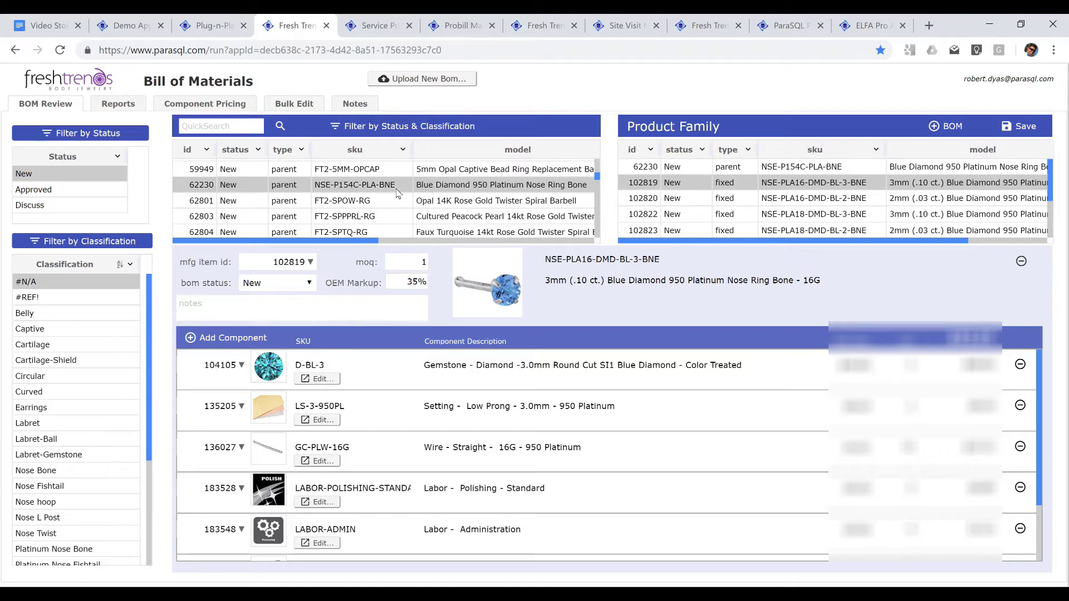
- Review the D-BL-2 component's details in the bill of materials for product NSE-PLA16-DMD-BL-2-BNE
click(749, 199)
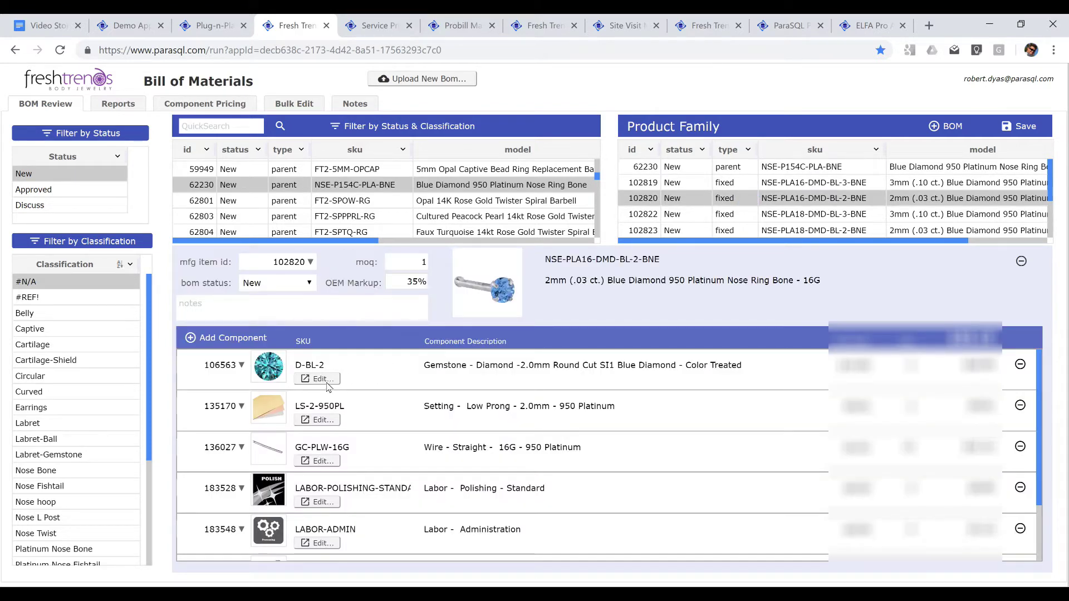
click(317, 378)
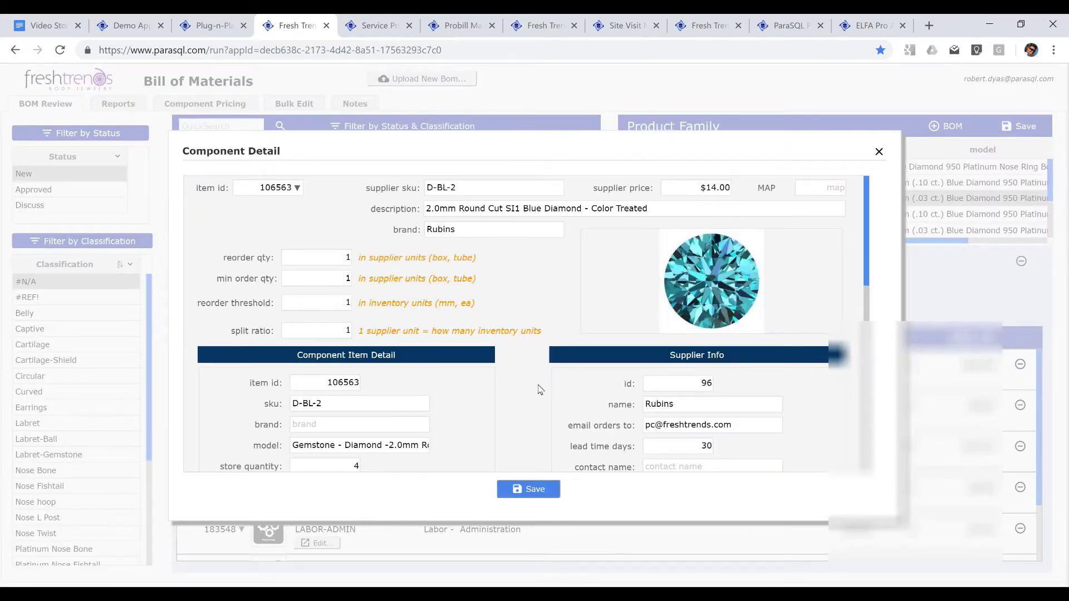
scroll(541, 390, down, 3)
scroll(540, 390, down, 4)
scroll(540, 389, up, 7)
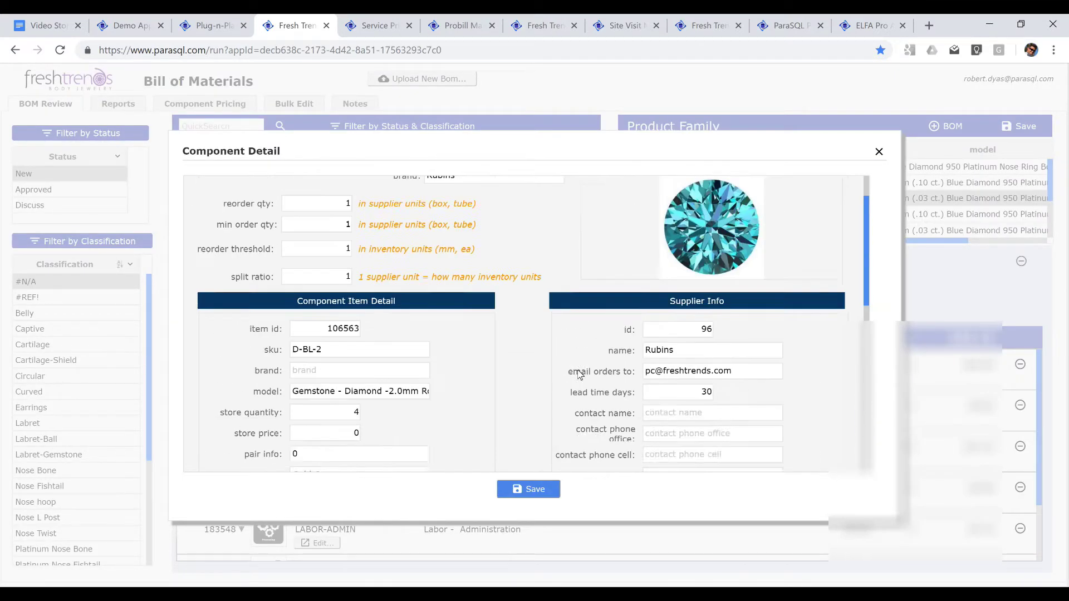
click(879, 152)
- In the service planning app, show the 02 Sør sites on the map and view the service letters for machines 0N9J00127 and 0TLF00395
click(374, 25)
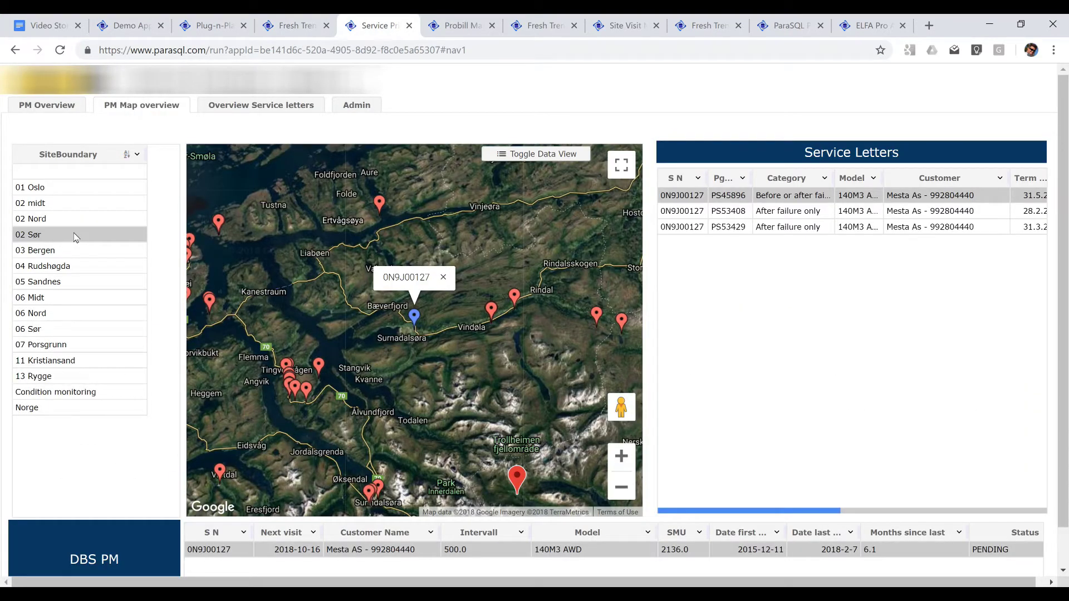
click(42, 236)
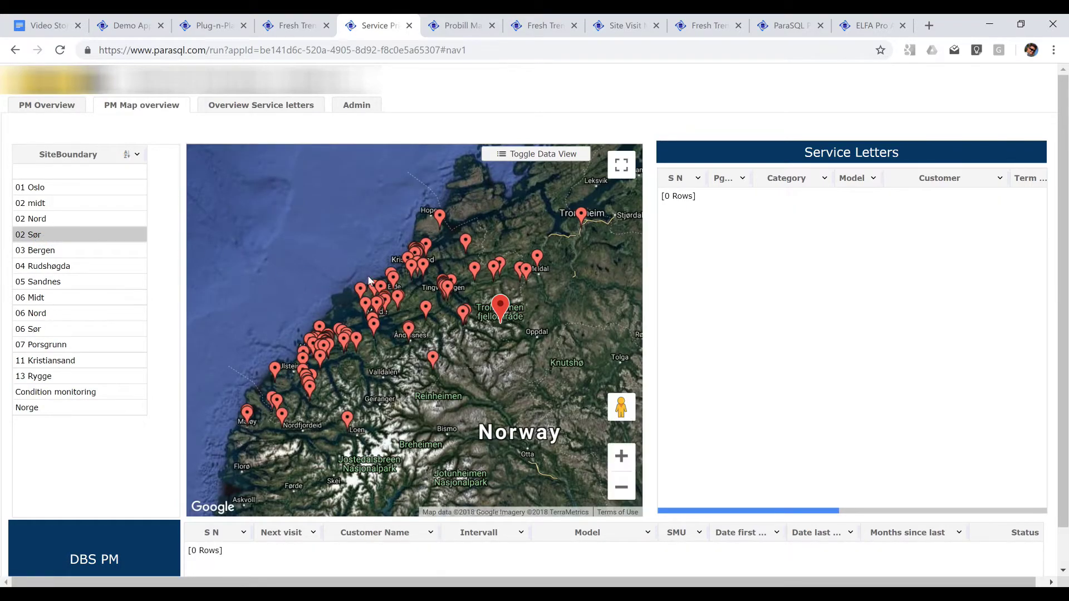
click(474, 271)
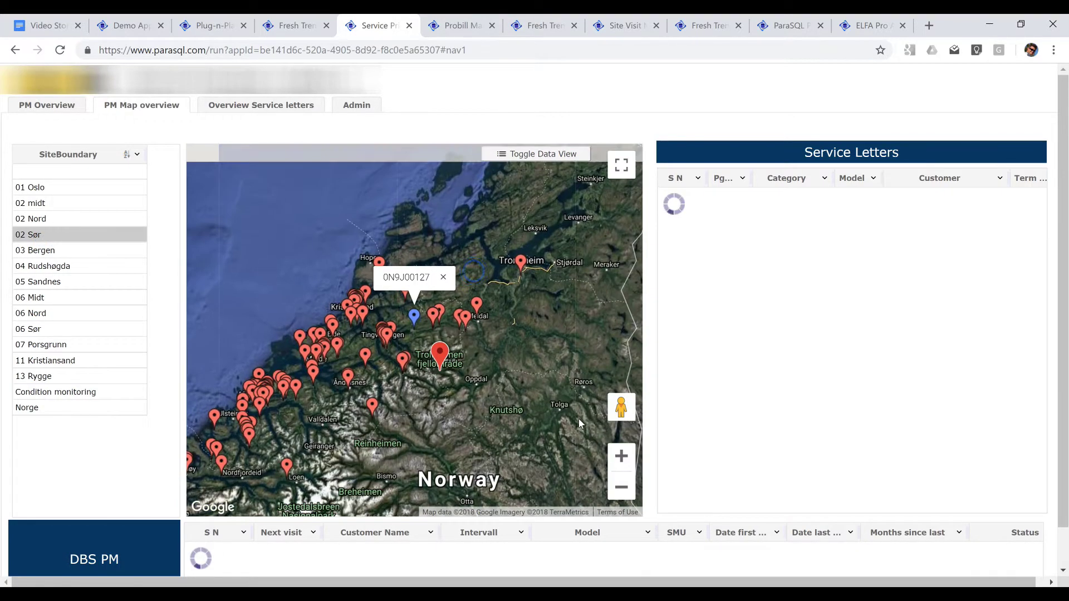
click(621, 463)
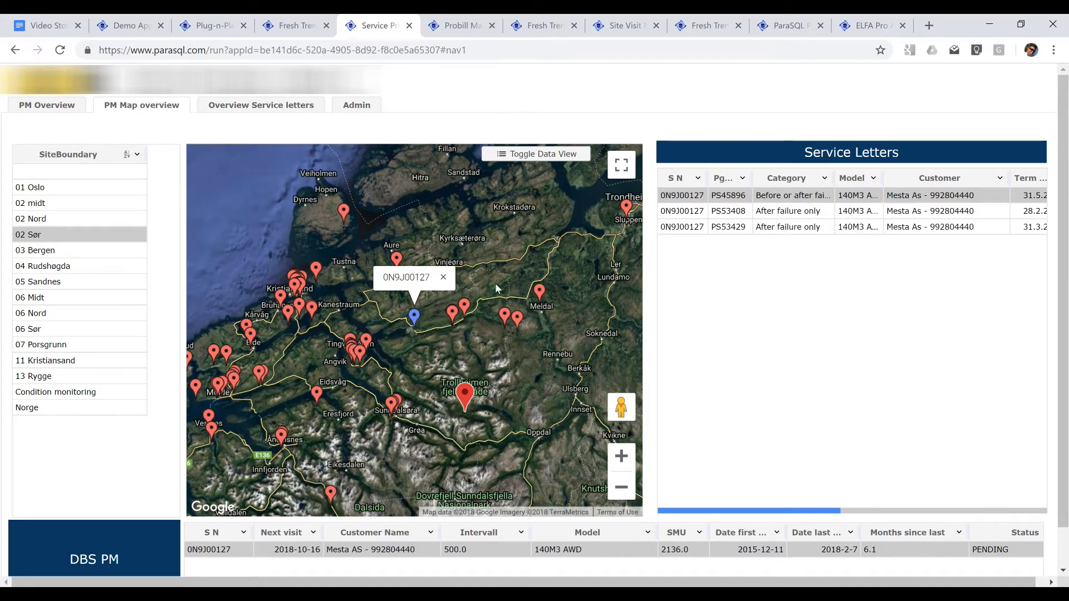
click(449, 310)
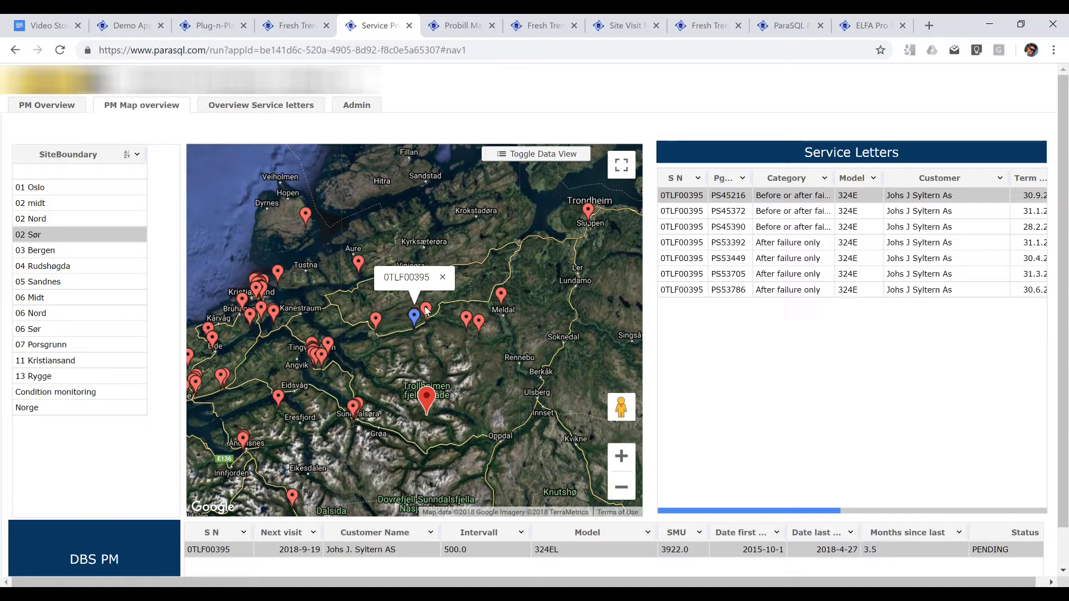
- View the Probill app, switch to the Fresh Trends purchasing app, list the unsent purchase orders and select the $454.99 order
click(453, 26)
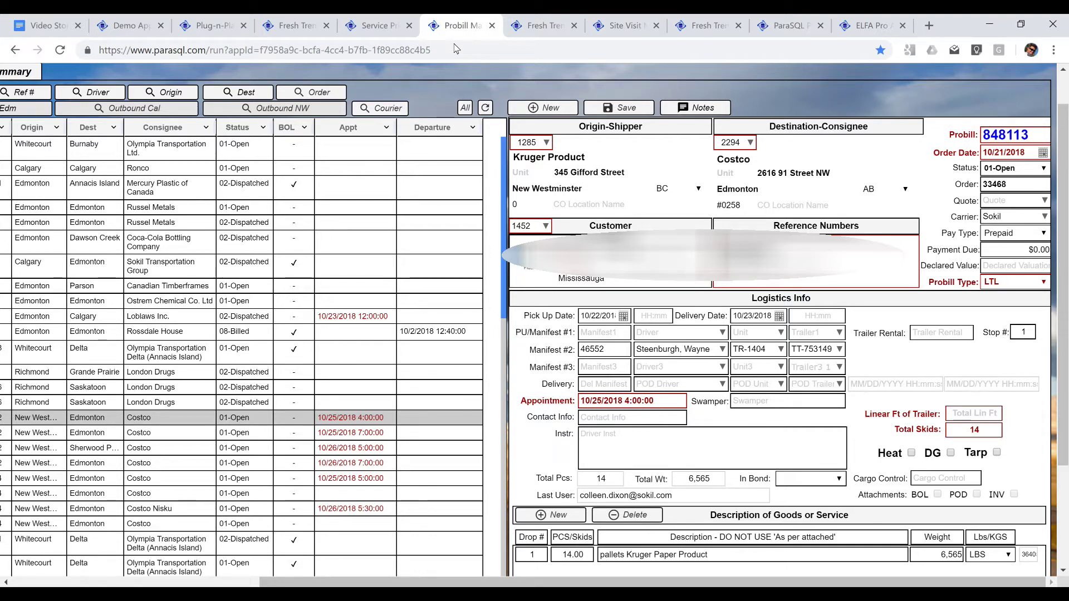
click(539, 28)
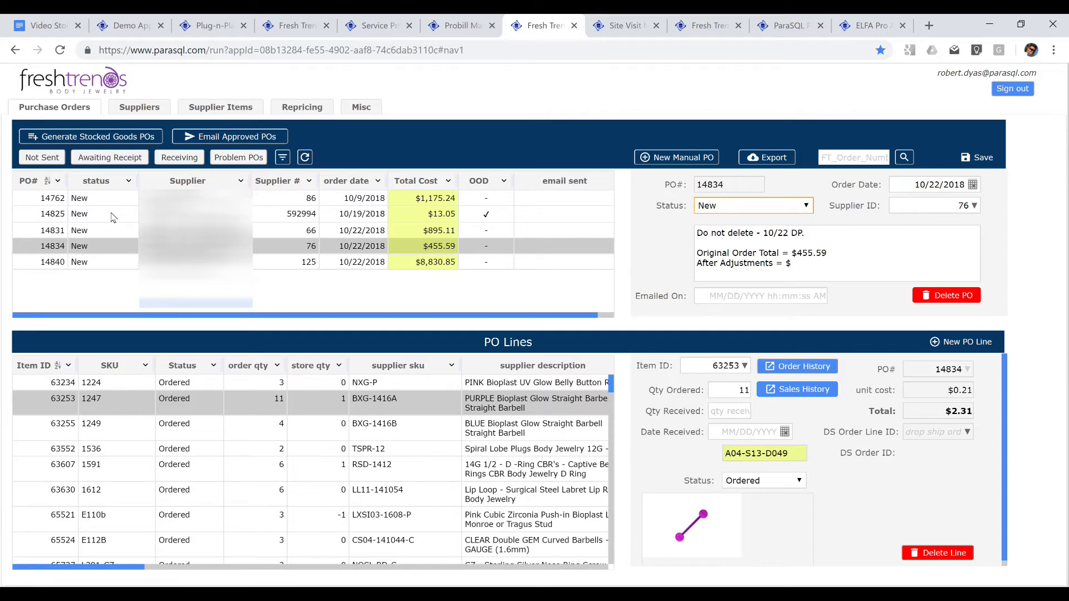
click(41, 157)
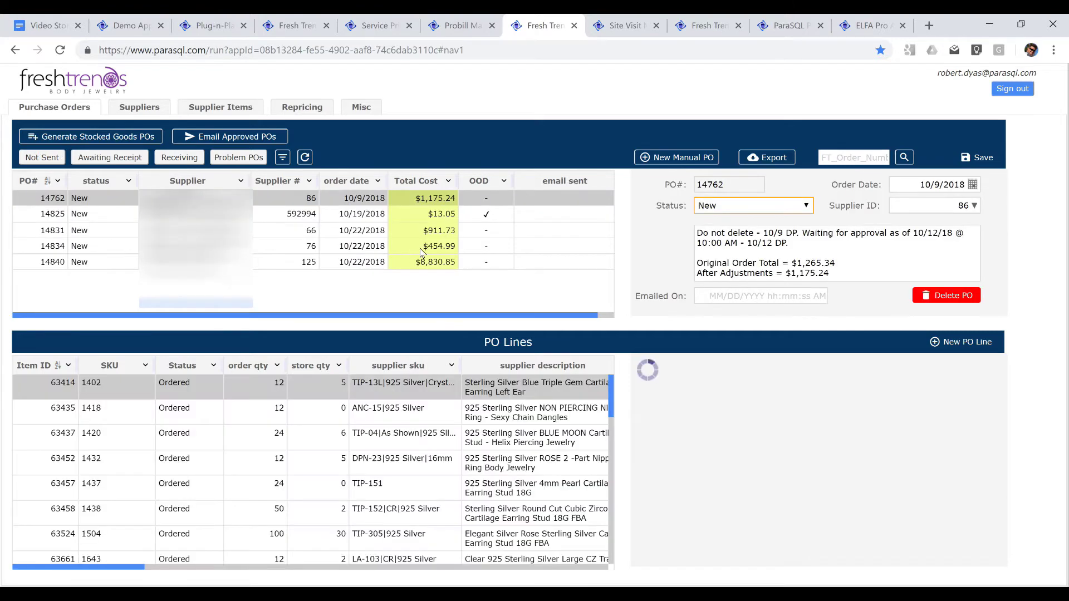
click(421, 247)
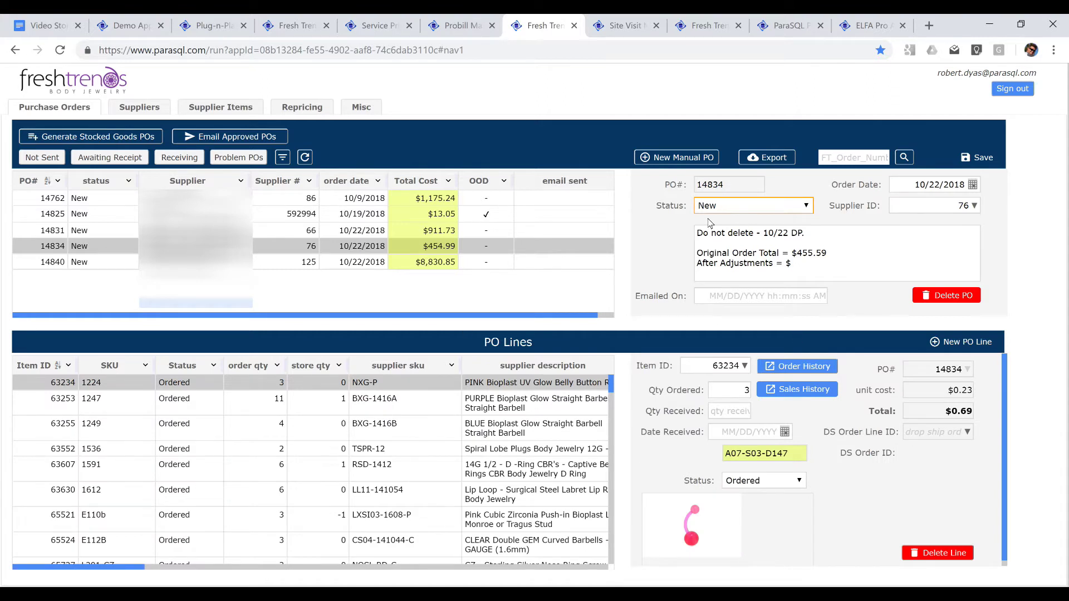
- View the sales history of the purple Bioplast straight barbell line, SKU 1247
click(521, 402)
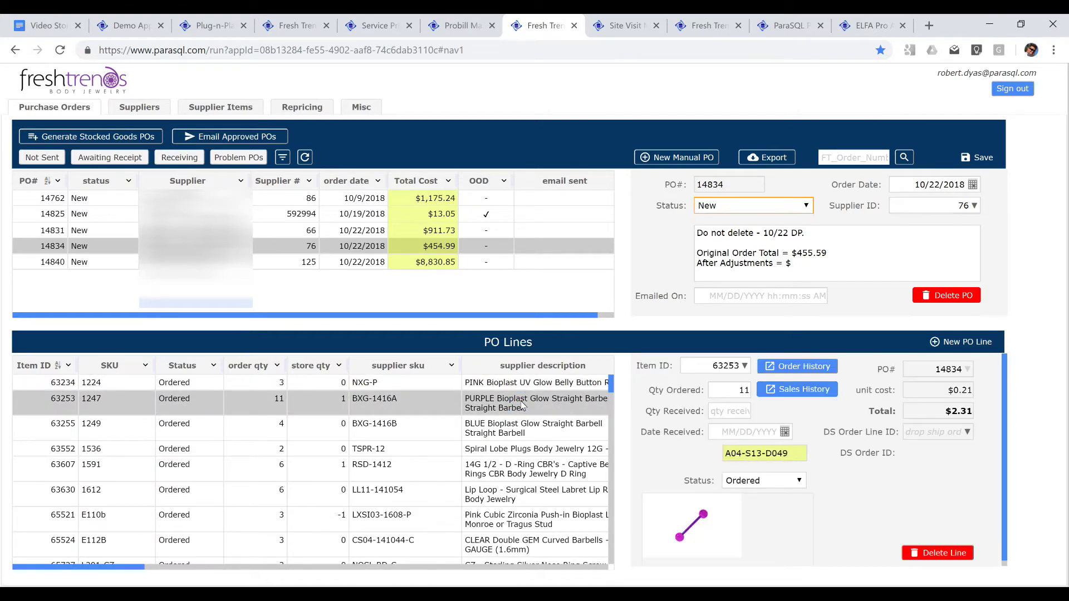
click(779, 391)
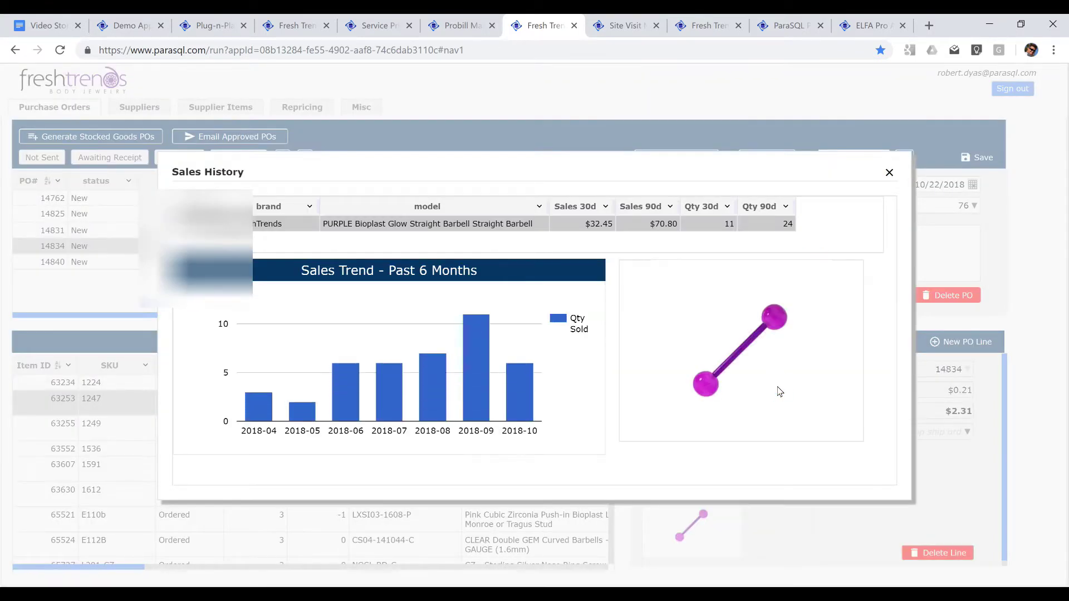
click(889, 172)
- Set the selected purchase order's status to Approved
click(793, 207)
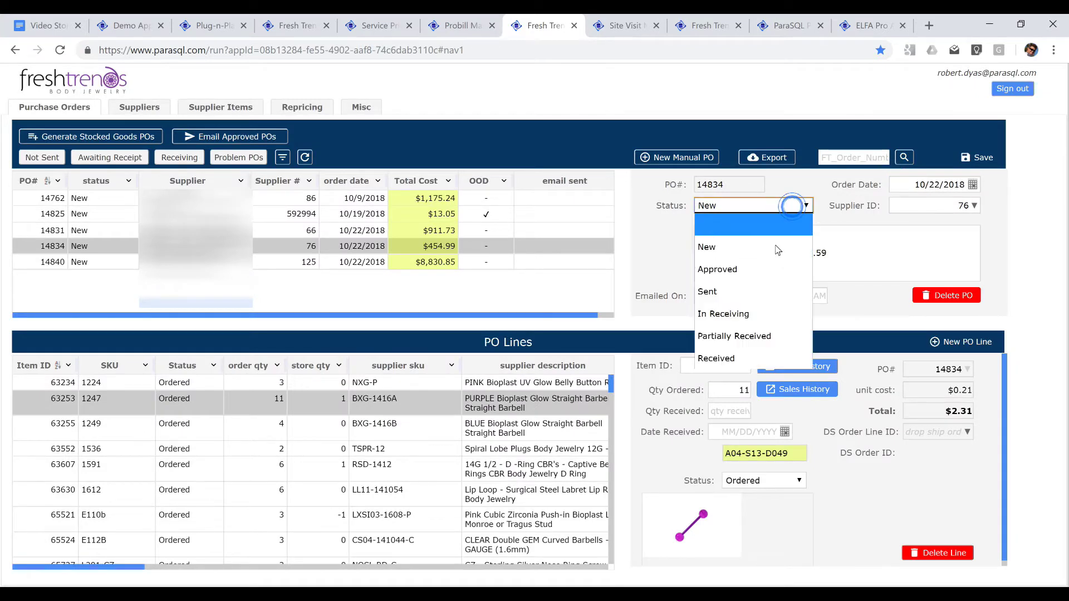
click(761, 269)
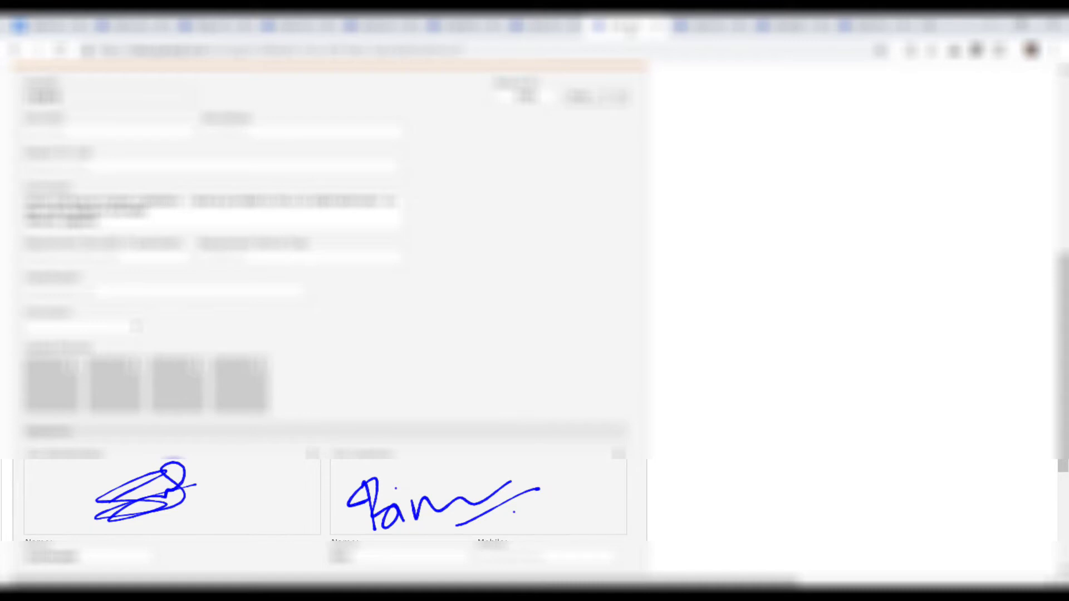
- In the Pick and Ship app, open a waiting order's details and view the supplier details for its unpickable item PLG-1782-0
click(710, 26)
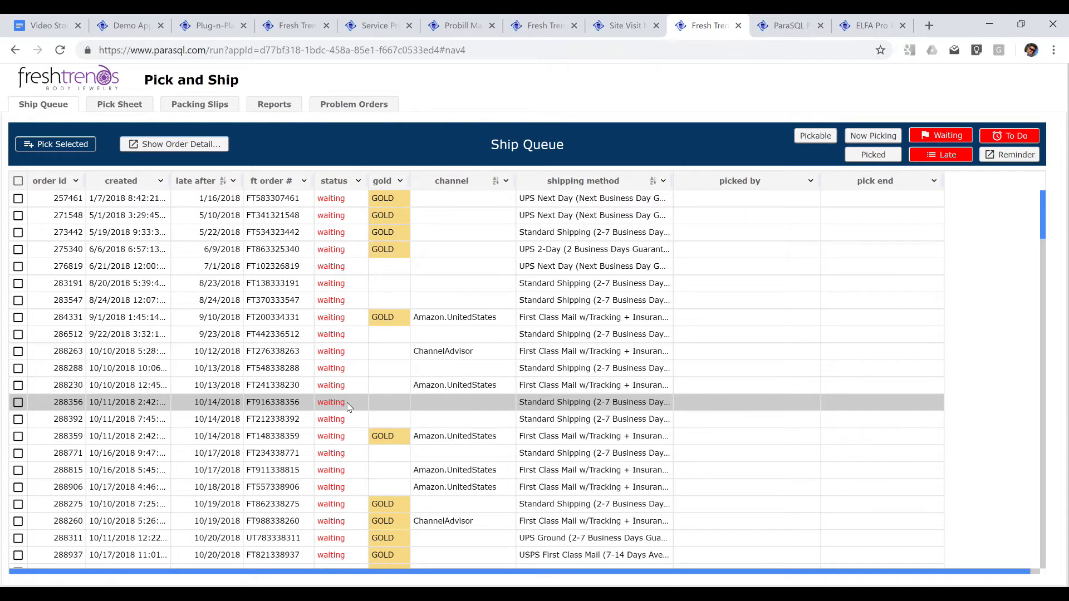
click(451, 402)
click(451, 402)
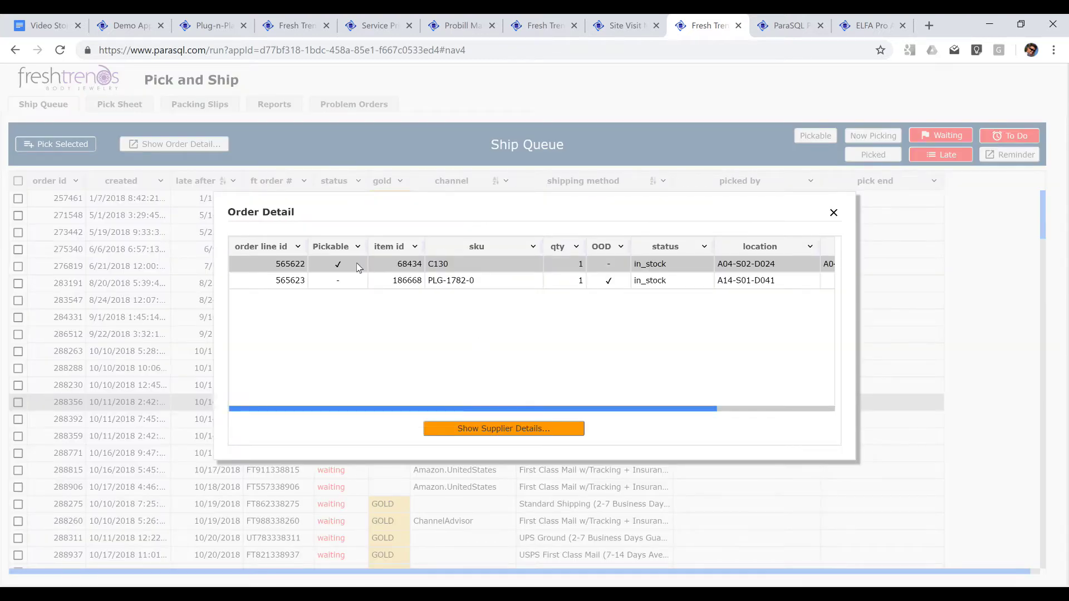
click(348, 281)
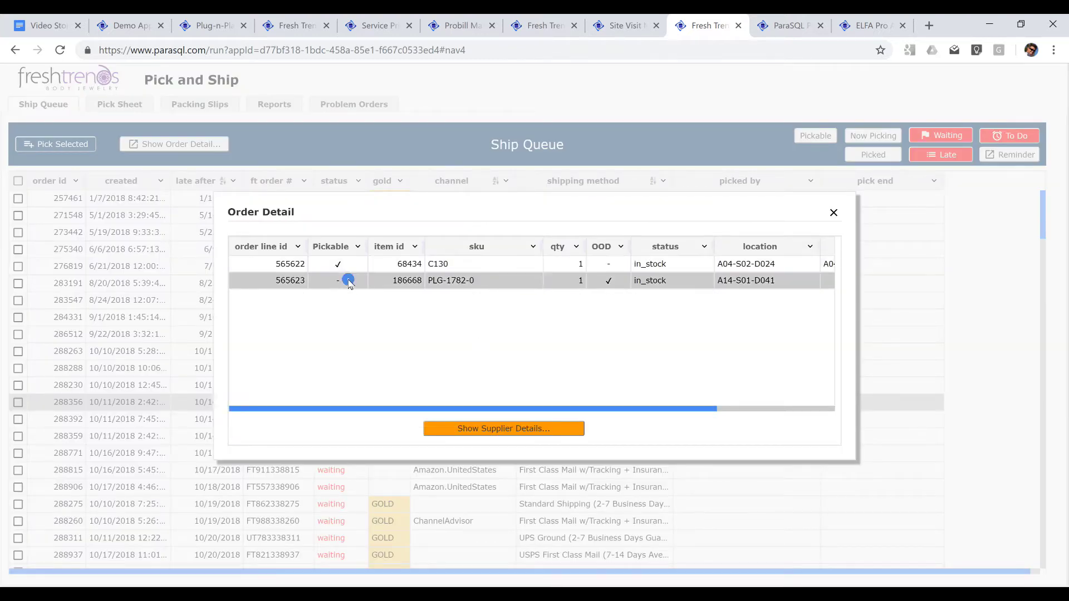
click(449, 428)
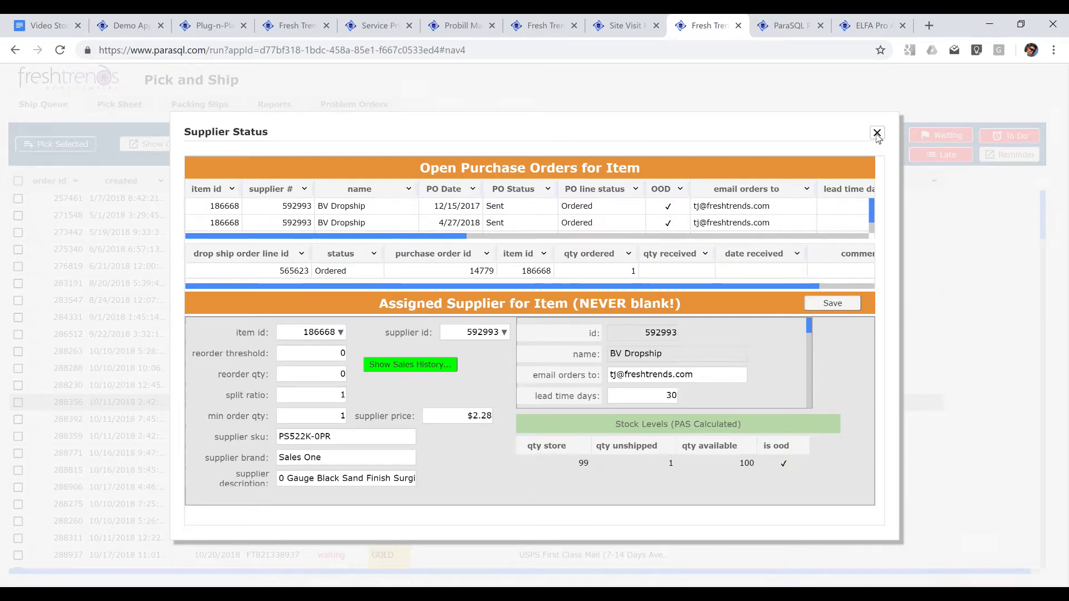
- Switch to the ELFA invoicing app and view the details of the $2,741.43 invoice dated 10/22/2018
key(ctrl+9)
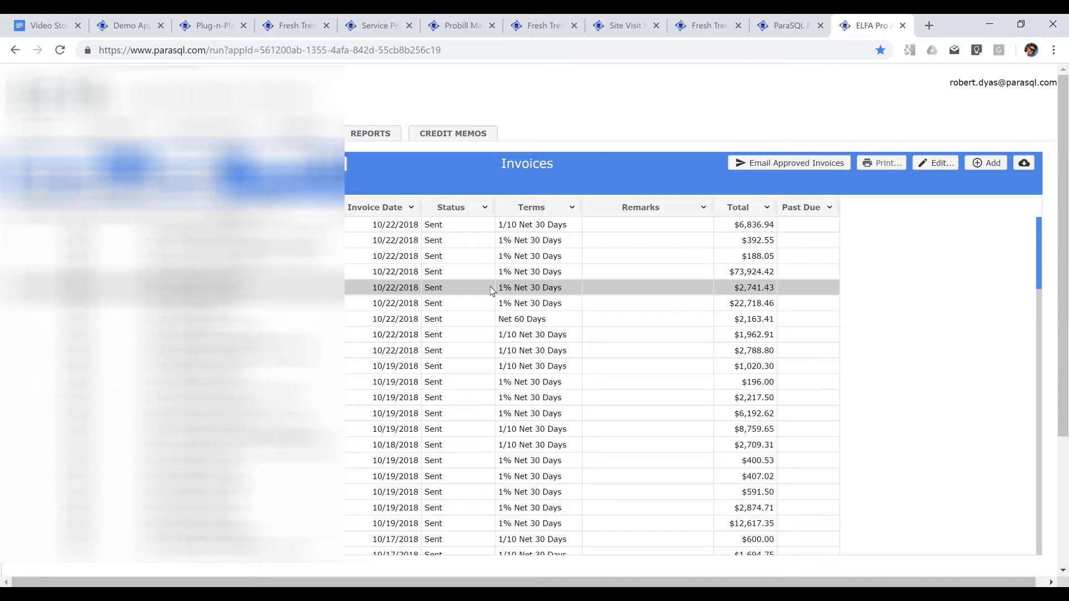
double_click(492, 288)
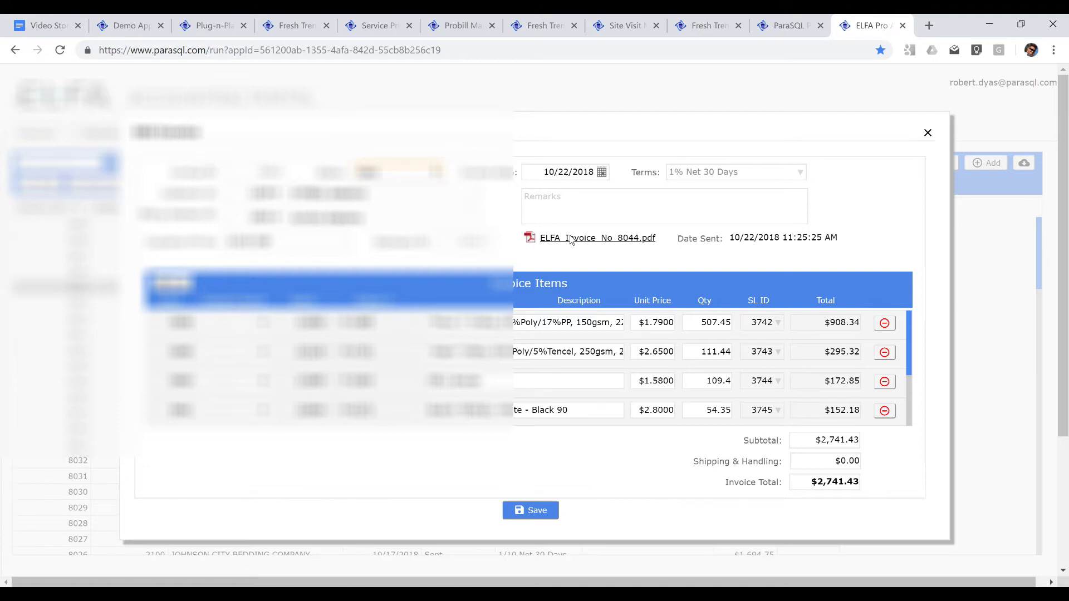
click(927, 132)
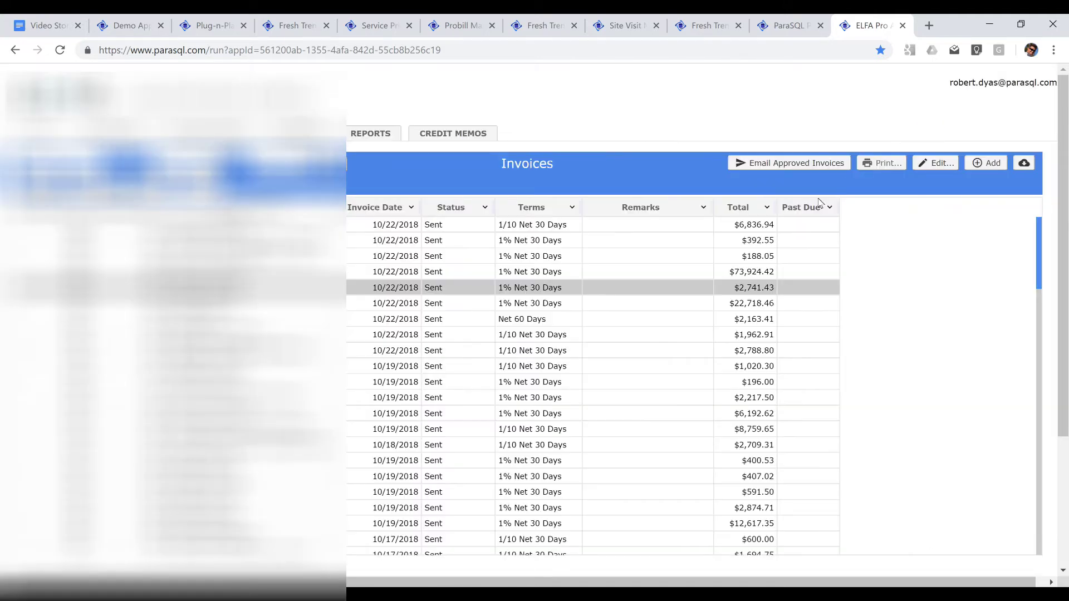
- Switch to the Demo App designer and add a Tabs object filling the canvas below a header strip
click(120, 28)
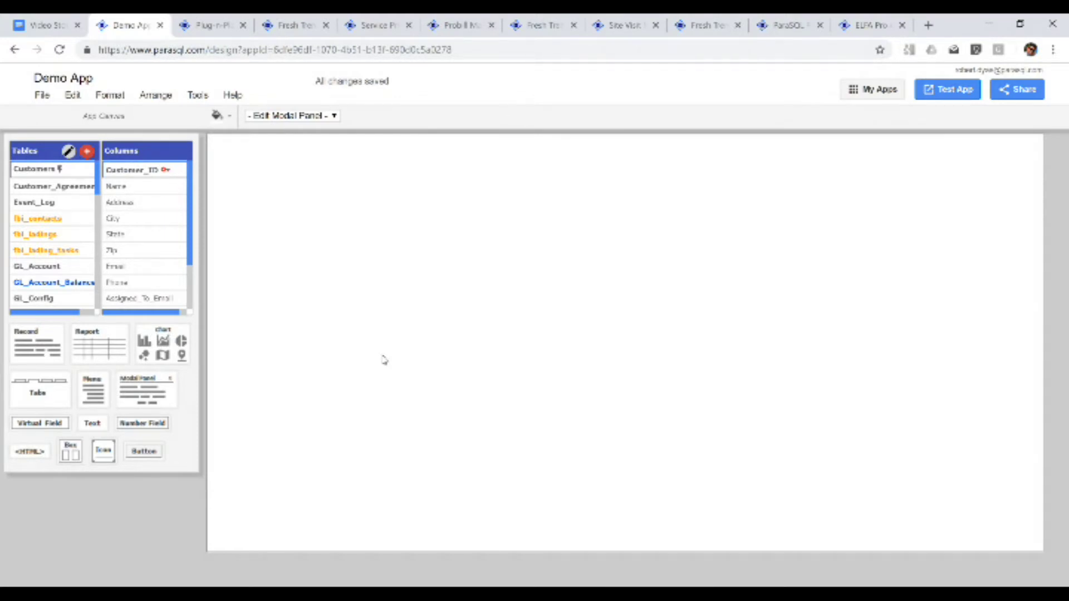
drag(38, 390, 240, 254)
drag(486, 326, 1042, 551)
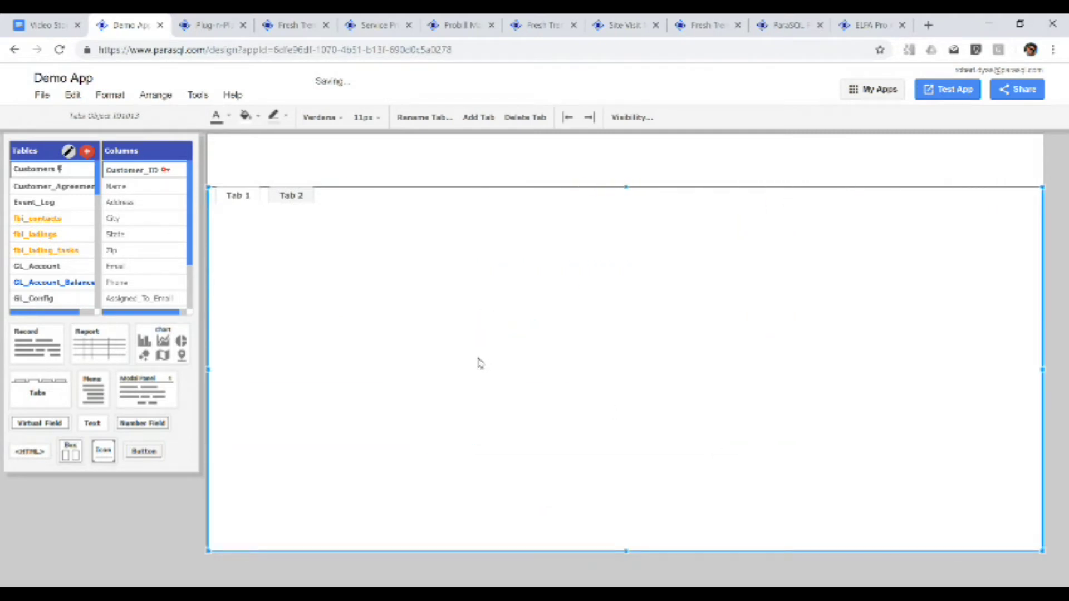
- Rename the first tab as Order Demo
click(427, 118)
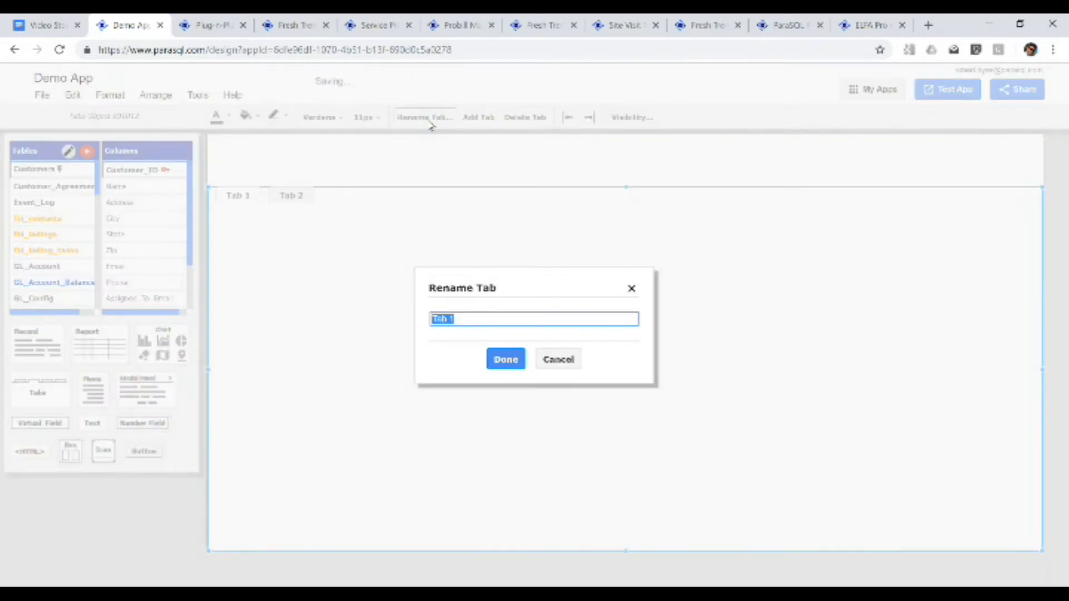
text(Order a)
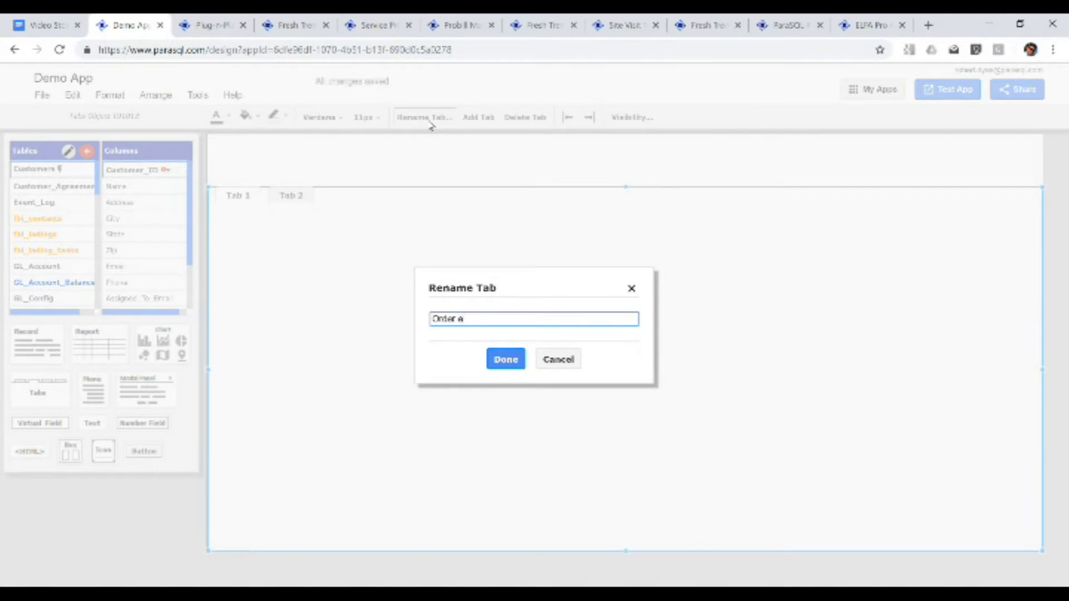
text( Demo)
click(504, 359)
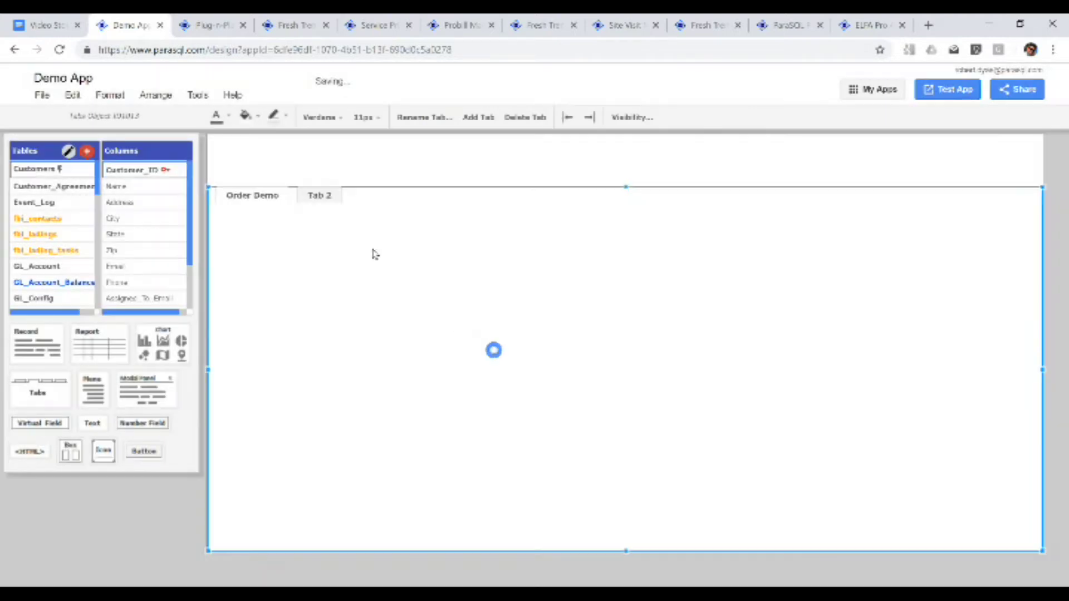
- Rename the second tab as Reports
click(332, 196)
click(420, 117)
text(Reports)
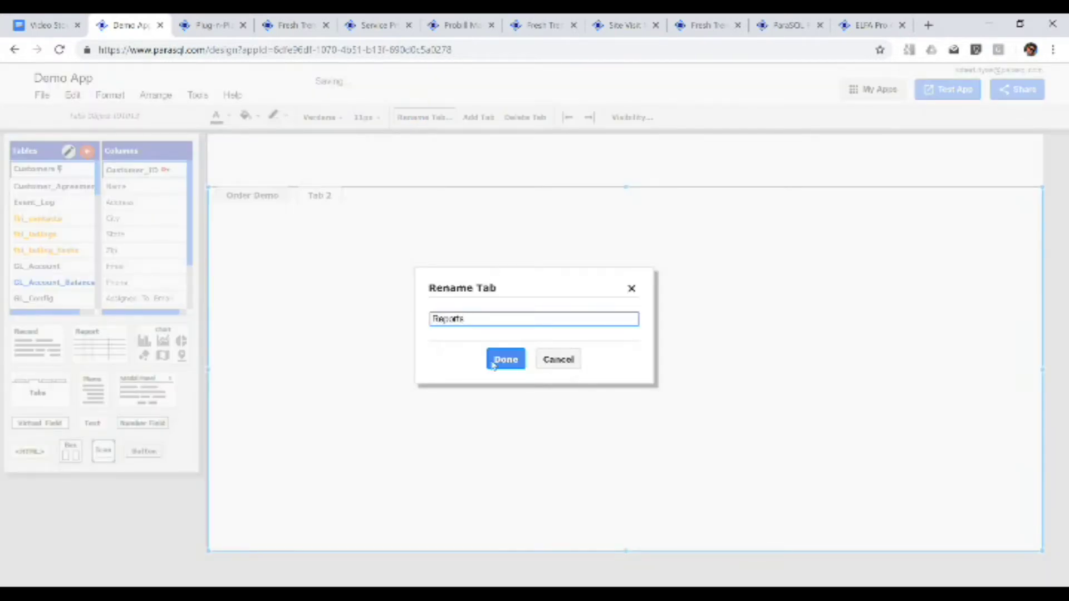
click(495, 361)
- Add a Menu object to the Reports tab and enlarge it to fill nearly the whole tab area
drag(82, 403, 334, 312)
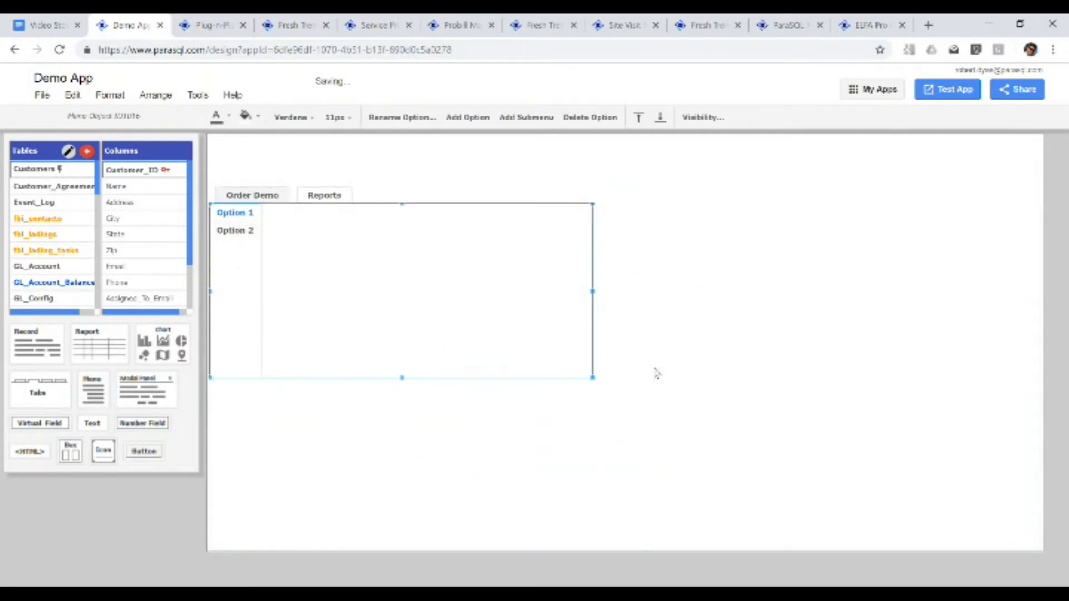
click(592, 378)
drag(597, 383, 1031, 541)
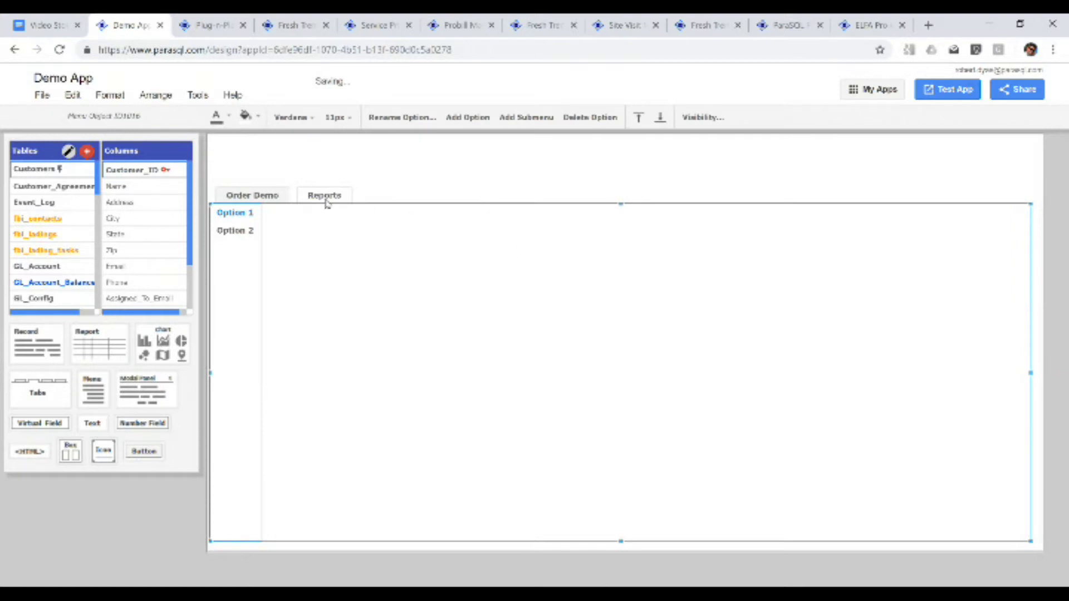
- Return to the Order Demo tab and place an icon above the tabs using ParaSQL-logo.png, widened to fit the logo
click(243, 195)
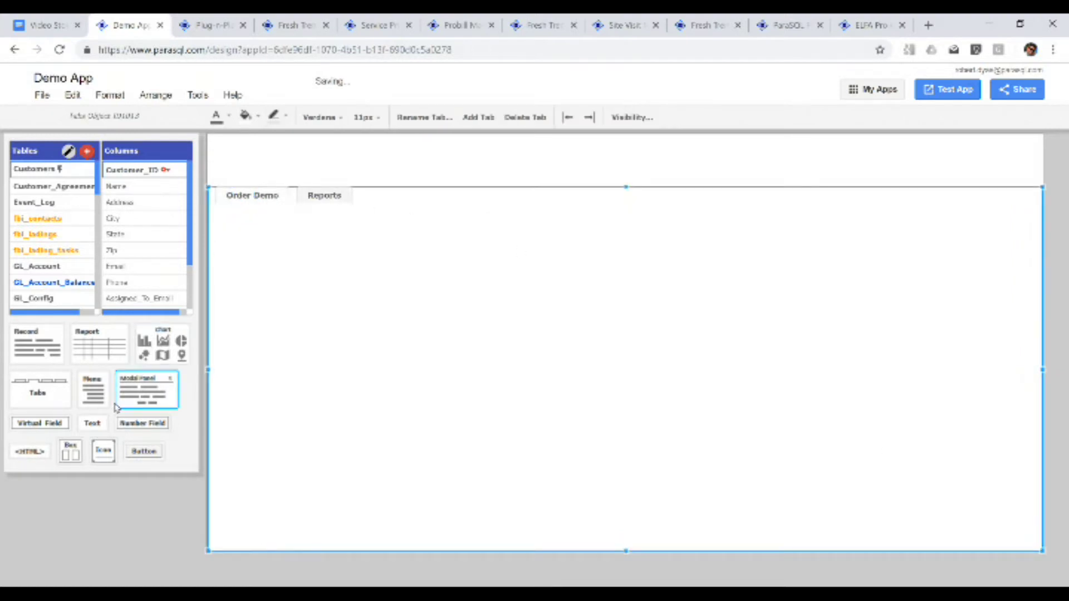
drag(170, 384, 285, 169)
click(285, 118)
double_click(233, 212)
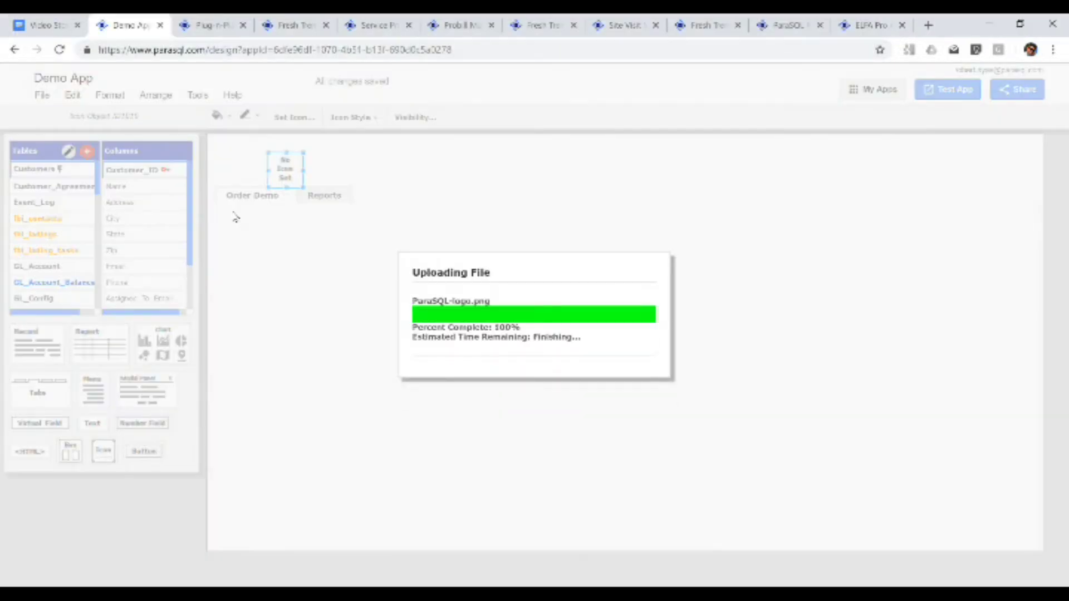
drag(296, 172, 340, 178)
click(246, 277)
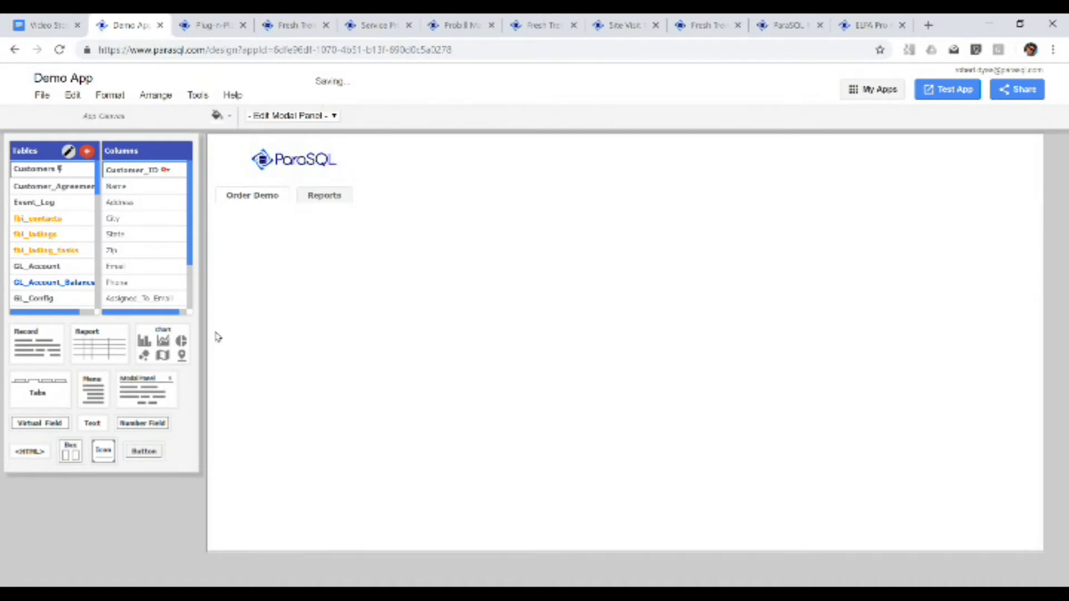
- Add a text object beside the logo in the header reading "Demo App"
drag(92, 423, 391, 170)
double_click(392, 170)
text(Demo App)
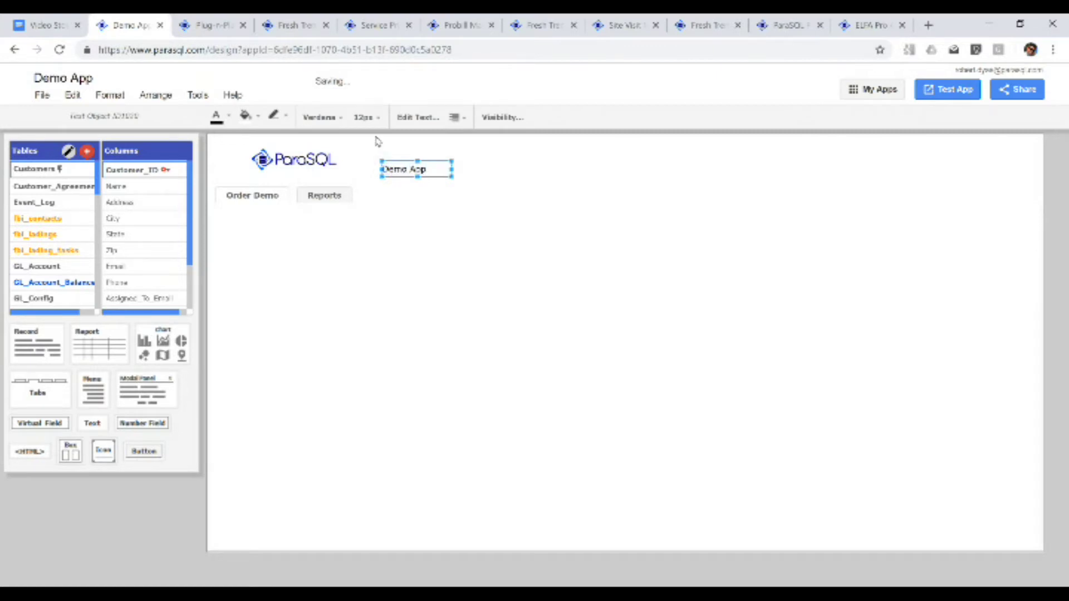
- Set the header's "Demo App" text to 18px and enlarge its text box to fit
click(373, 118)
click(382, 282)
mouse_move(452, 178)
mouse_down()
mouse_move(490, 186)
mouse_move(444, 161)
mouse_move(462, 171)
mouse_up()
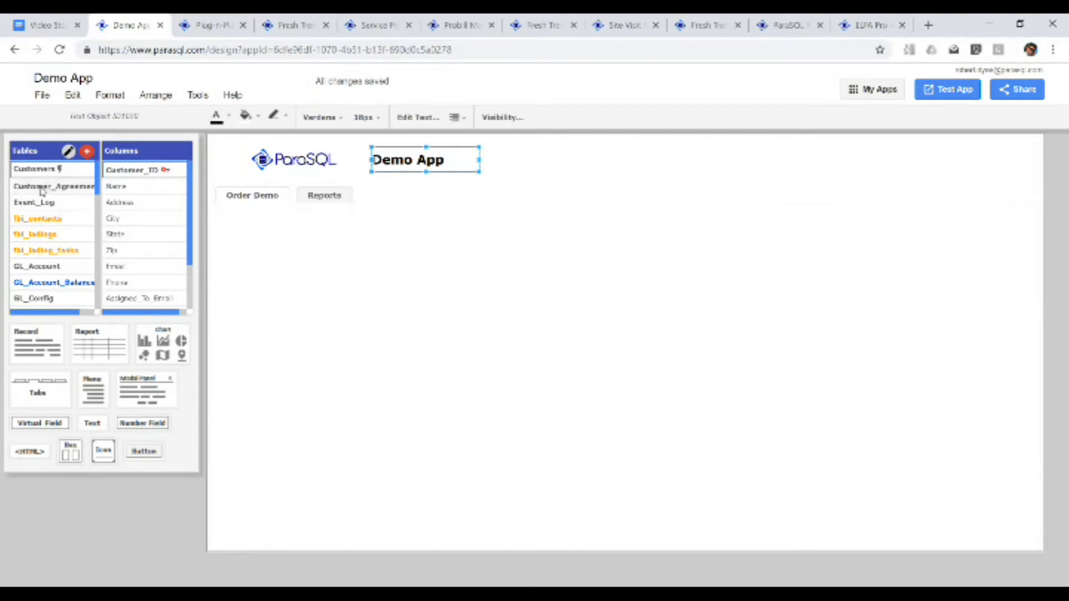
- Start a new normal database table and name it MyTable
click(87, 151)
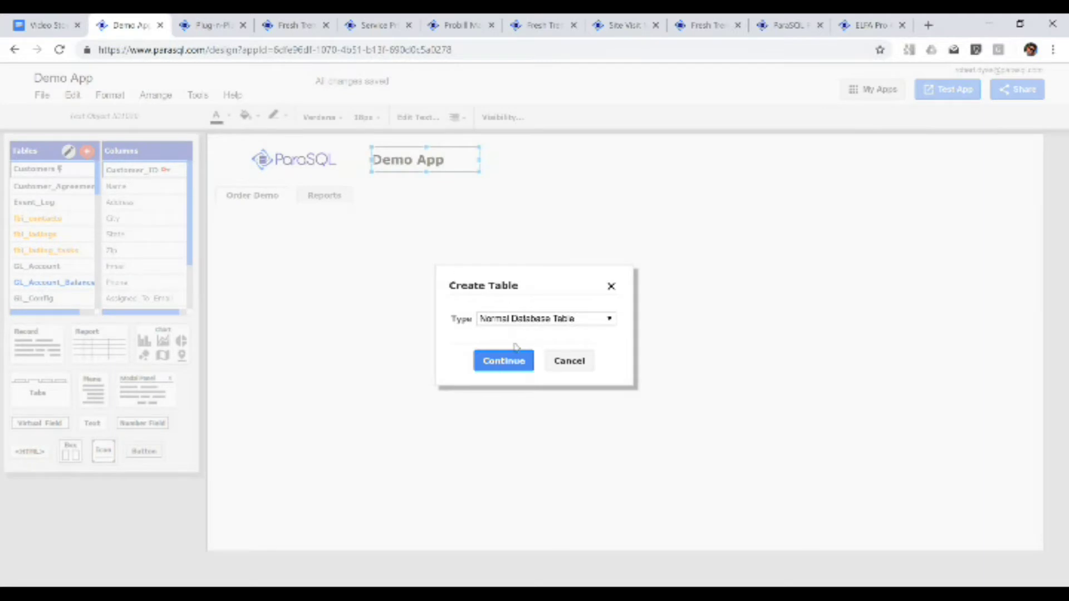
click(497, 363)
click(254, 242)
text(MyTable)
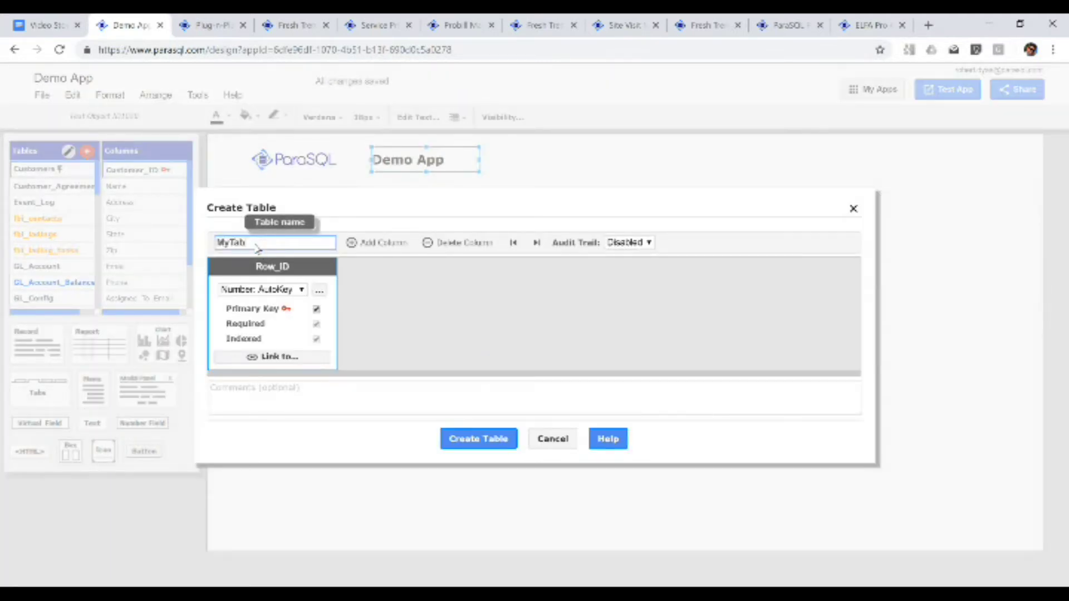
- Add two columns called Name and Address to MyTable
click(385, 243)
text(Name)
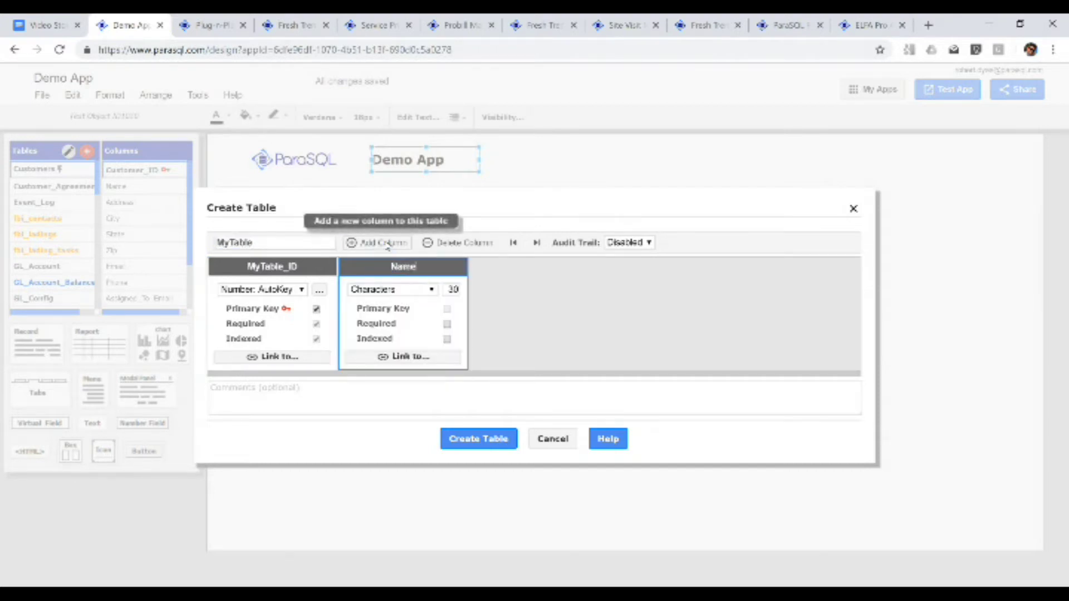
click(385, 244)
text(Address)
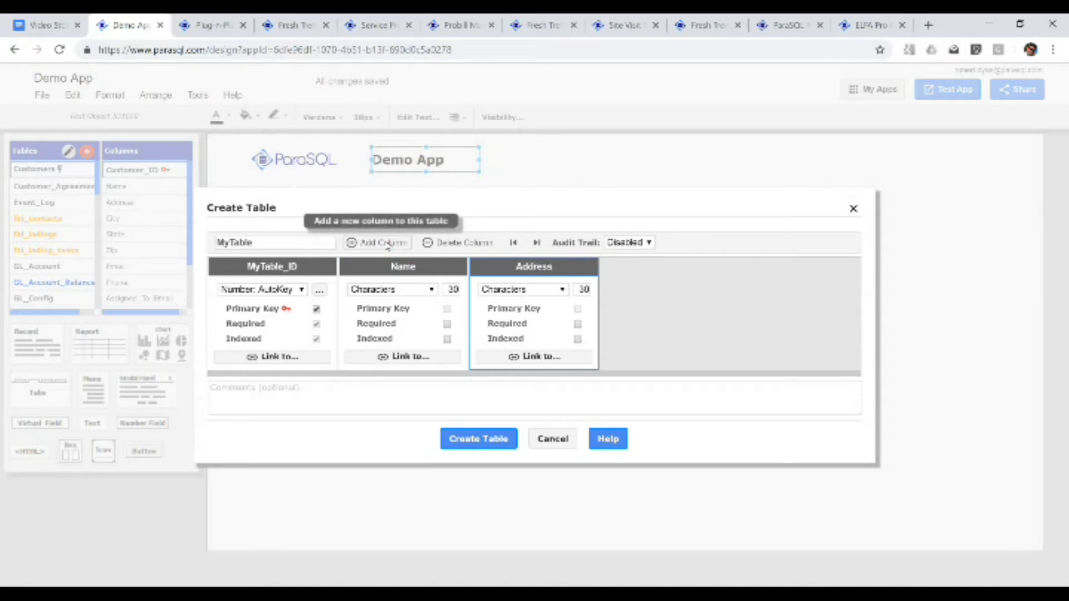
- Add a Signatures column to MyTable and set its data type to Signature
click(386, 243)
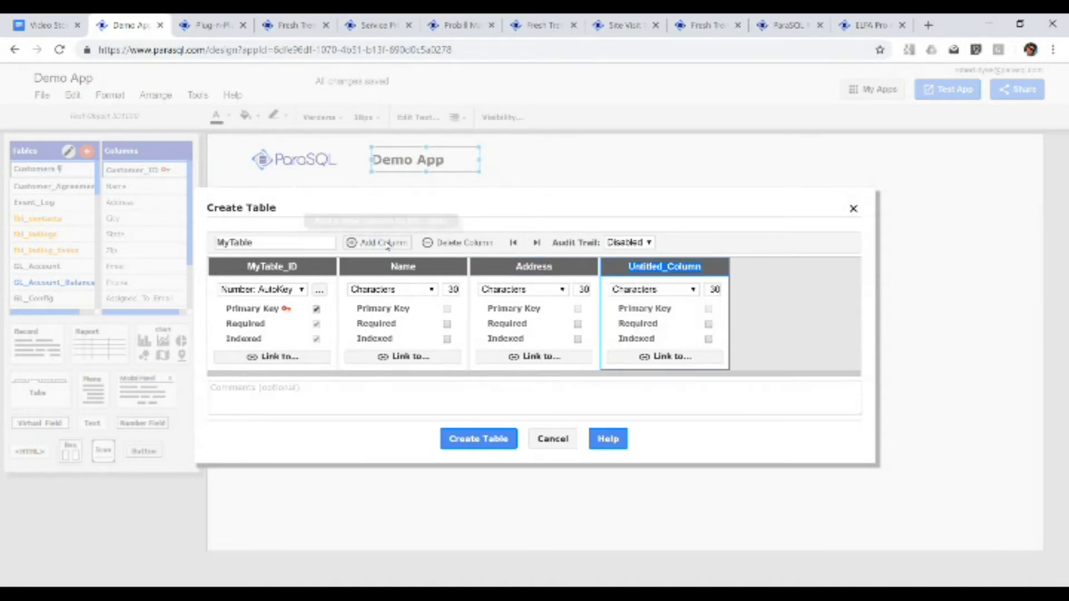
text(Signatures)
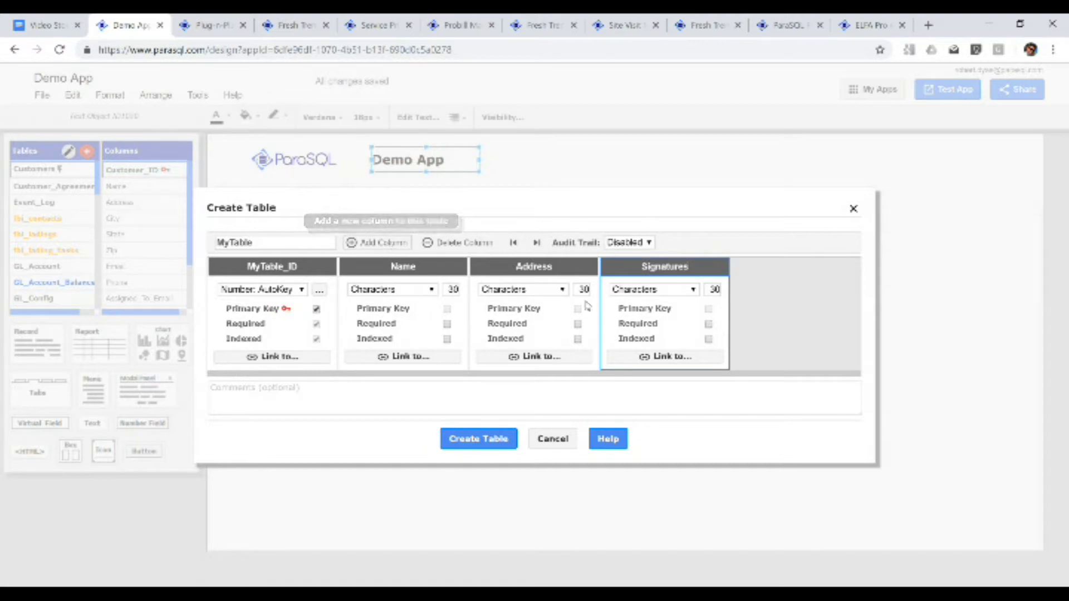
click(679, 286)
drag(707, 472, 707, 546)
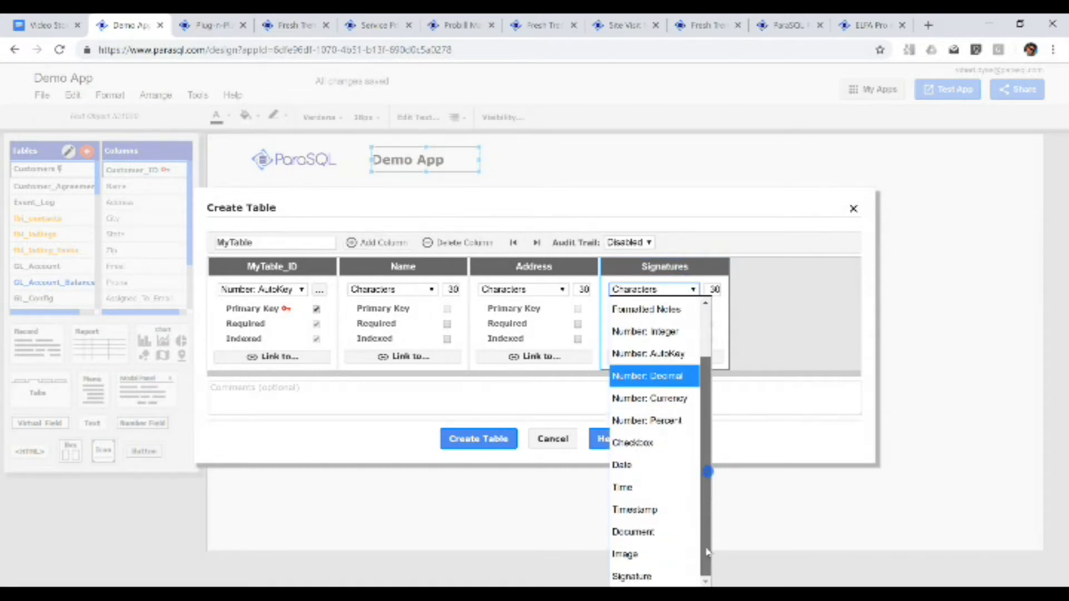
click(668, 577)
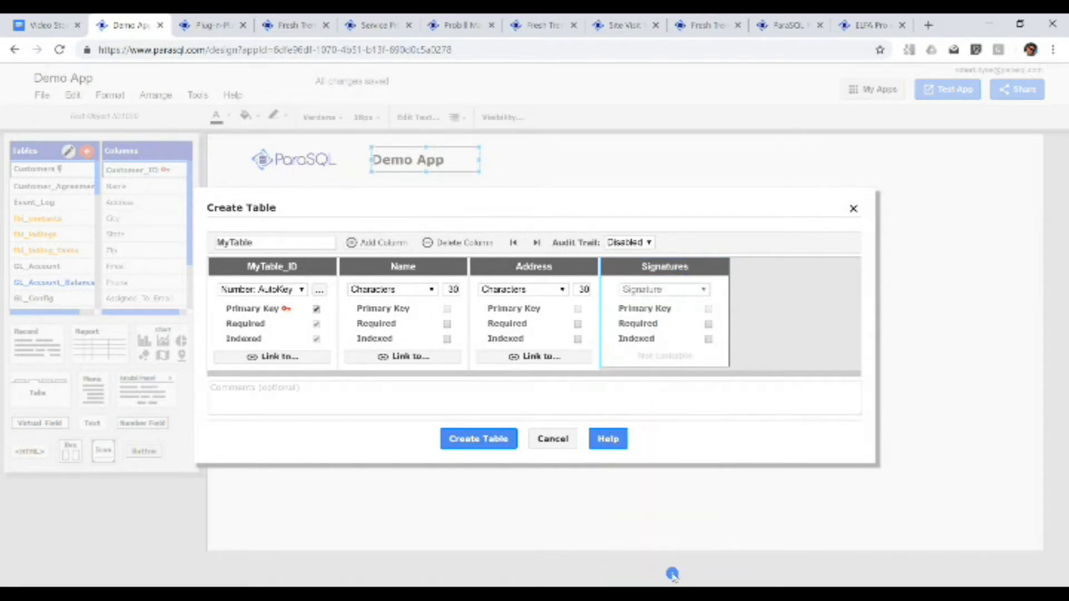
- Add a Photos column to MyTable and set its data type to Image
click(395, 245)
key(BackSpace)
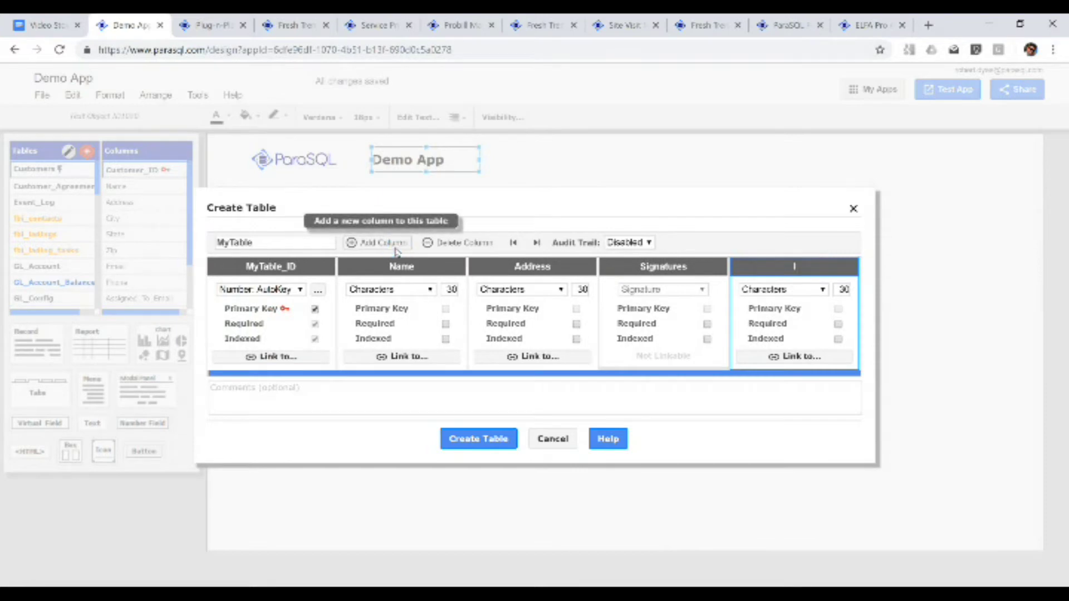
text(Photos)
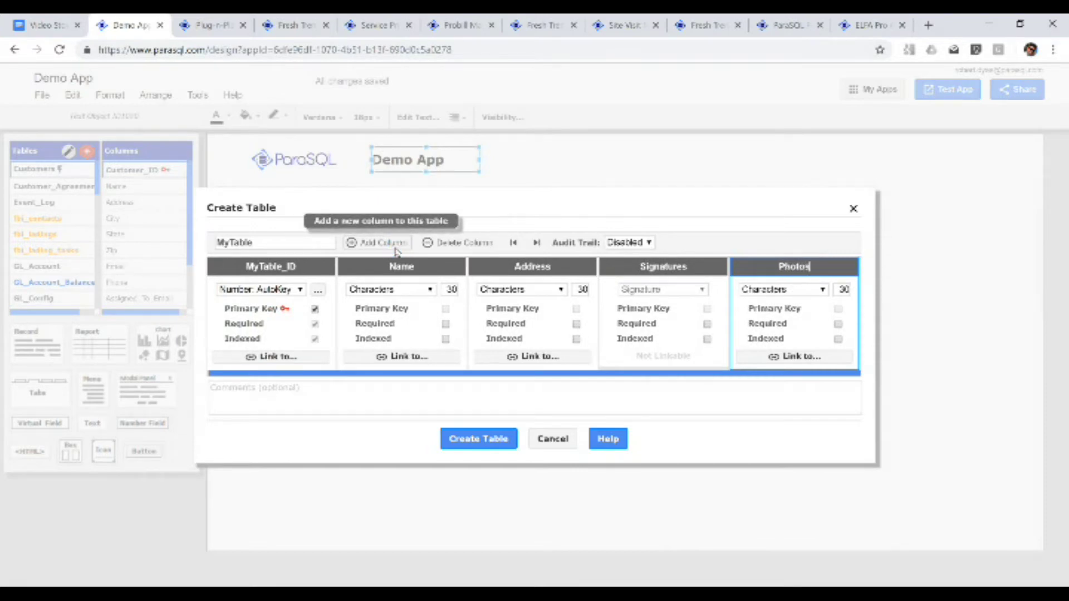
click(790, 287)
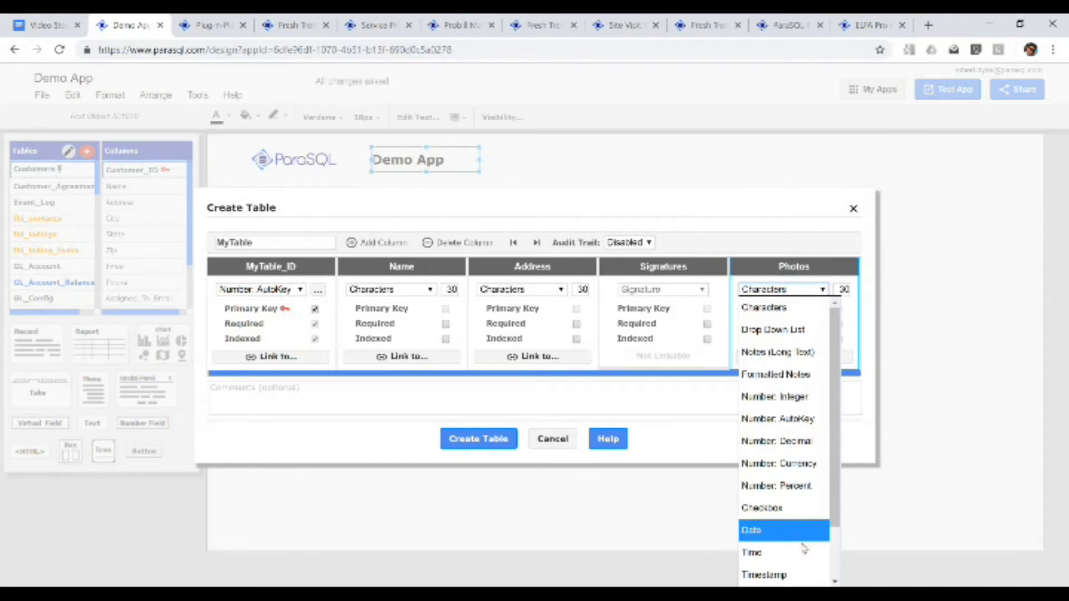
scroll(834, 569, down, 2)
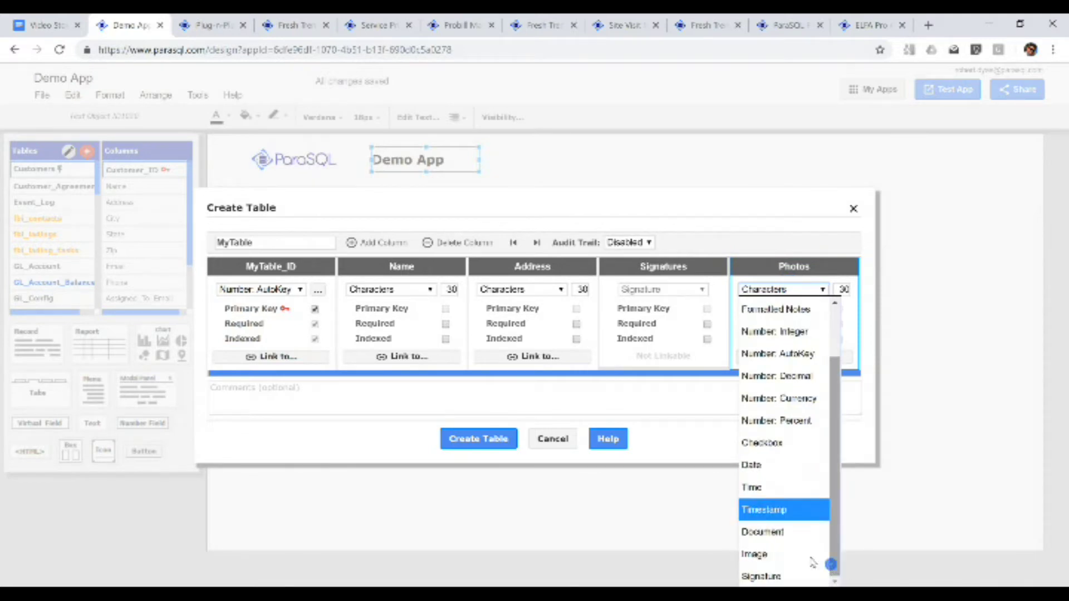
click(765, 551)
- Add a Document column with the Document data type and create the MyTable table
click(383, 243)
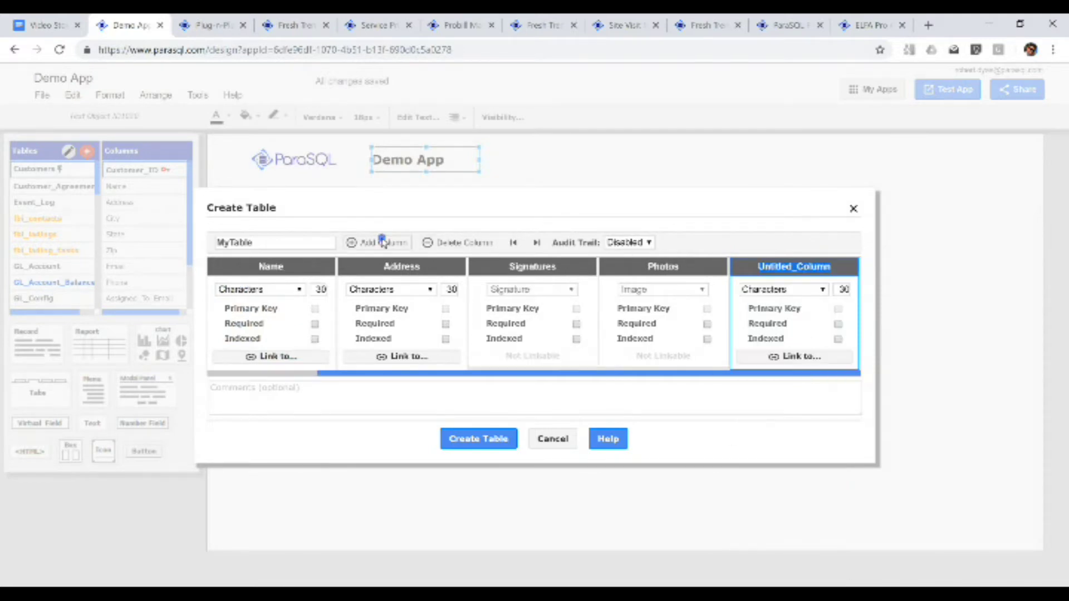
text(Document)
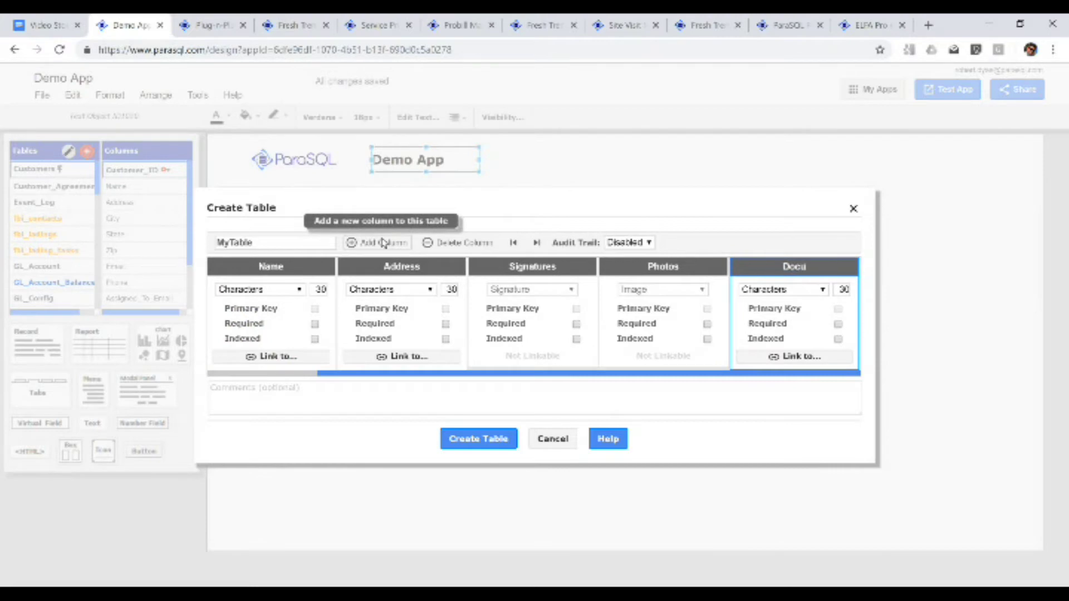
click(779, 289)
drag(835, 365, 835, 451)
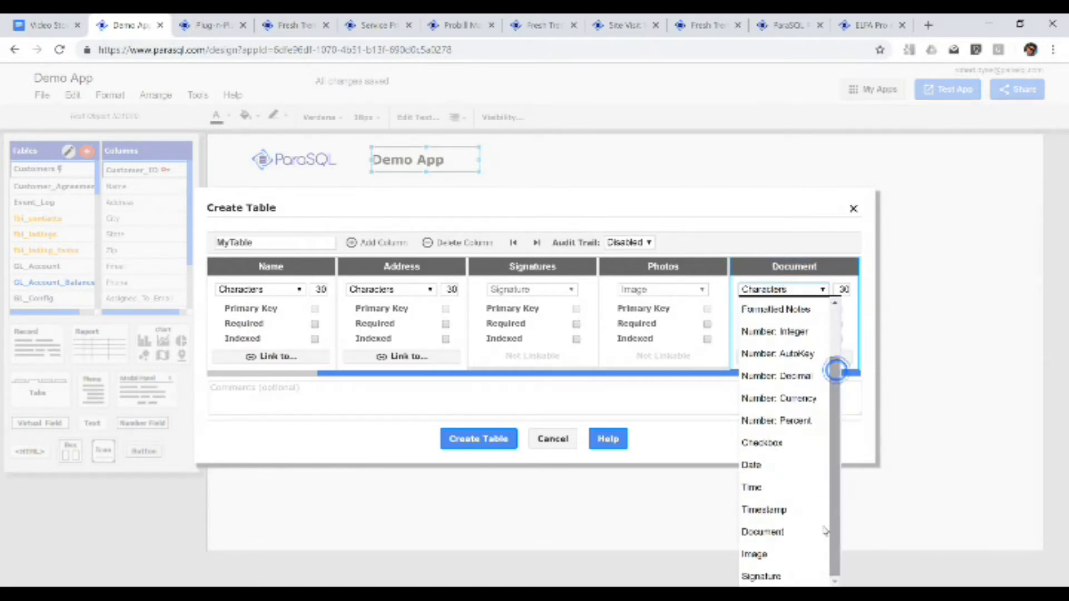
click(777, 532)
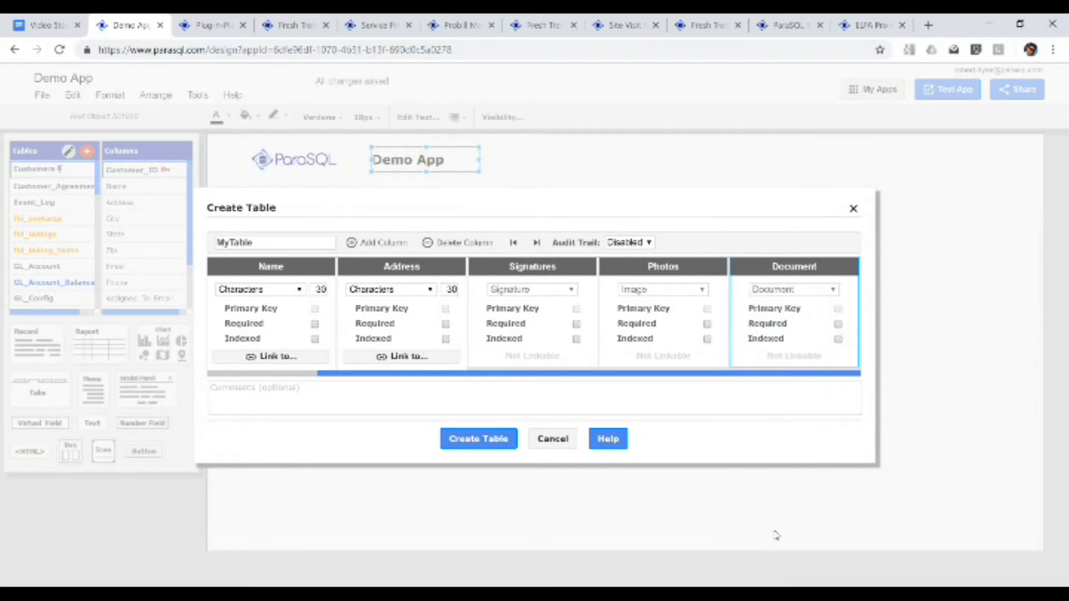
click(497, 438)
- Examine how the Order_Line table's Order_ID and Item_ID columns link to their parent tables, leaving the table unchanged
click(52, 216)
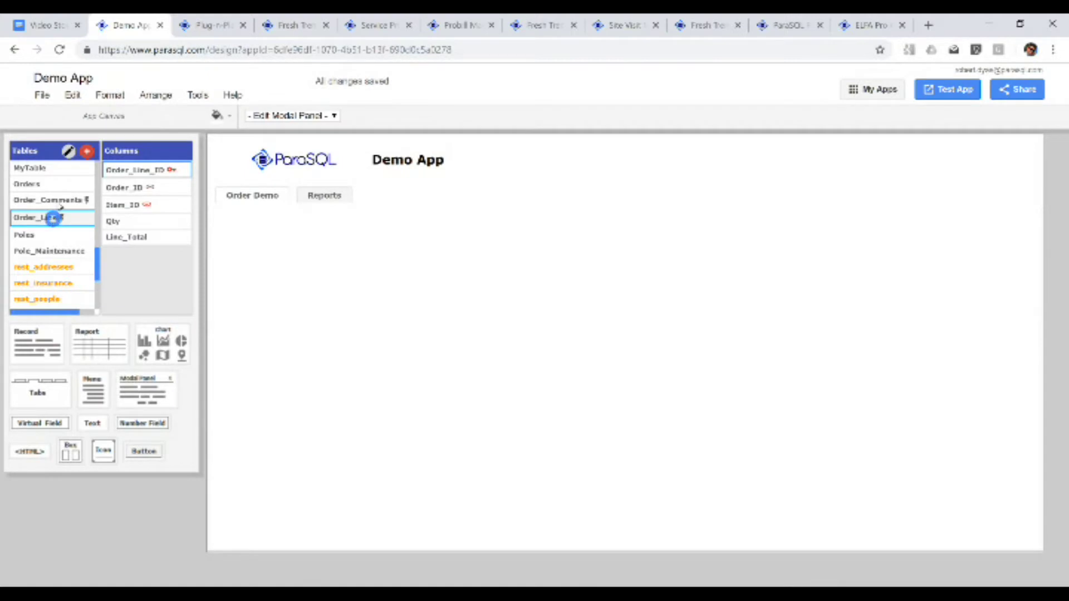
click(69, 151)
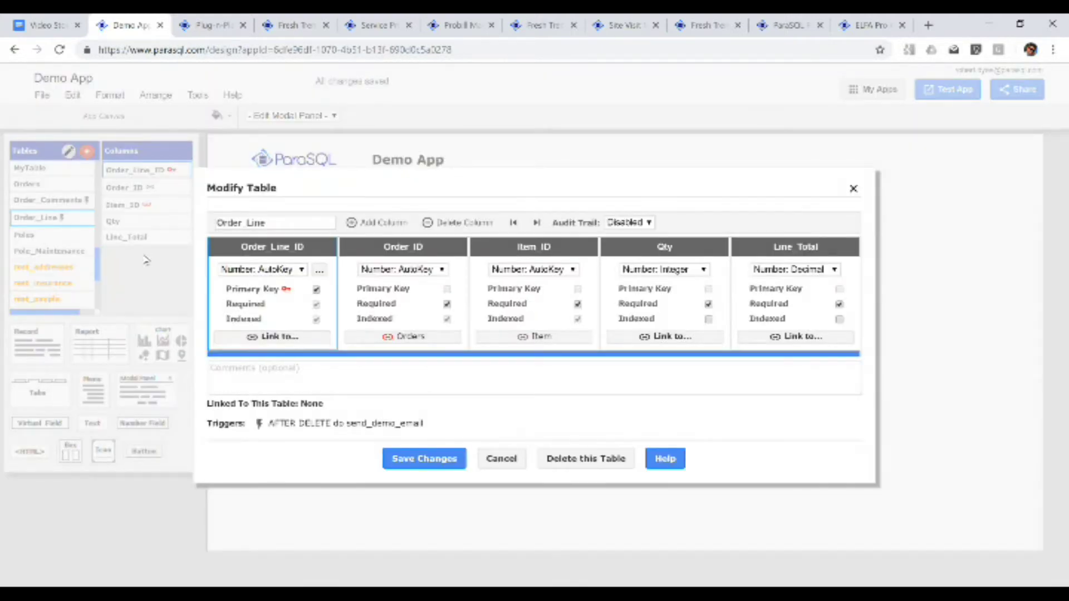
click(394, 337)
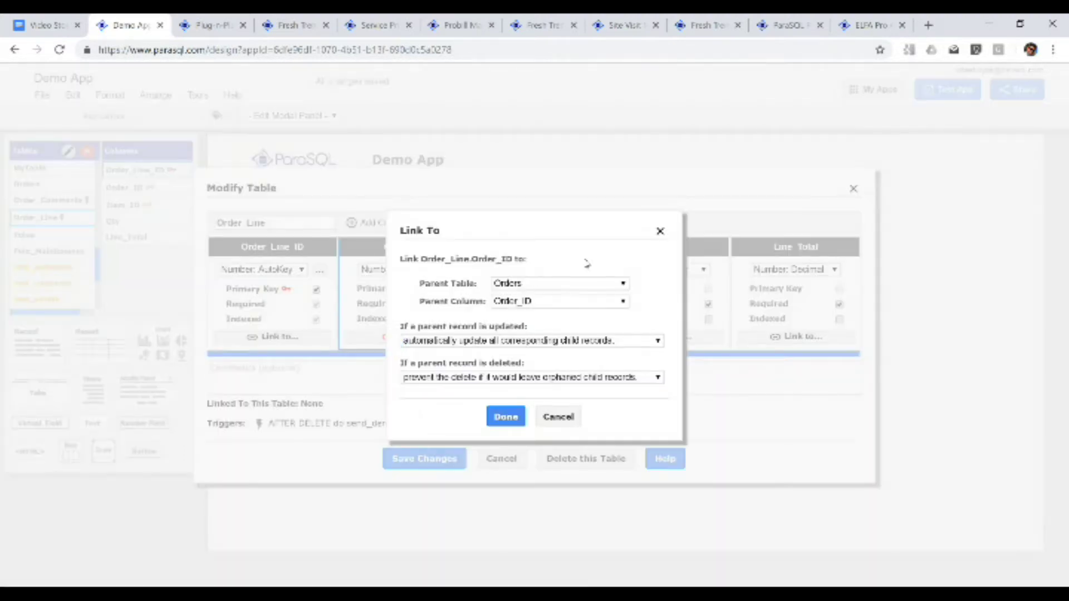
click(661, 232)
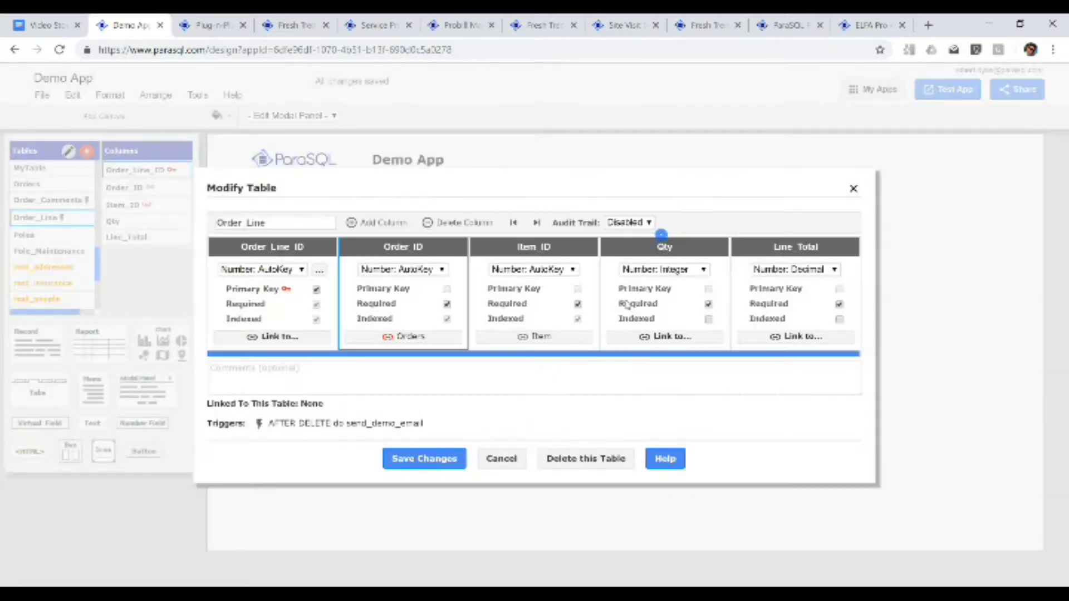
click(554, 338)
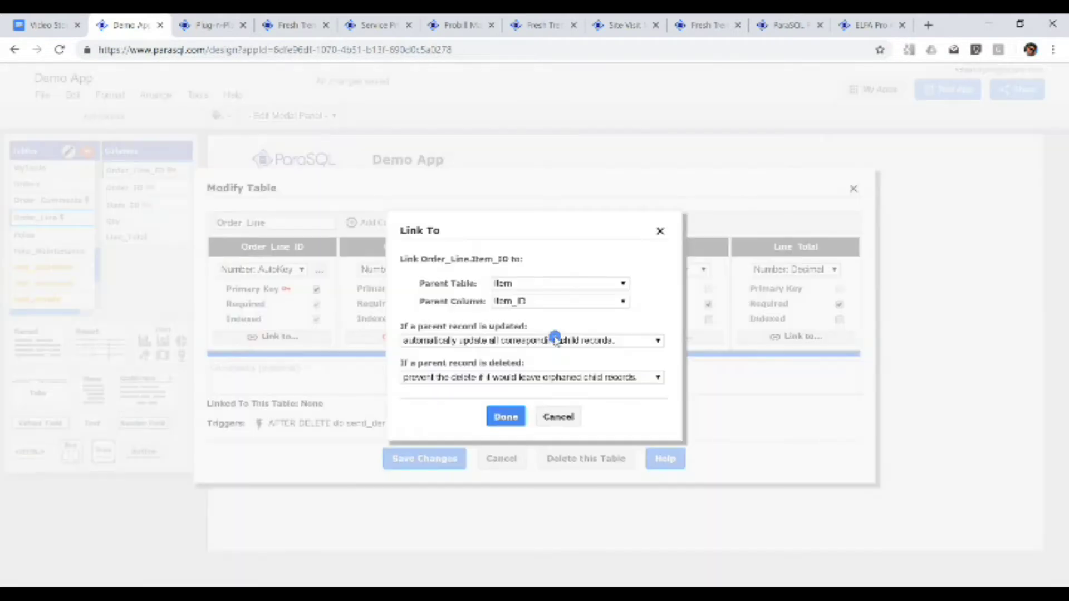
click(661, 231)
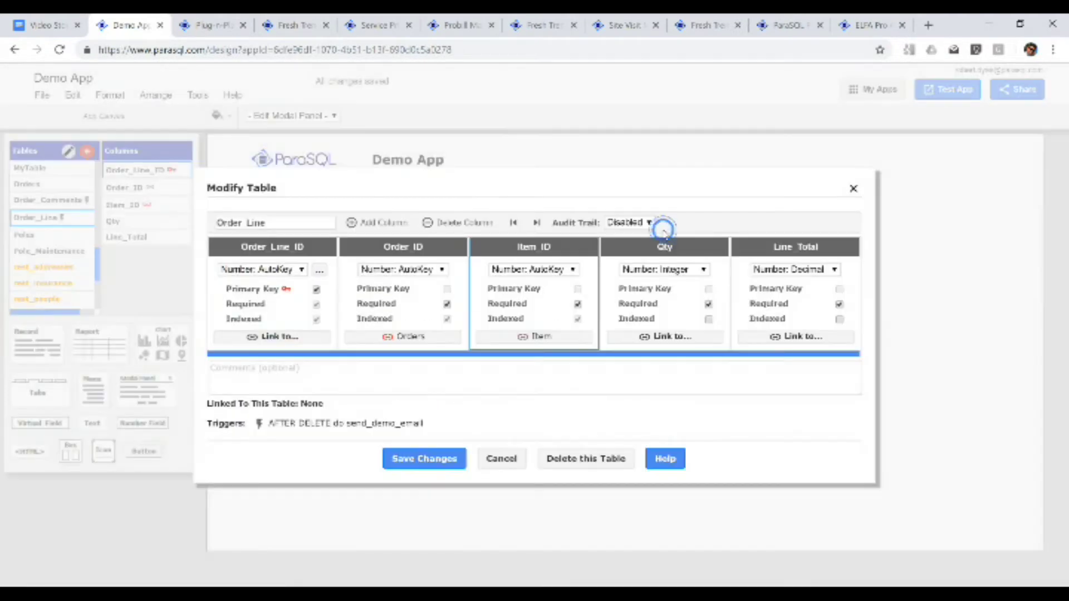
click(852, 188)
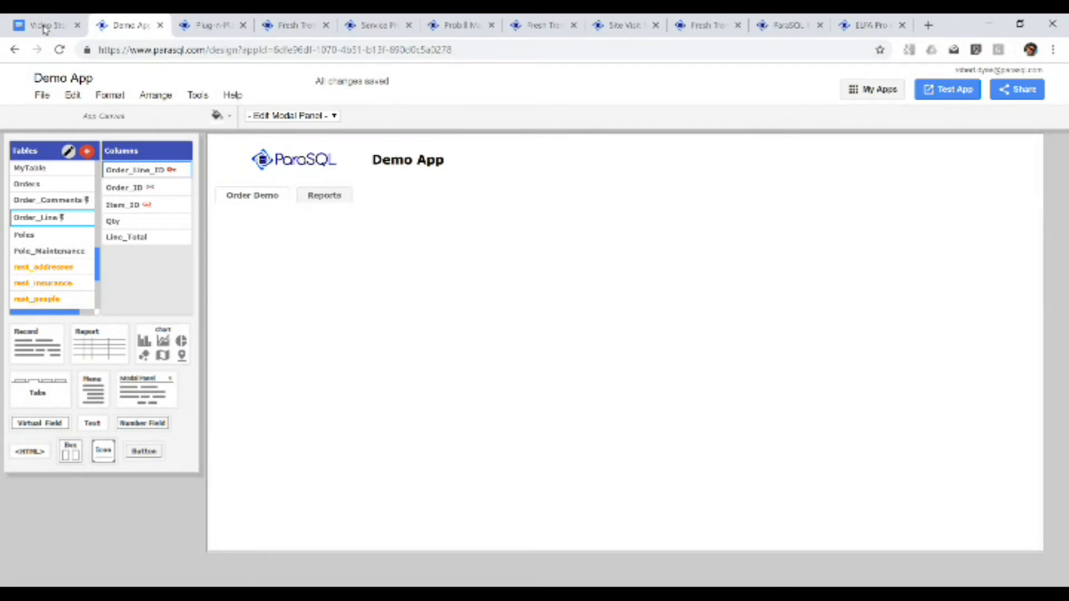
- Review the Plug & Play Integrations page, including the JSON and XML REST APIs and the SQL/MED architecture description
click(211, 24)
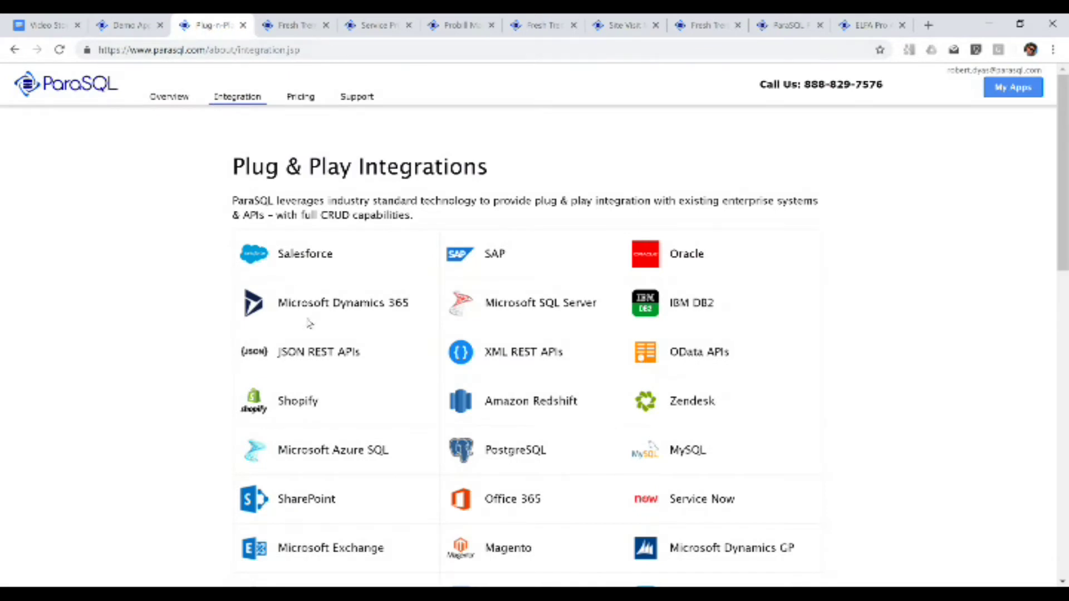
drag(280, 351, 340, 328)
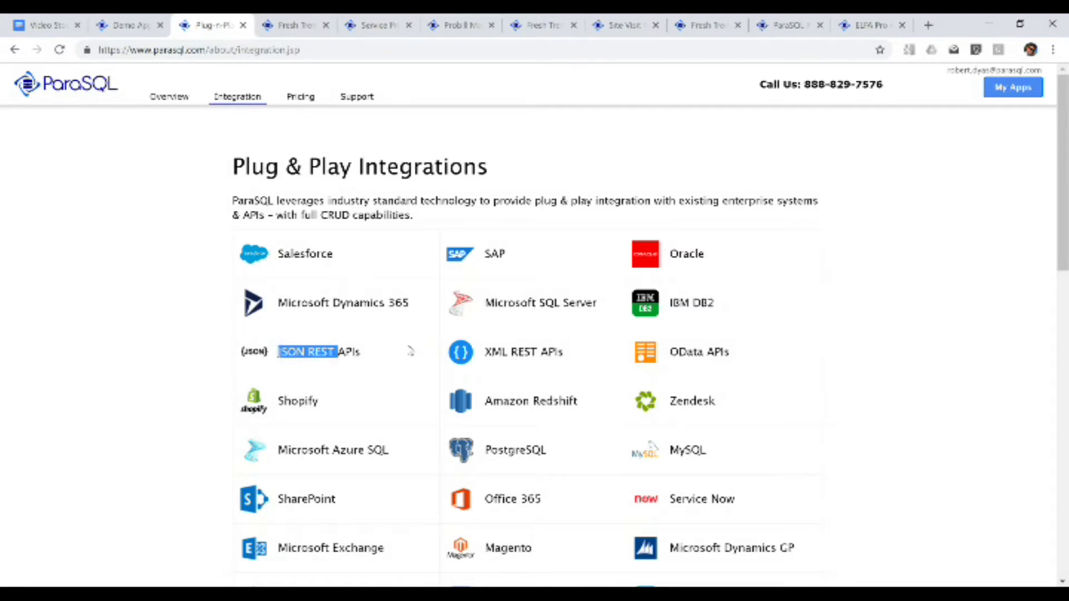
drag(491, 352, 543, 361)
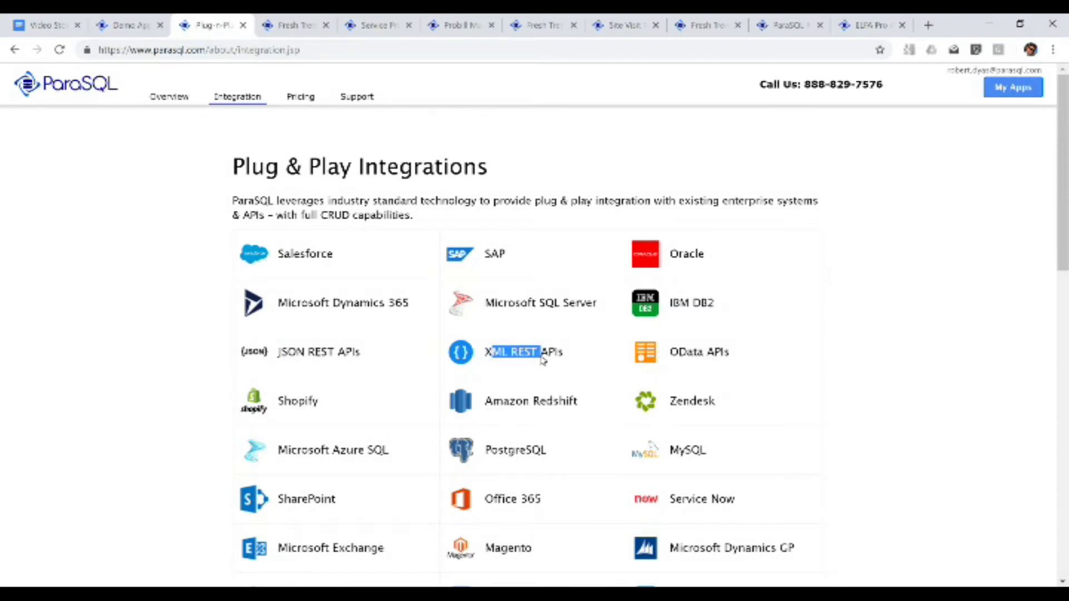
click(543, 361)
drag(1063, 249, 1064, 558)
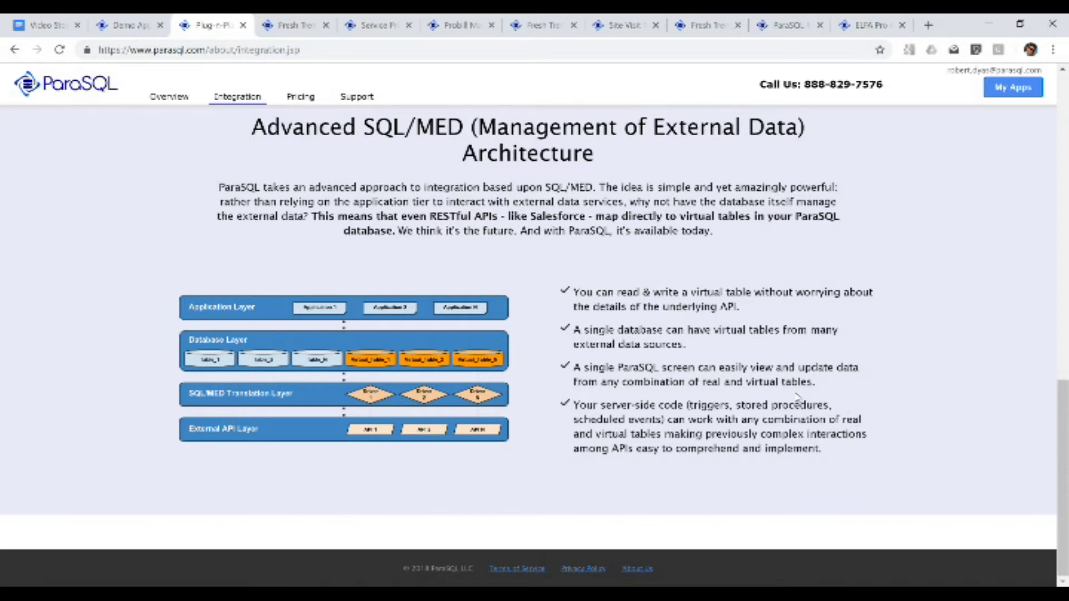
drag(310, 216, 398, 234)
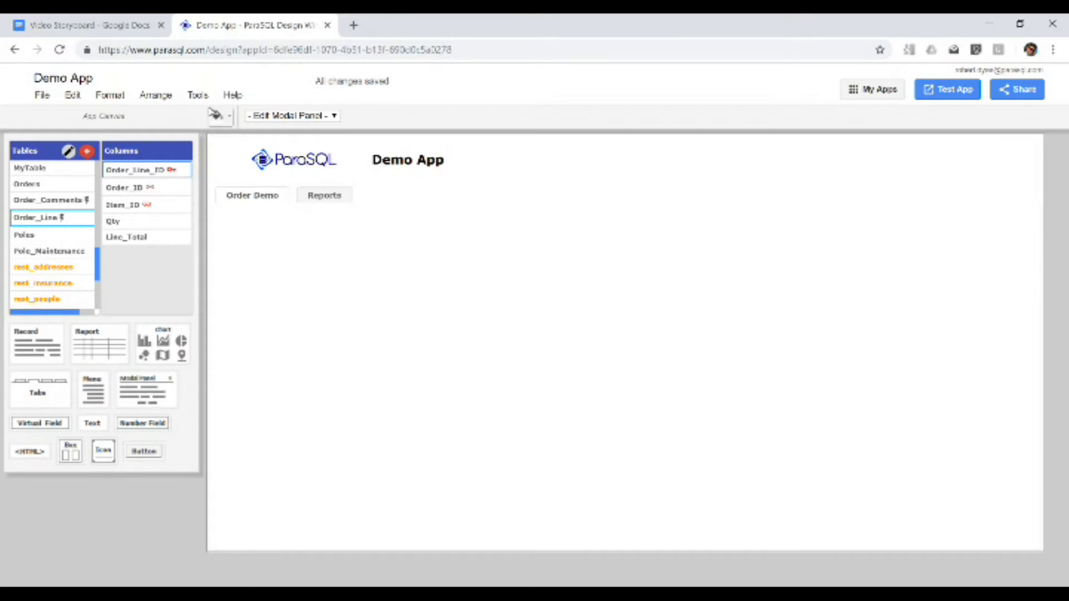
- Inspect the SQL/MED data source settings for MS SQL Server (Azure), Salesforce.com and FBI Freight in the Demo App
click(198, 95)
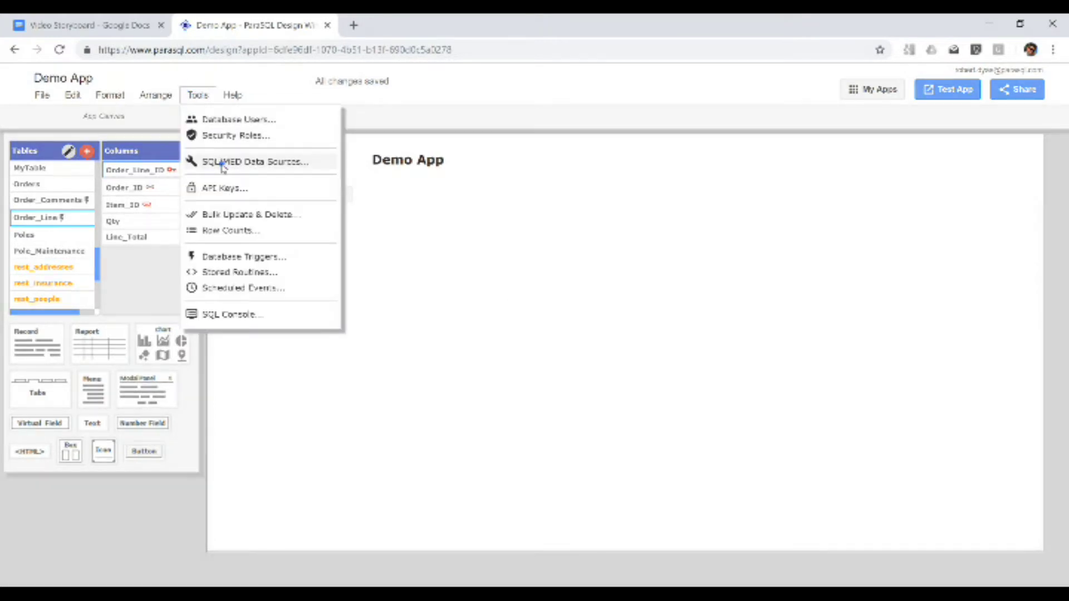
click(222, 163)
click(426, 234)
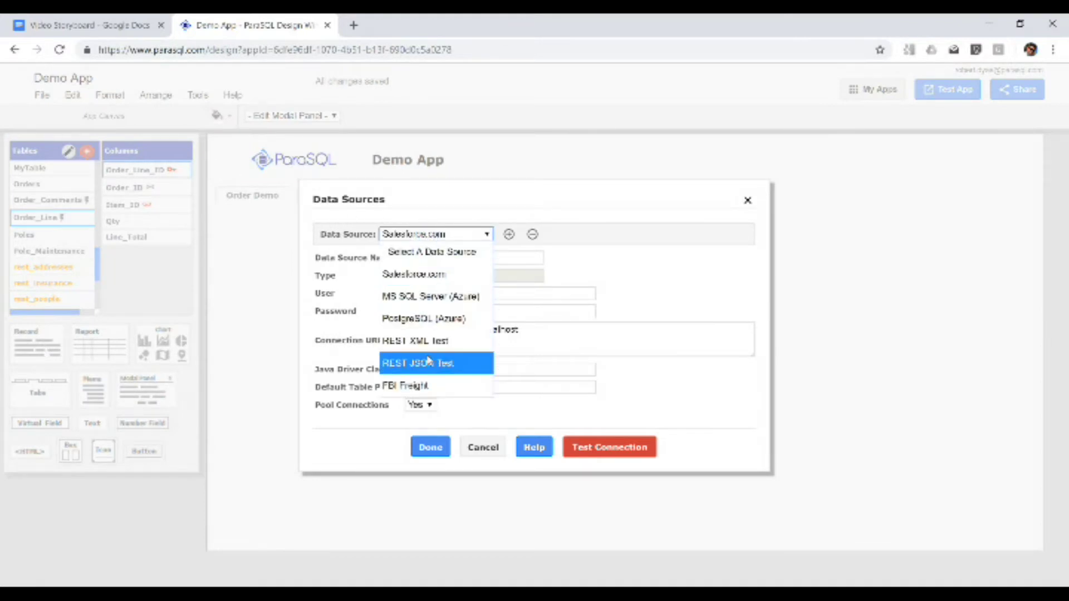
click(430, 296)
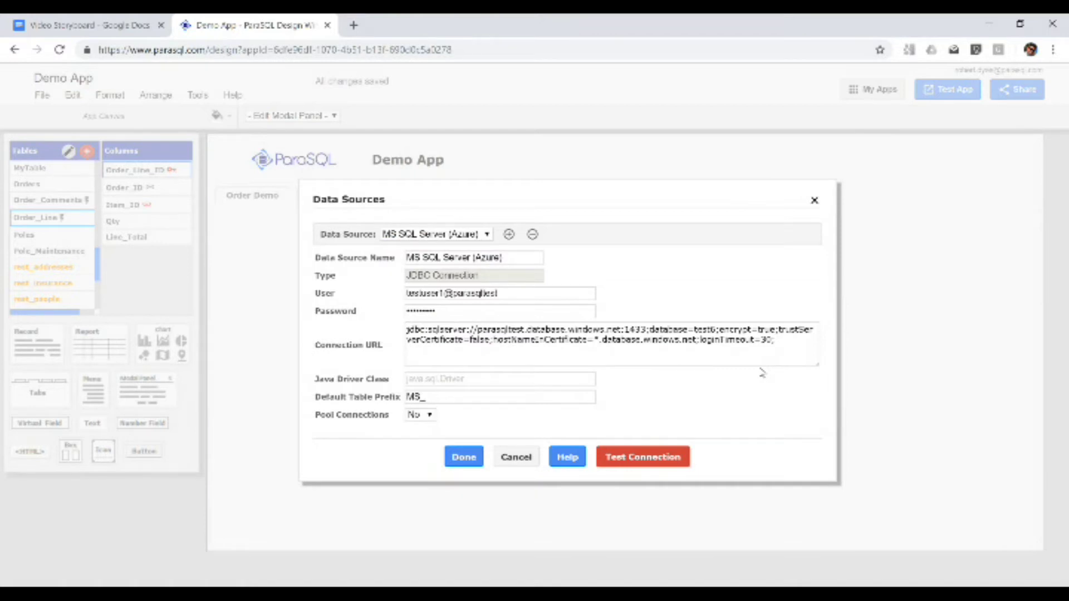
click(485, 234)
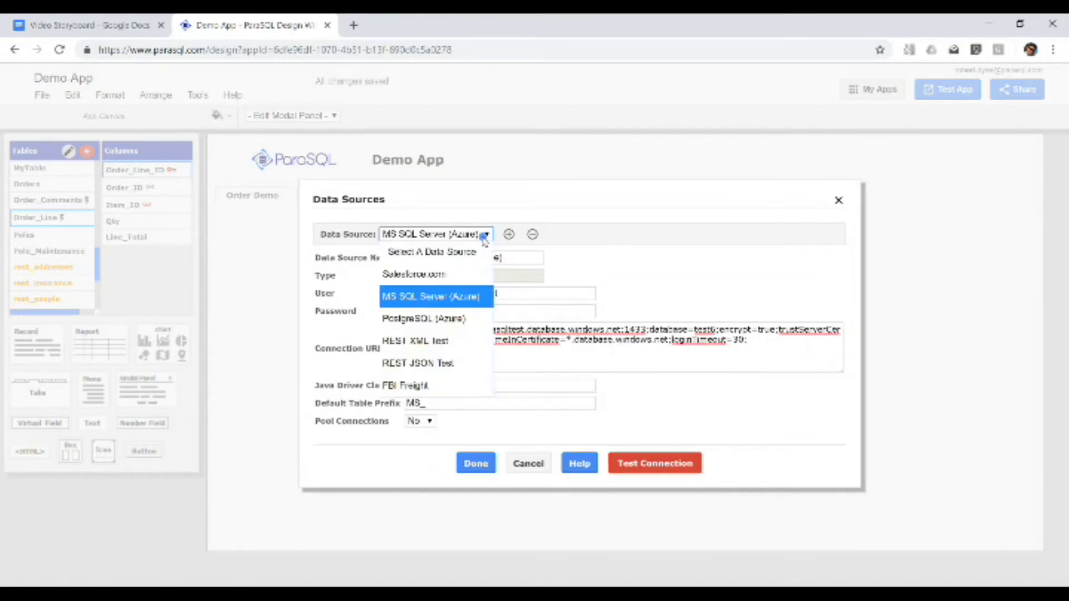
click(472, 274)
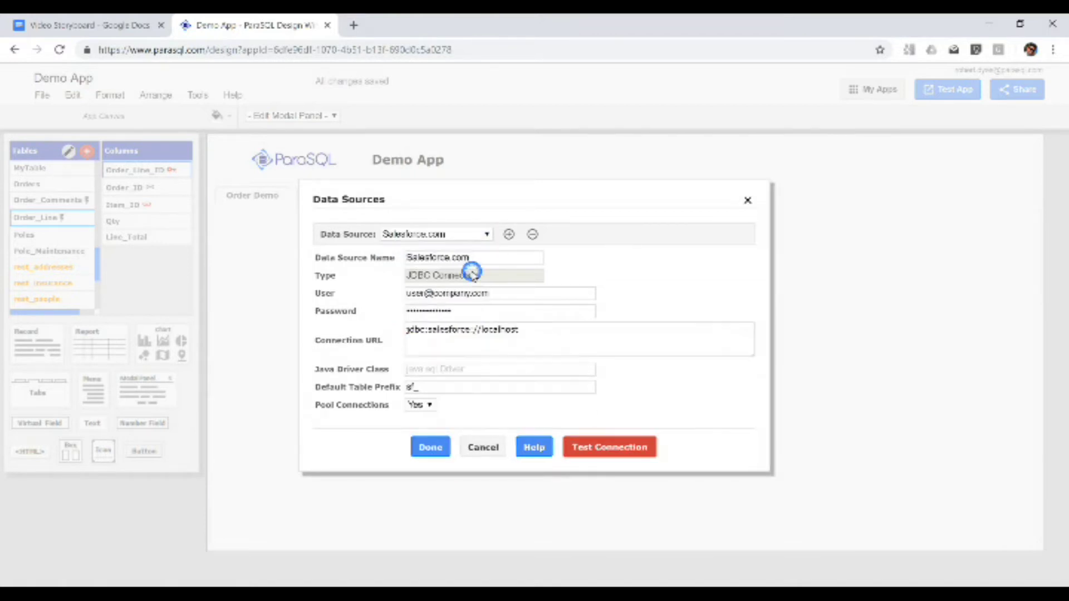
click(474, 234)
click(444, 386)
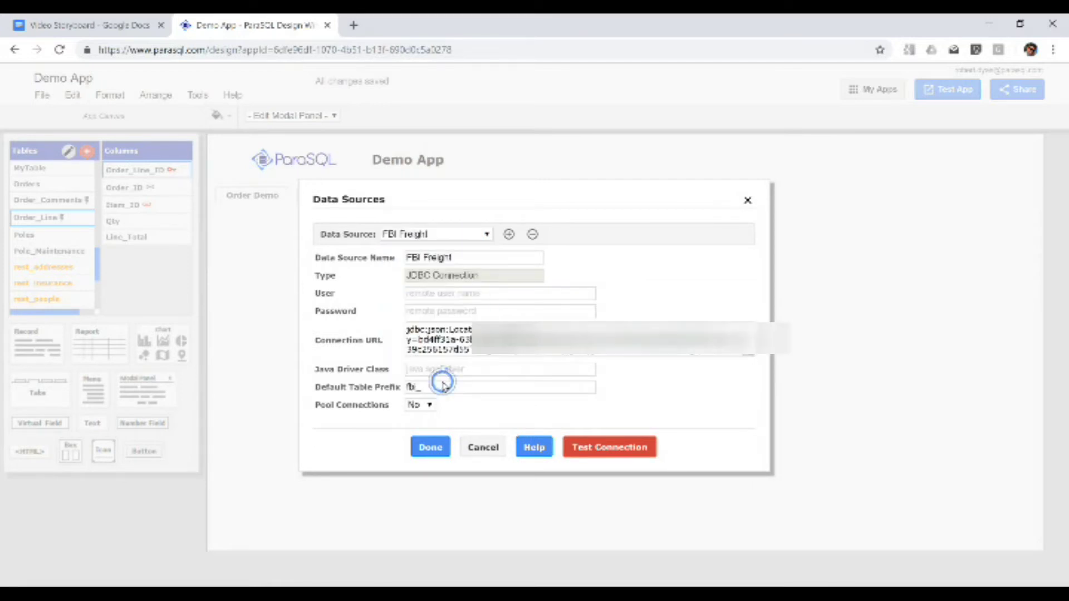
- Enlarge the FBI Freight connection URL box, test the connection and close the data source settings
drag(750, 359, 790, 391)
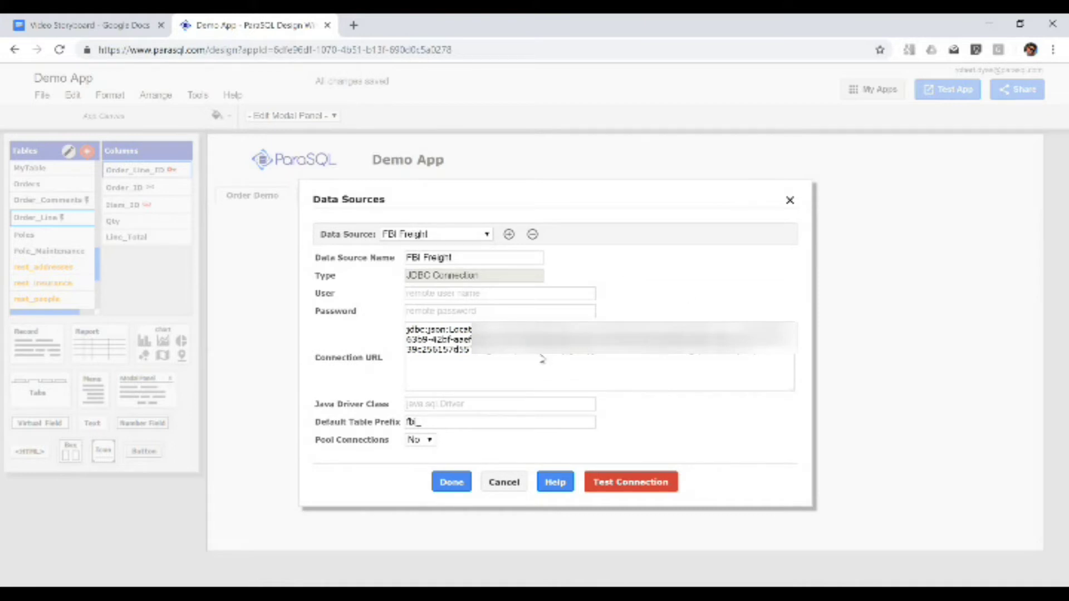
click(626, 482)
key(Escape)
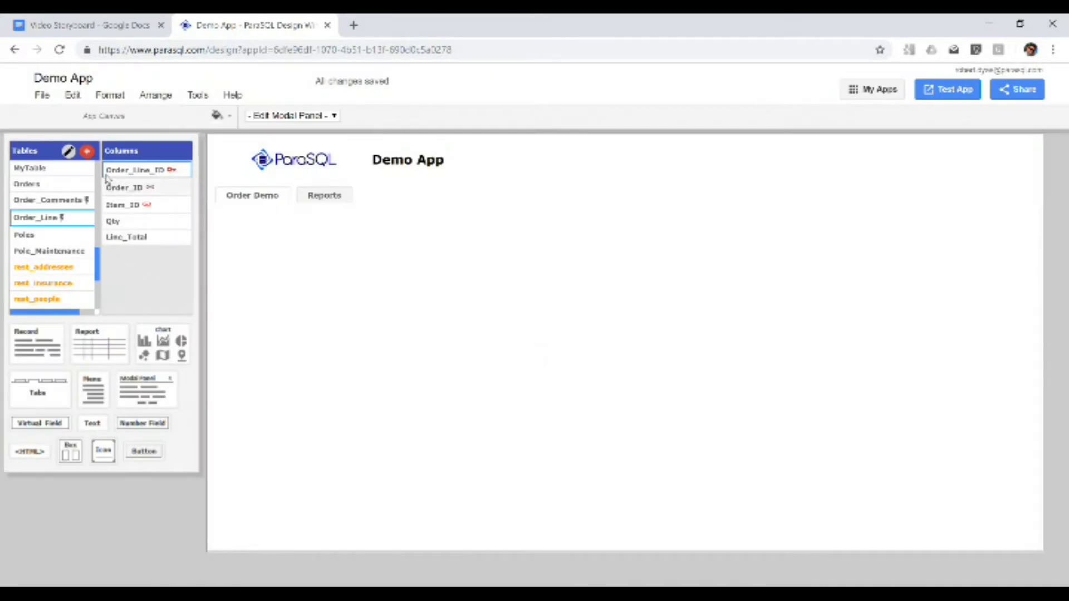
- Start a new virtual table from a data source, using FBI Freight as the source
click(87, 151)
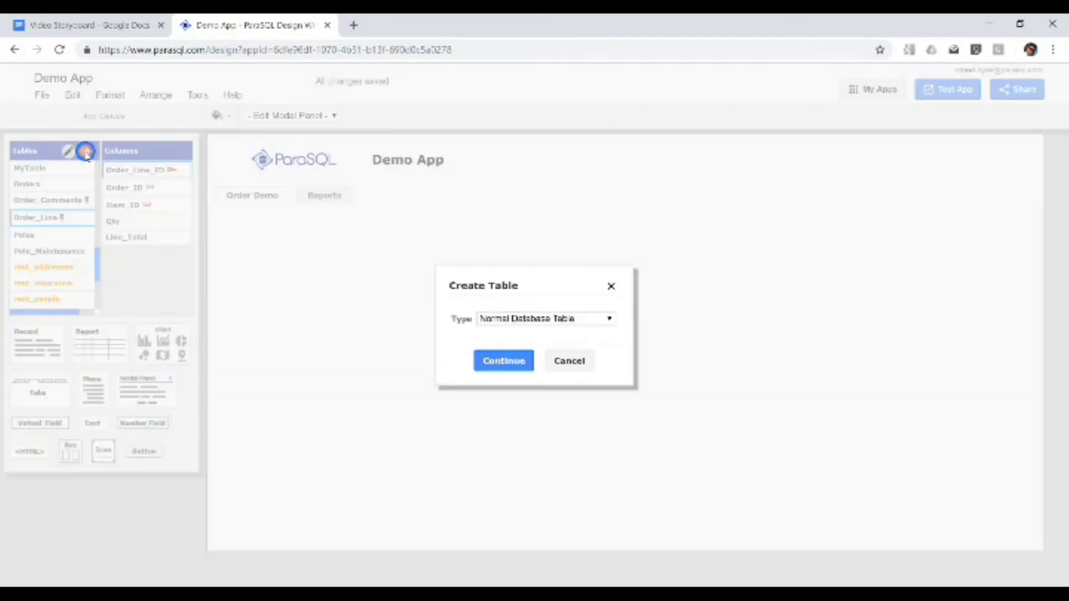
click(517, 322)
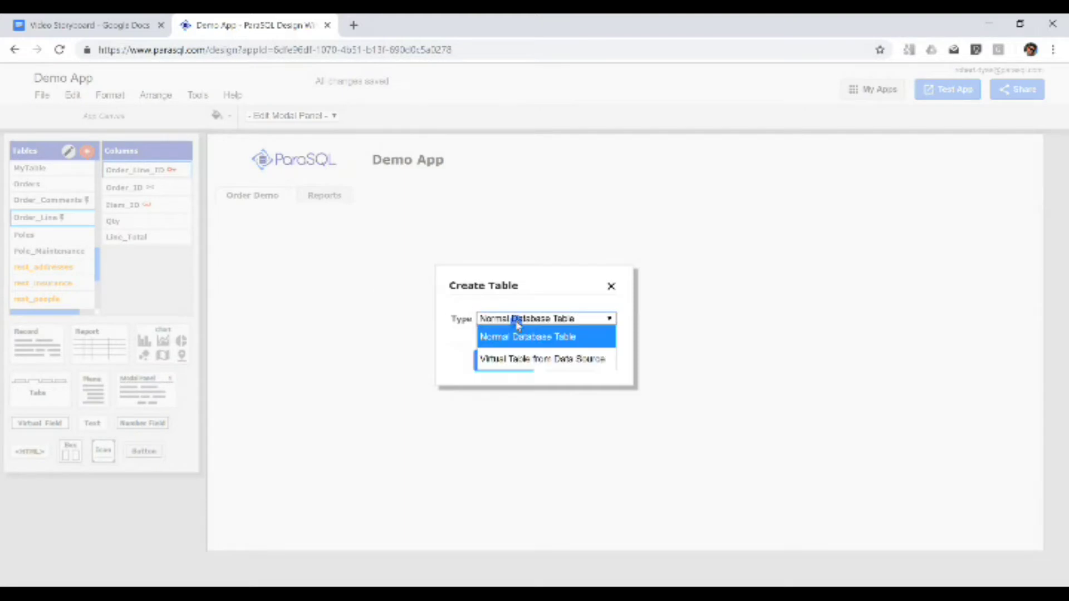
click(524, 361)
click(521, 363)
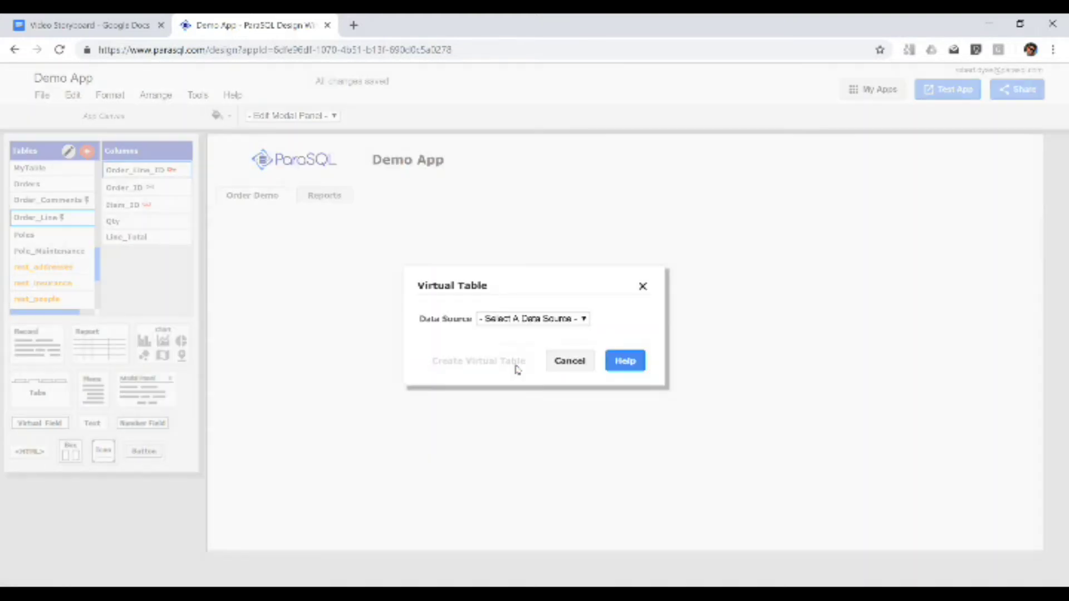
click(536, 318)
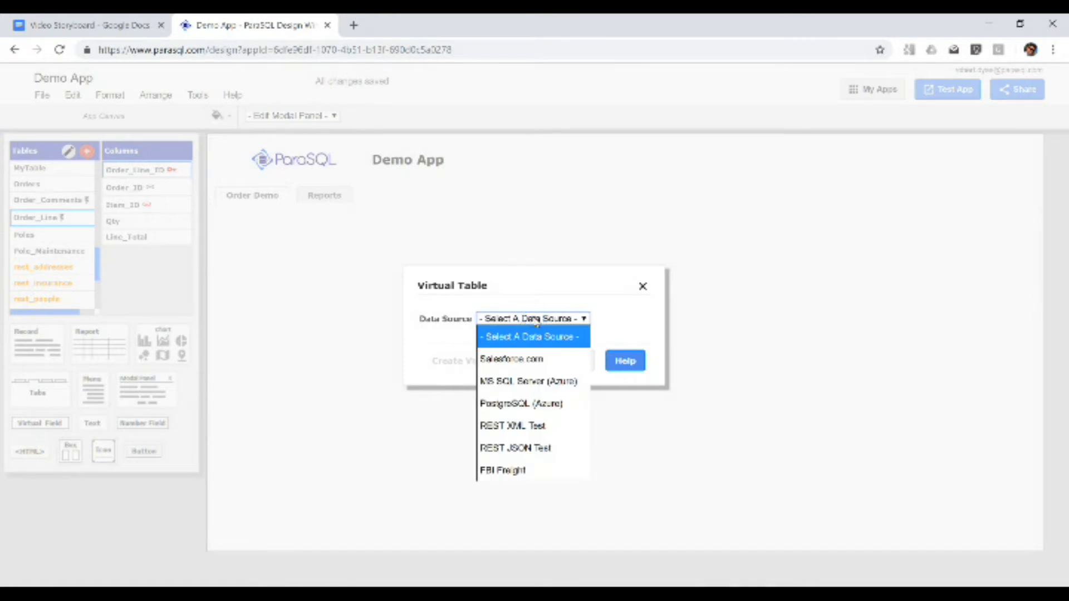
click(502, 470)
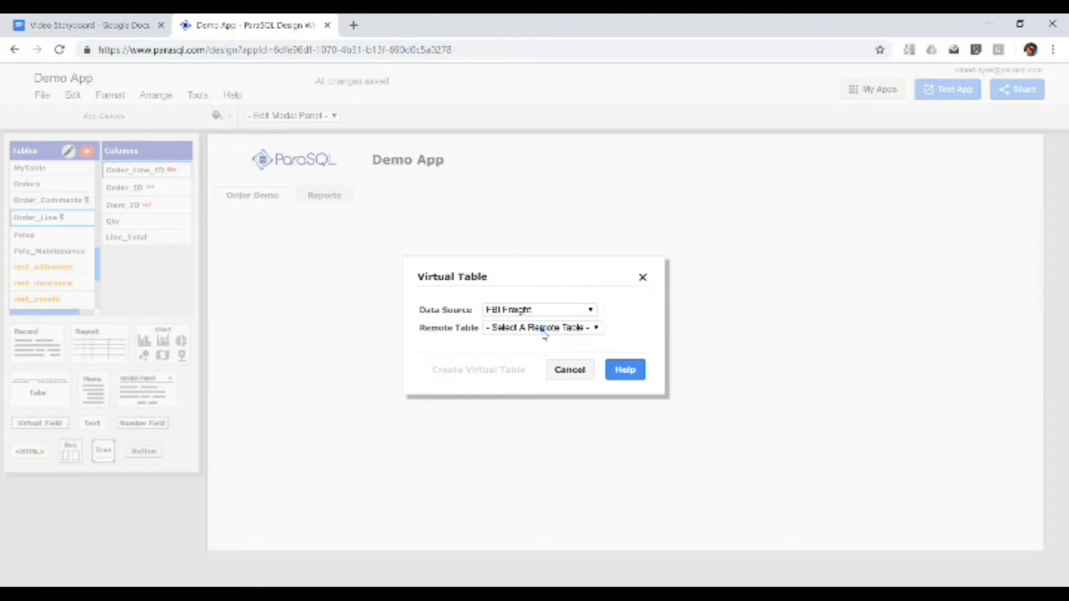
- Select the ladings remote table, name the local virtual table fbi_ladings2 and create it
click(544, 329)
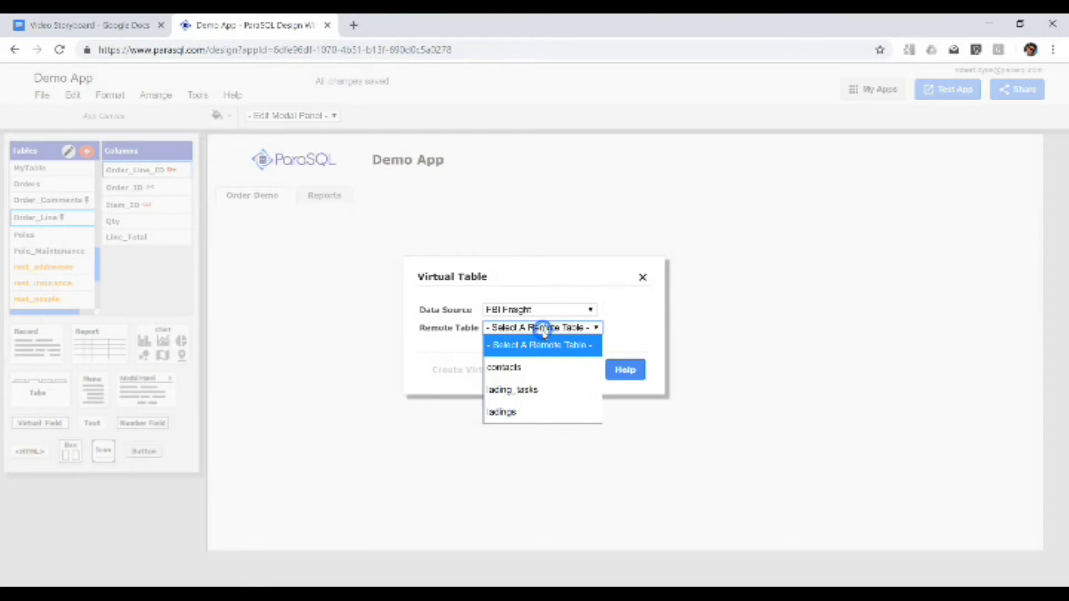
click(530, 412)
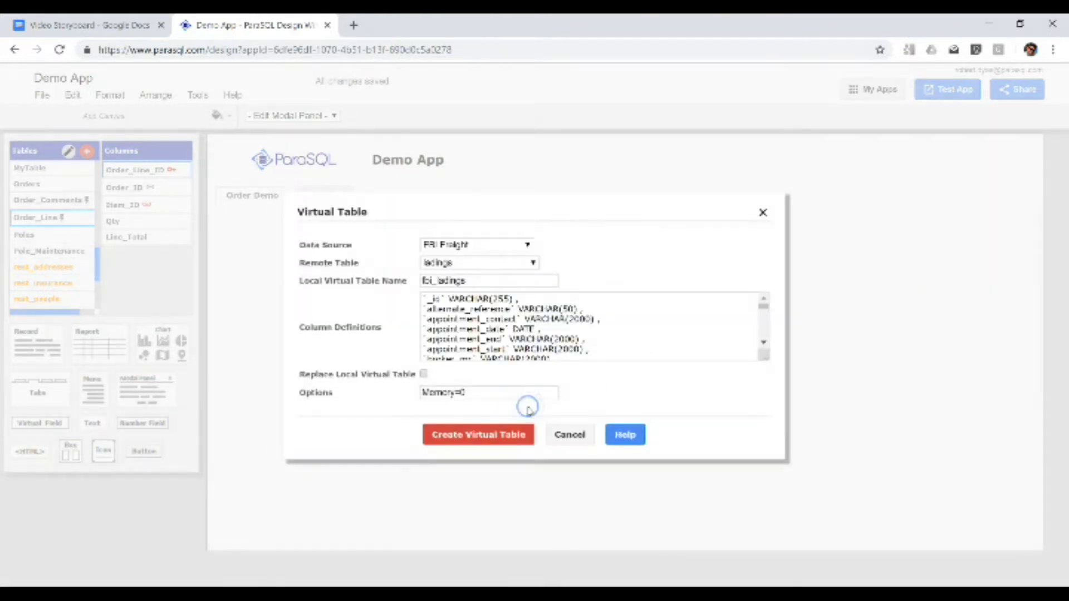
click(486, 281)
text(2)
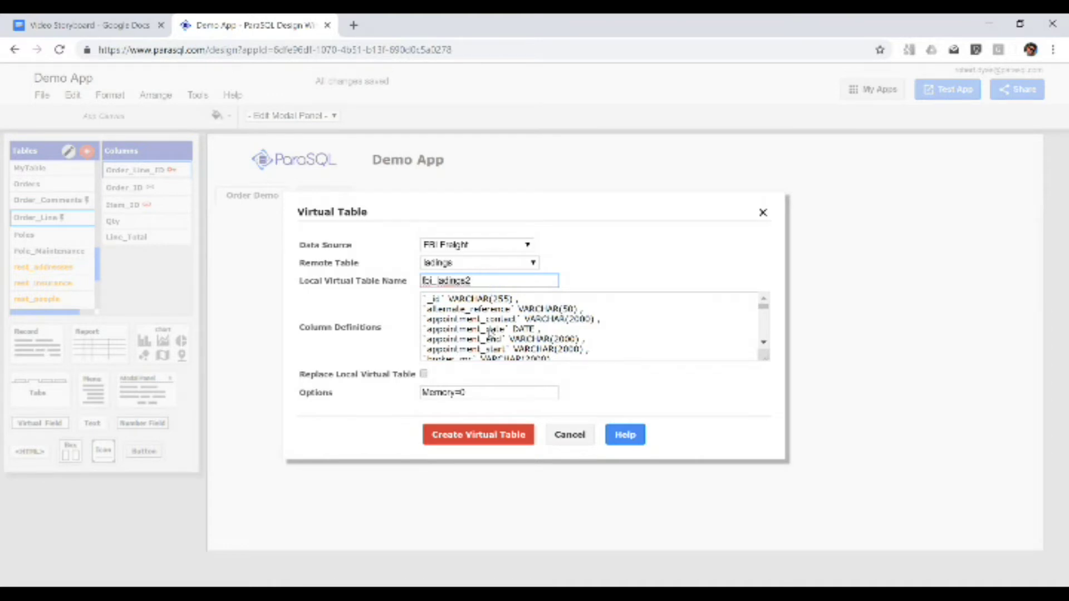
scroll(489, 332, down, 5)
click(495, 437)
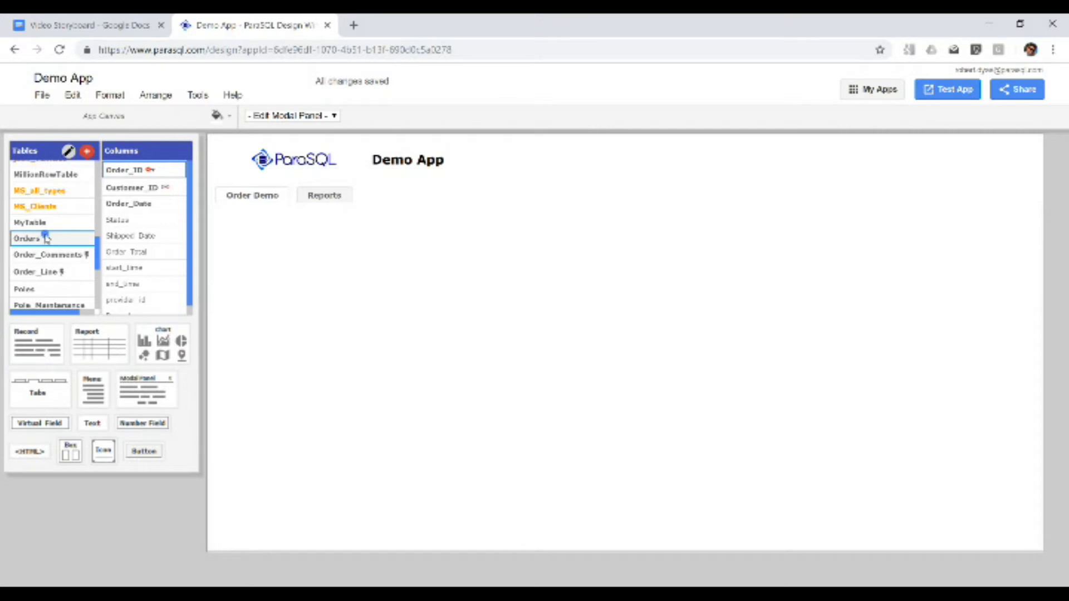
- Add an Orders record to the Order Demo tab and delete its start time and end time labels and fields
drag(37, 342, 307, 279)
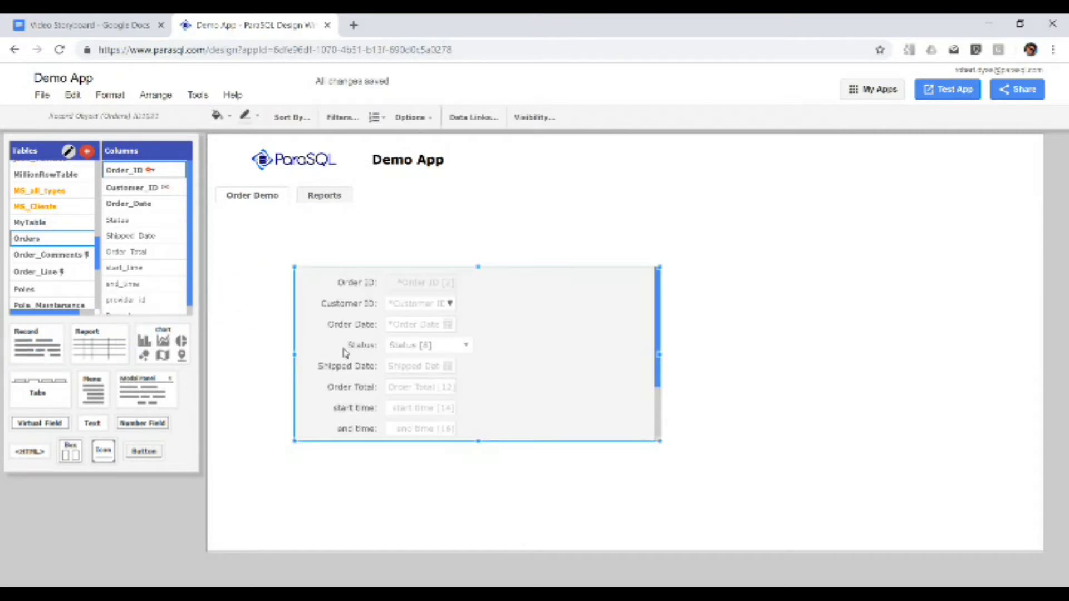
click(354, 407)
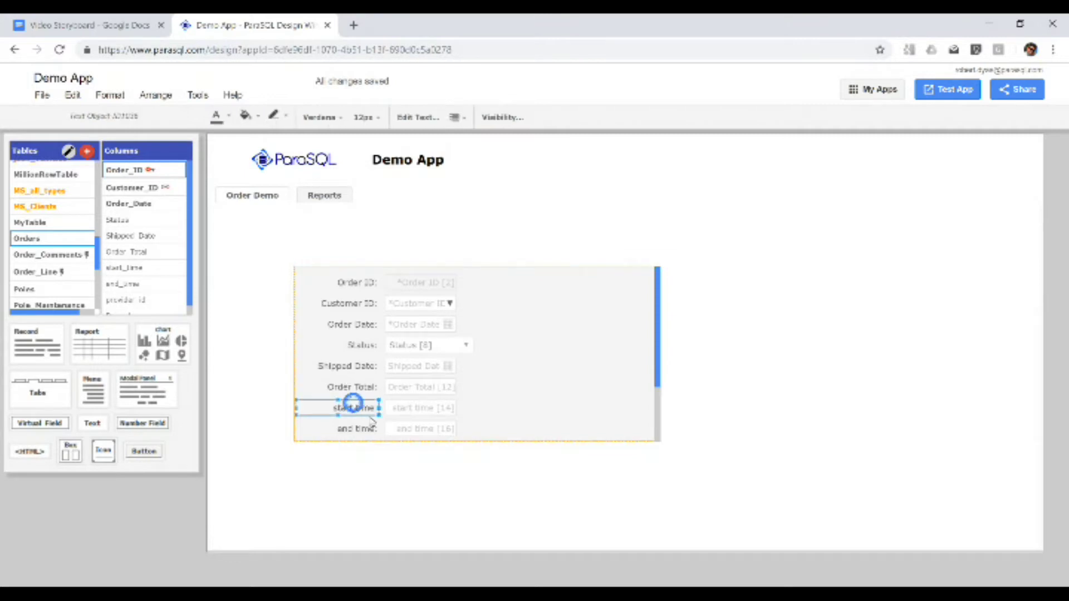
shift+click(410, 408)
shift+click(423, 429)
shift+click(357, 428)
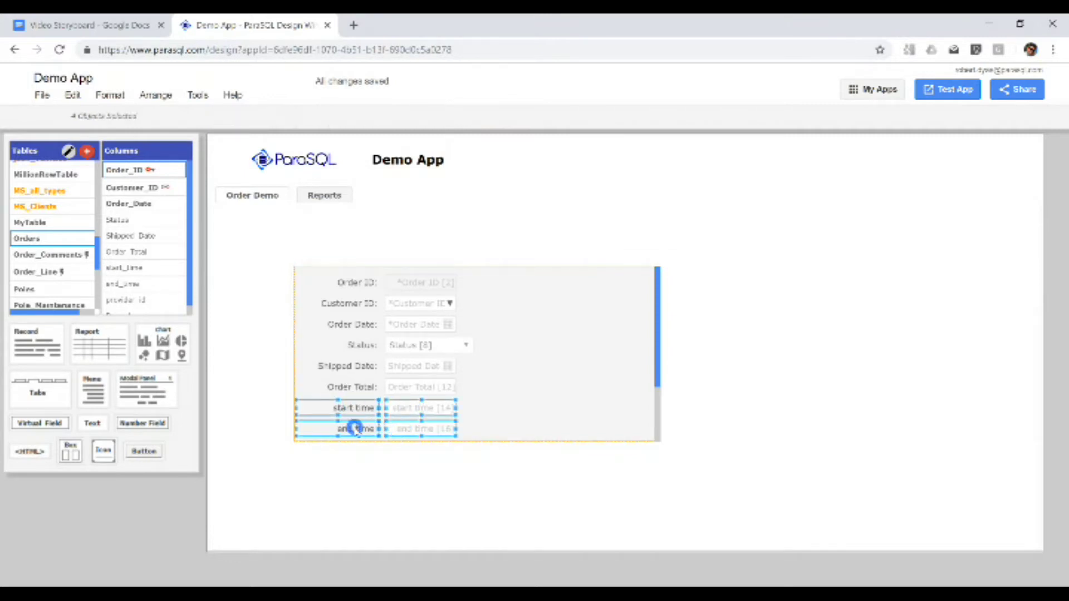
key(Delete)
- Widen the Orders record and place a Customers record inside it, beside the order fields
drag(659, 441, 924, 455)
scroll(51, 285, up, 10)
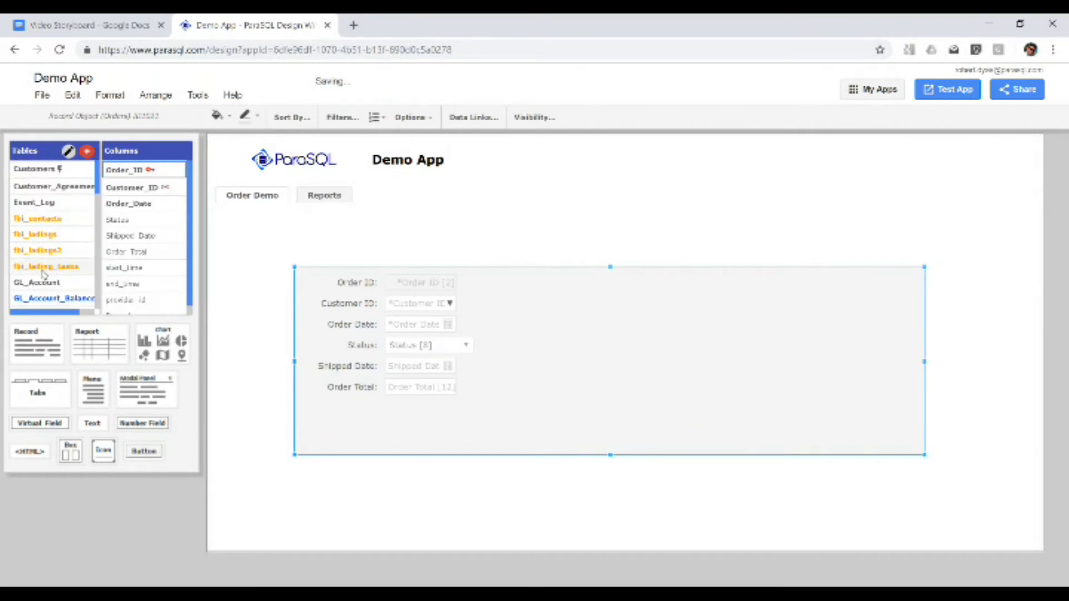
click(50, 170)
drag(36, 342, 566, 296)
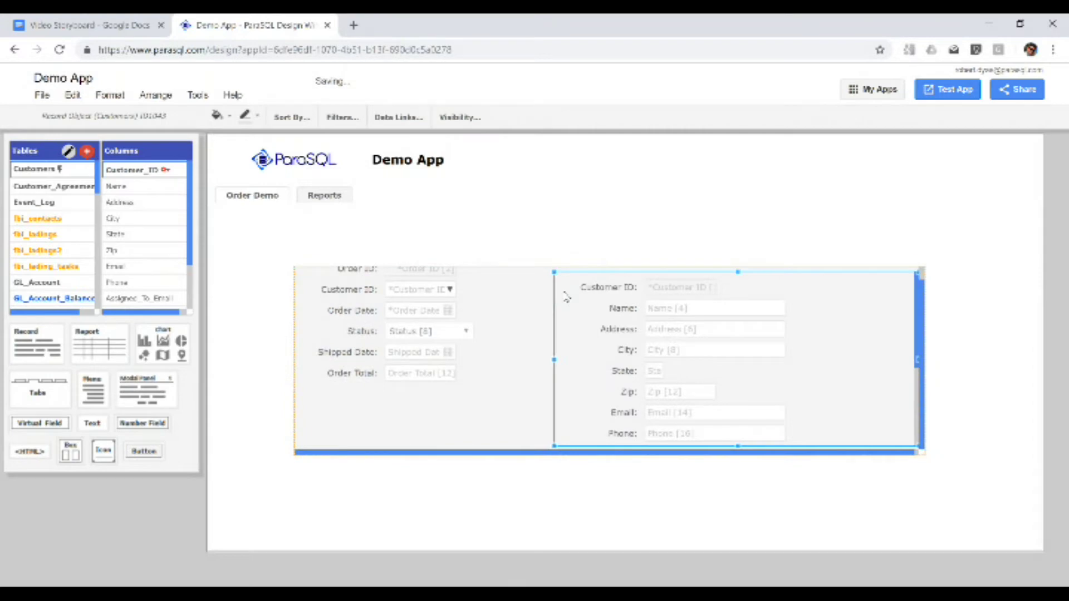
- Check the data link between the Orders and Customers records and keep it on Customer_ID
click(518, 299)
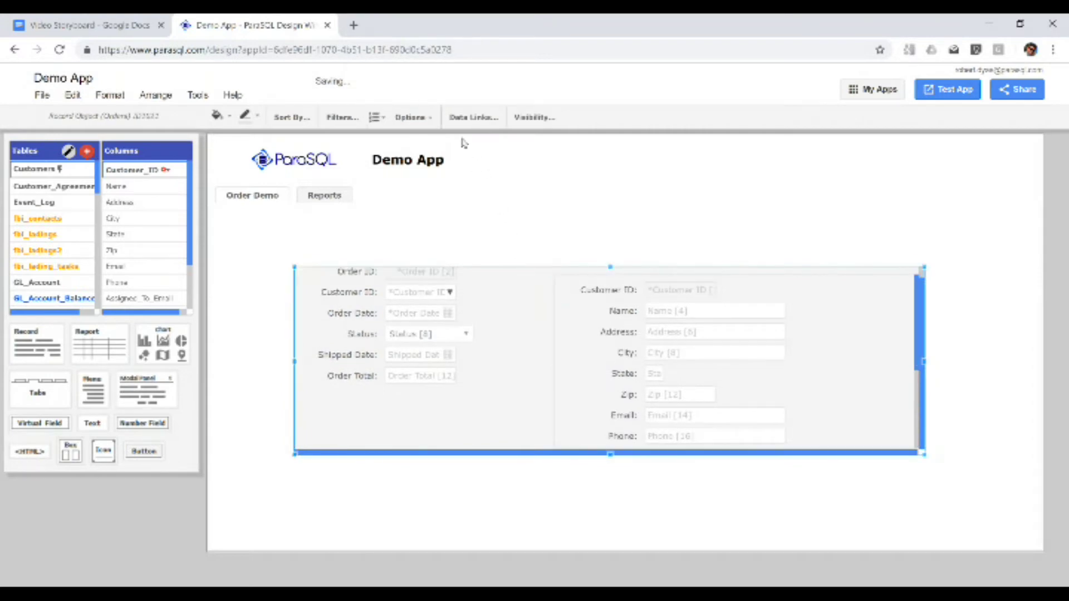
click(465, 118)
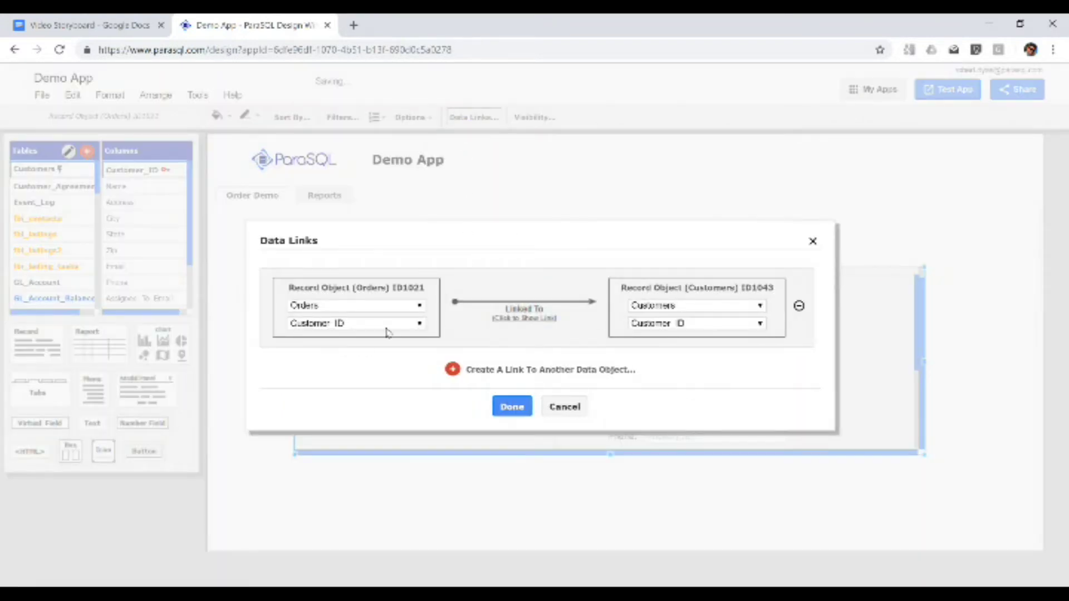
click(512, 407)
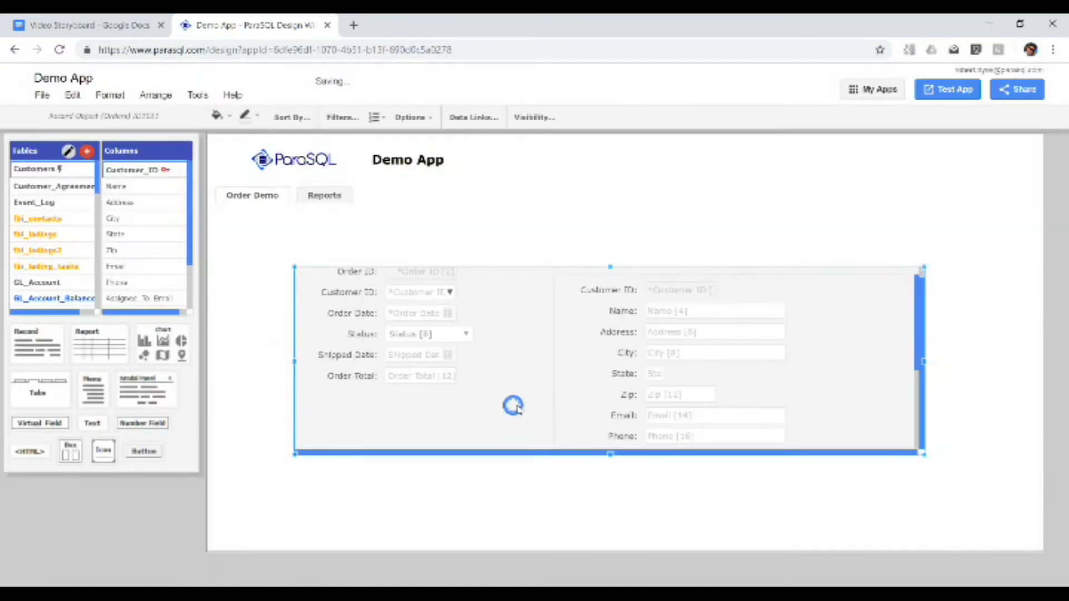
- Enlarge the Orders record and compact the Customers record to Customer ID, Name, Address and one City, State and Zip row
click(867, 407)
click(920, 452)
drag(920, 452, 1008, 523)
click(859, 433)
- Place an Order_Line record inside the Orders record, below the Order Total field
scroll(31, 265, down, 3)
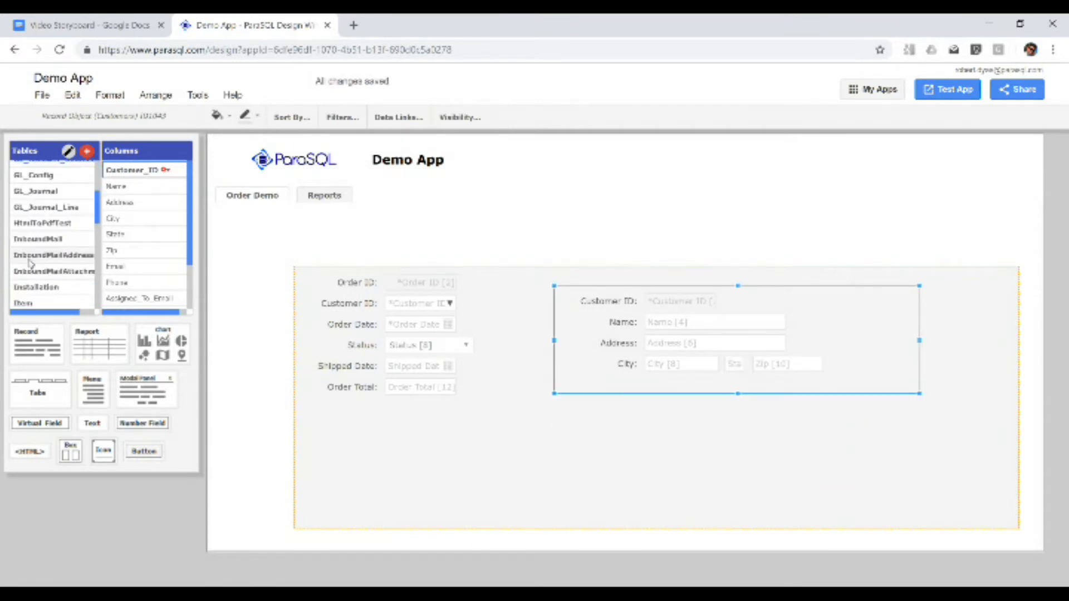
scroll(30, 264, down, 3)
click(38, 271)
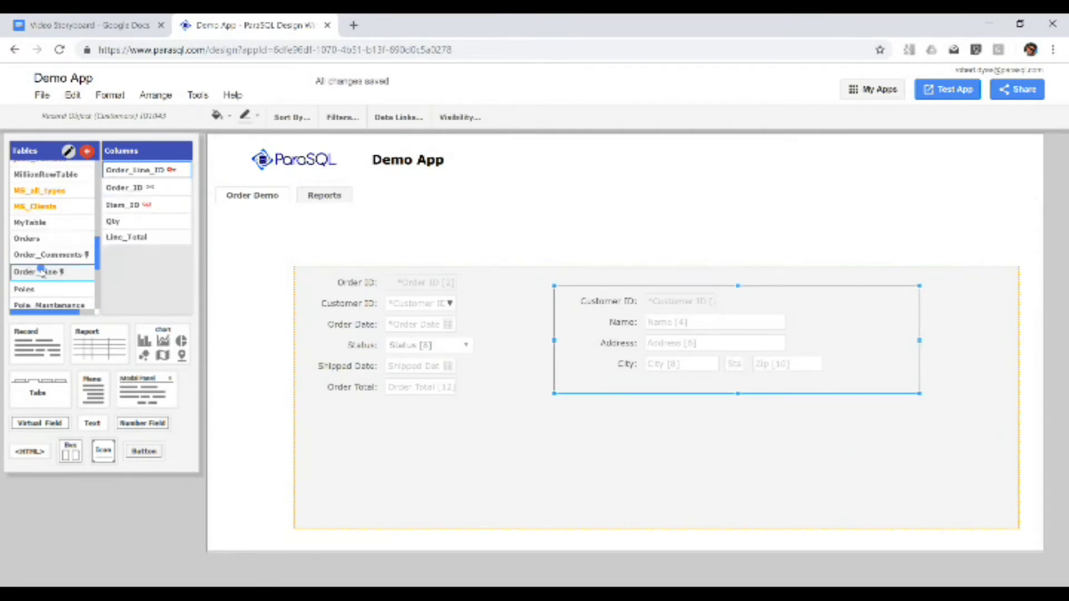
drag(23, 329, 429, 412)
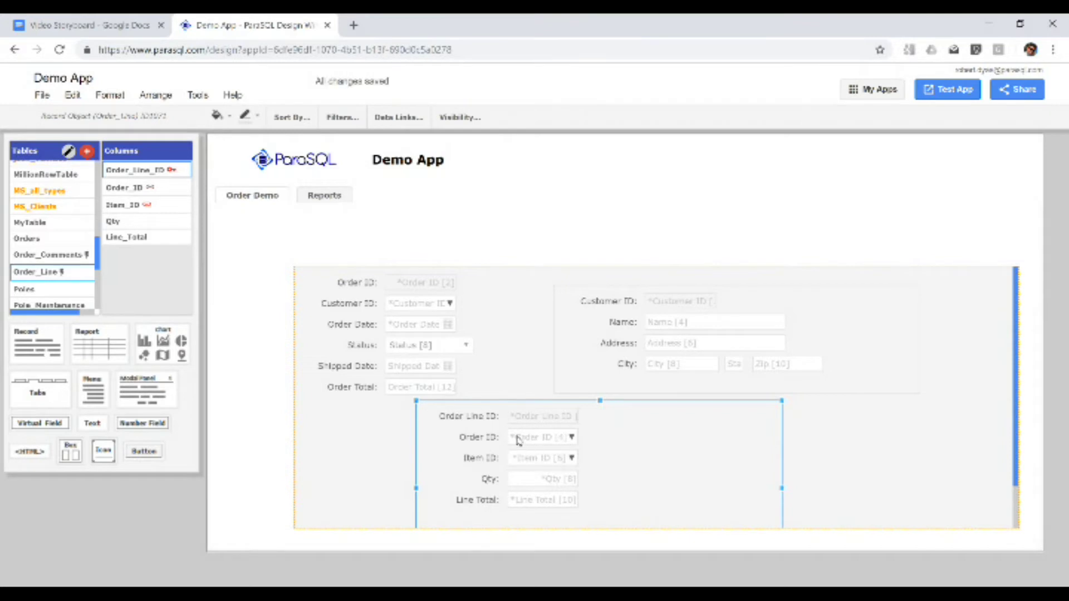
- Delete the Order Line ID and Order ID labels and fields from the Order_Line record
click(475, 416)
key(Delete)
click(478, 437)
key(Delete)
click(549, 420)
key(Delete)
click(541, 439)
key(Delete)
- Line up the Item ID and Qty fields in the Order_Line record's top row and delete the remaining labels
click(543, 459)
drag(543, 459, 451, 411)
click(490, 480)
key(Delete)
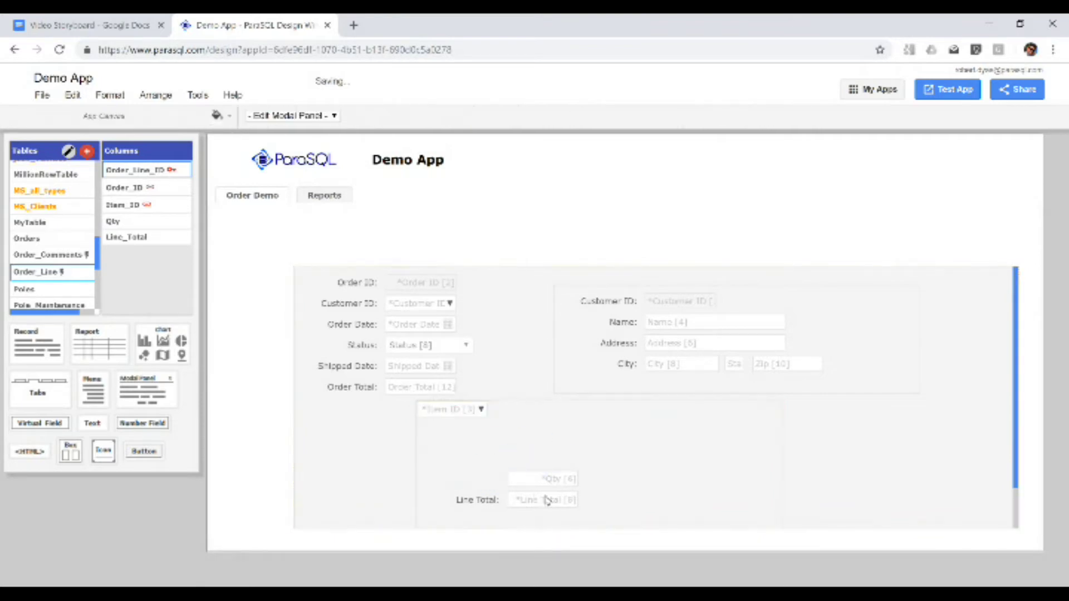
drag(544, 480, 544, 449)
click(482, 501)
key(Delete)
- Resize the Order_Line and Orders records into a compact layout with Line Total at the far end of the line row
click(618, 471)
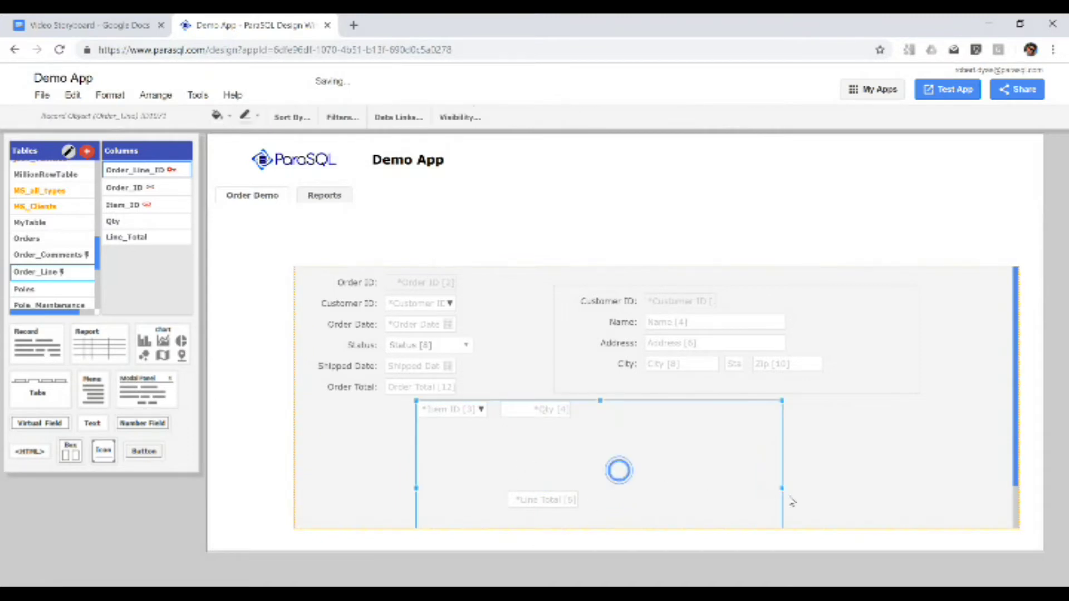
drag(783, 488, 938, 488)
click(548, 500)
drag(549, 500, 857, 434)
click(1019, 396)
drag(1019, 396, 839, 412)
drag(787, 487, 901, 476)
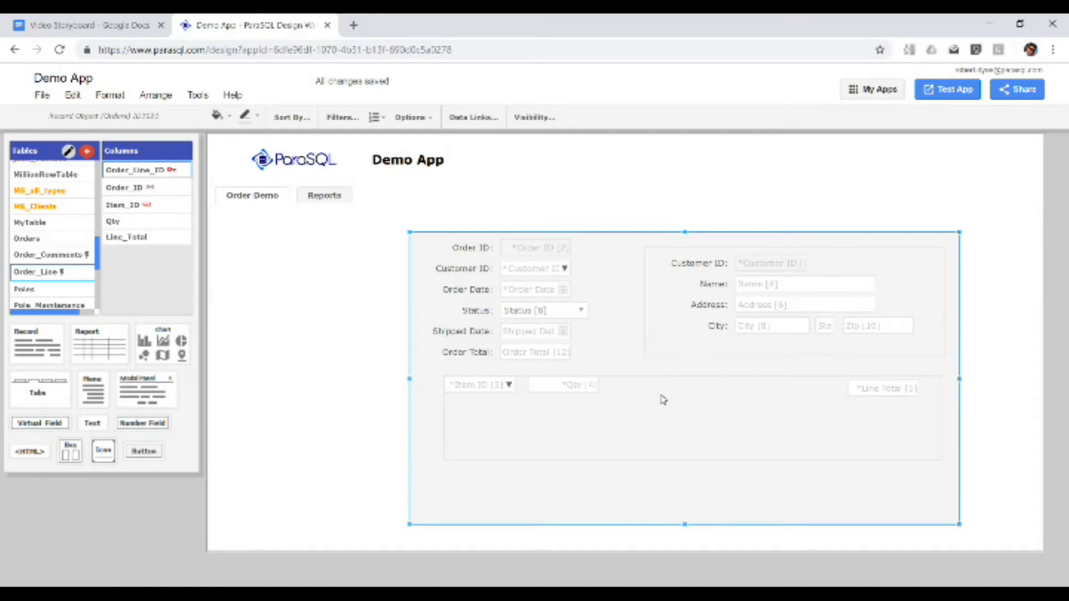
- Test the app, look through the orders with their customer and line records, and close the test page
click(931, 91)
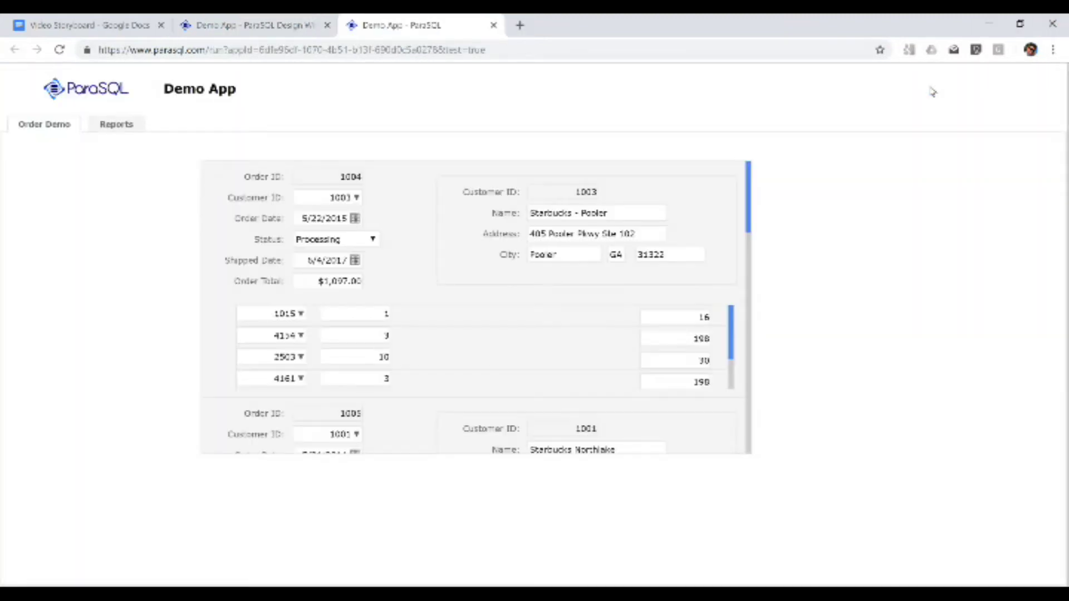
mouse_move(749, 221)
mouse_down()
mouse_move(749, 390)
mouse_move(749, 220)
mouse_up()
scroll(731, 319, down, 2)
scroll(729, 314, up, 2)
key(ctrl+w)
- Place an Item record inside the Order_Line record and delete all of its child objects
click(52, 234)
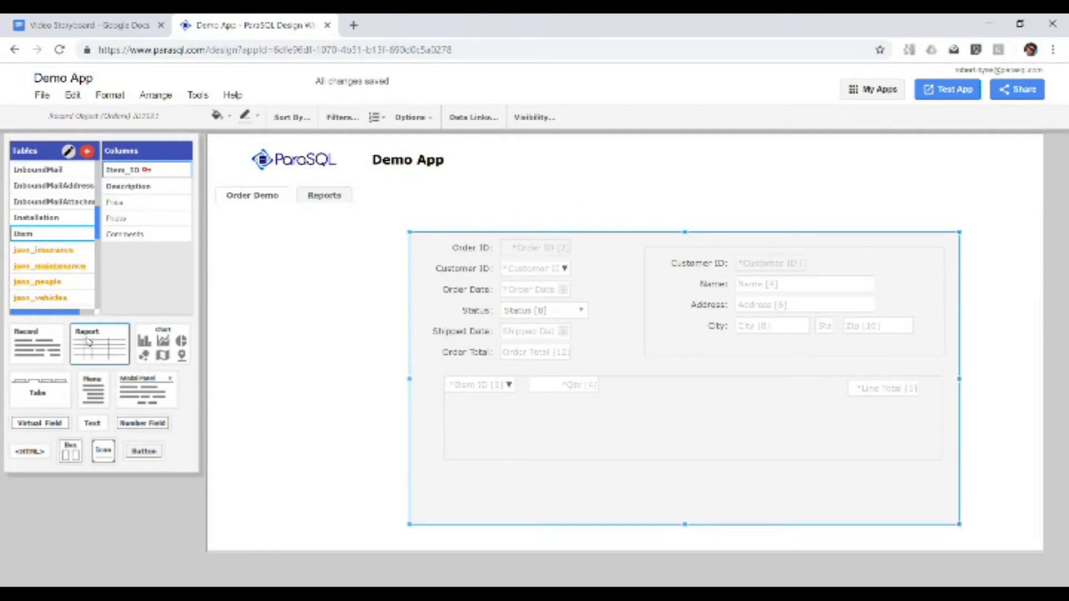
drag(23, 338, 629, 405)
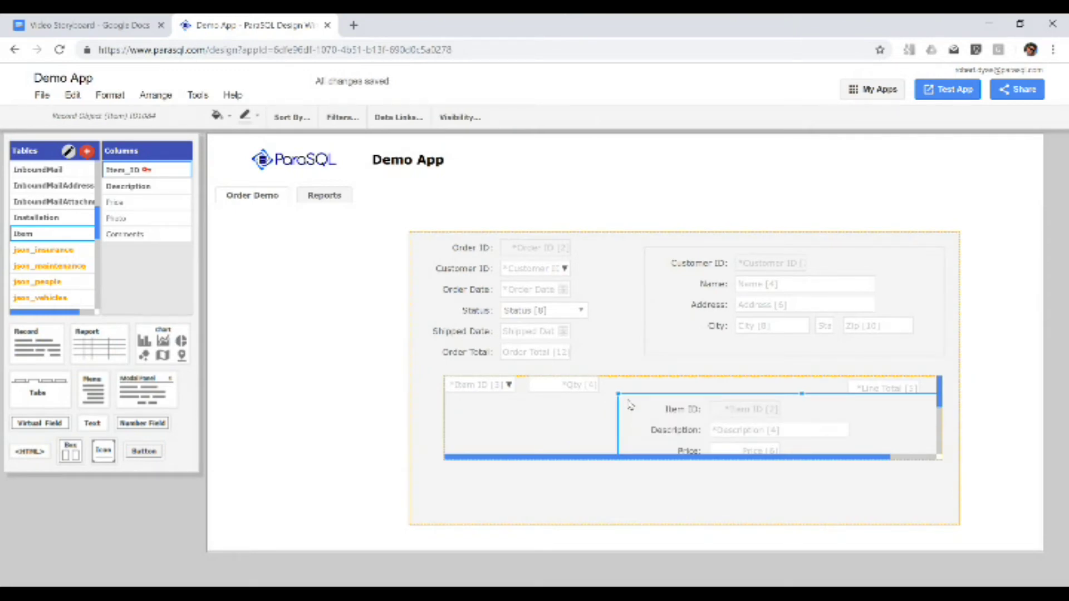
click(72, 95)
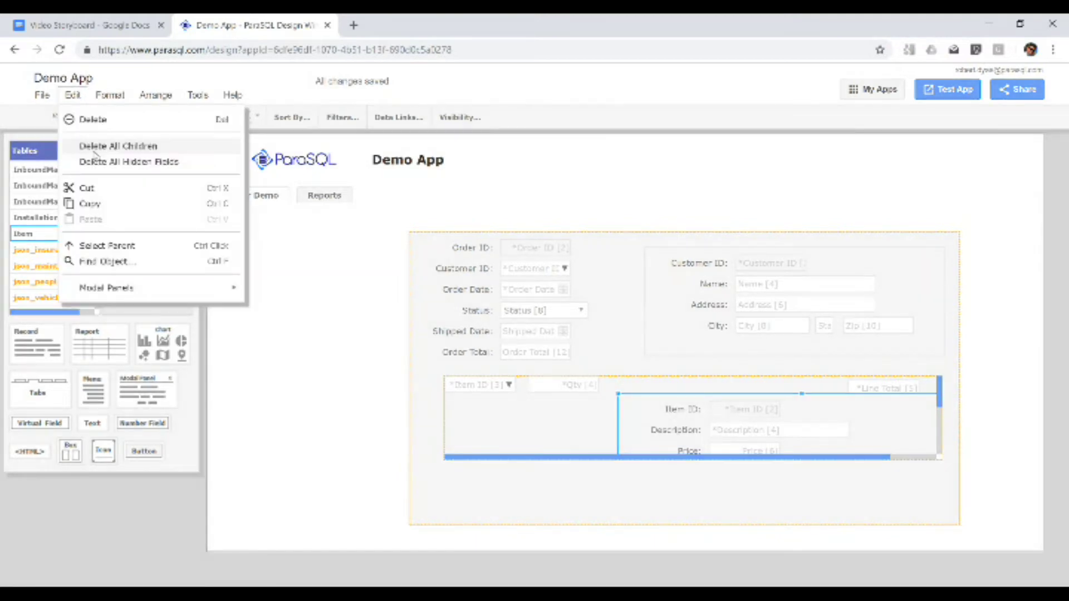
click(93, 149)
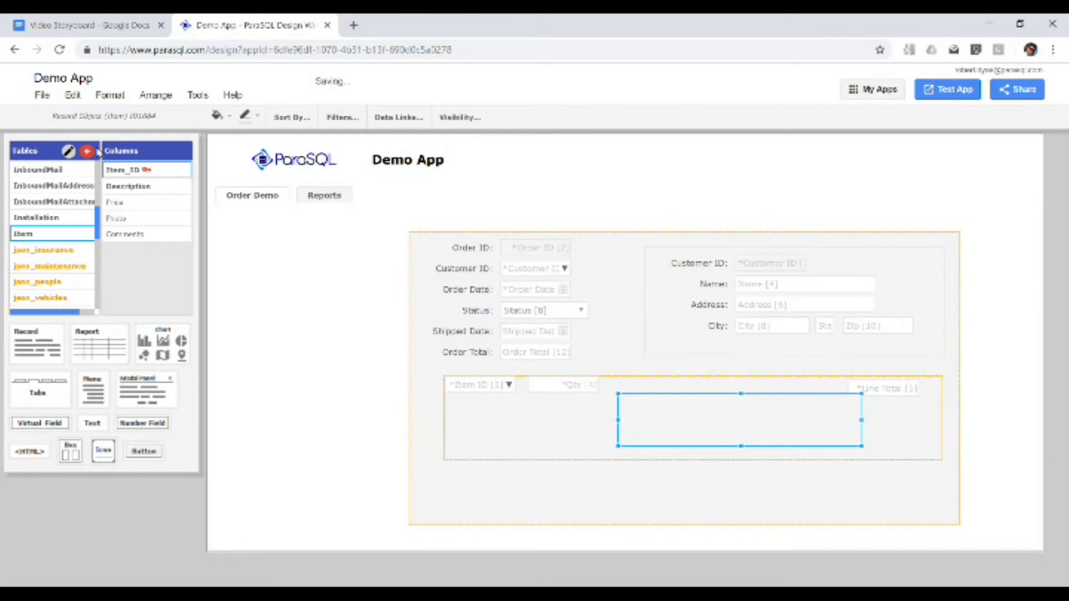
- Add the Description and Price columns to the Item record and fit it between Qty and Line Total
click(120, 186)
drag(154, 434, 692, 401)
click(123, 202)
drag(160, 433, 763, 422)
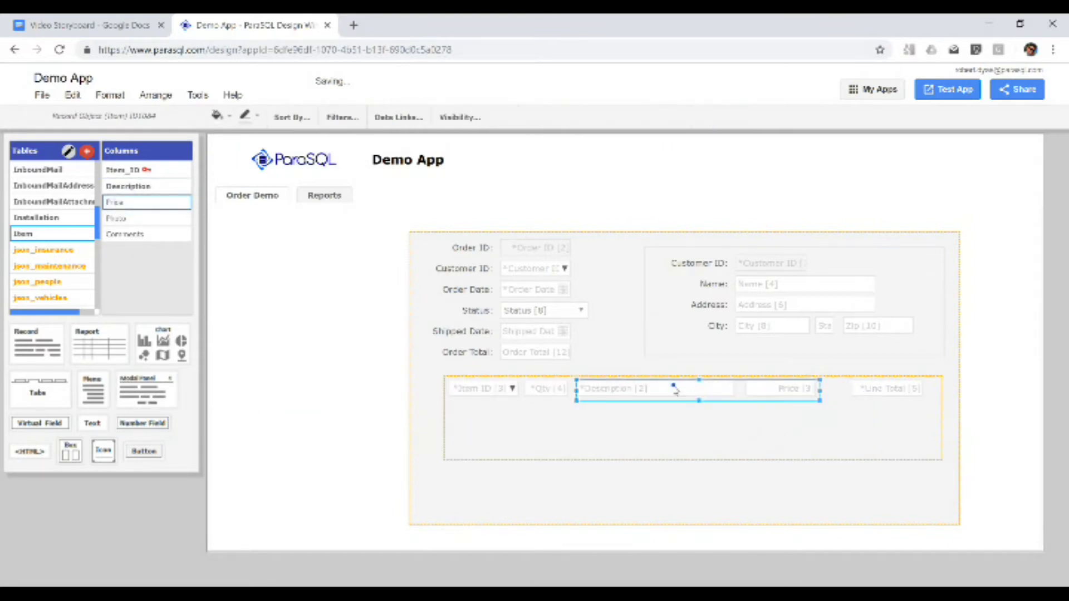
- Make the Item record's Description and Price fields read-only
click(676, 389)
click(572, 118)
click(345, 412)
click(482, 455)
click(785, 390)
click(612, 117)
click(348, 412)
click(474, 453)
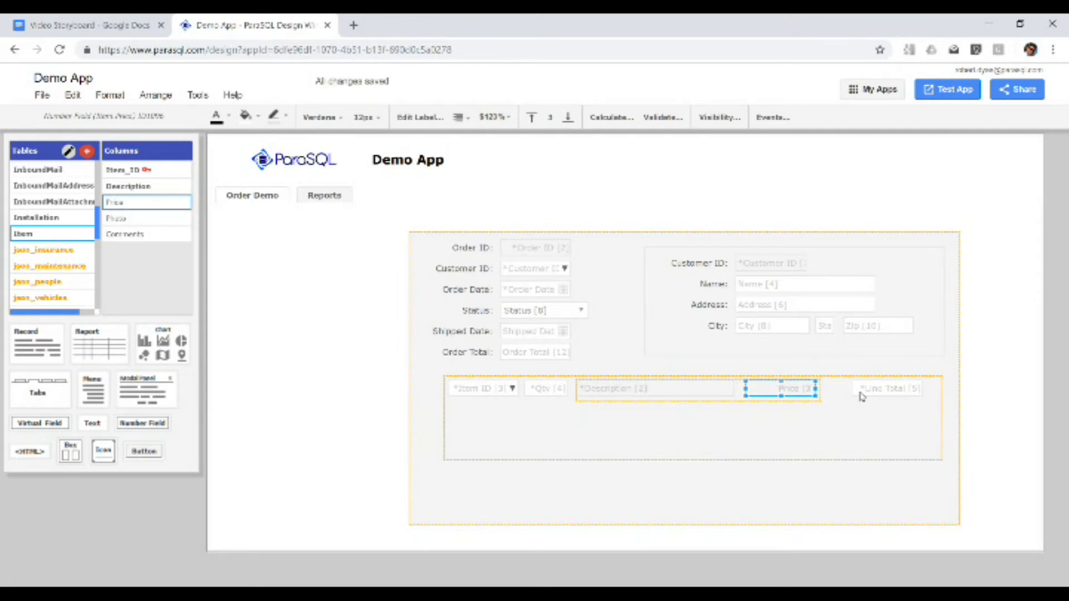
- Make the Line Total field of the Order_Line record a read-only calculated field
click(861, 393)
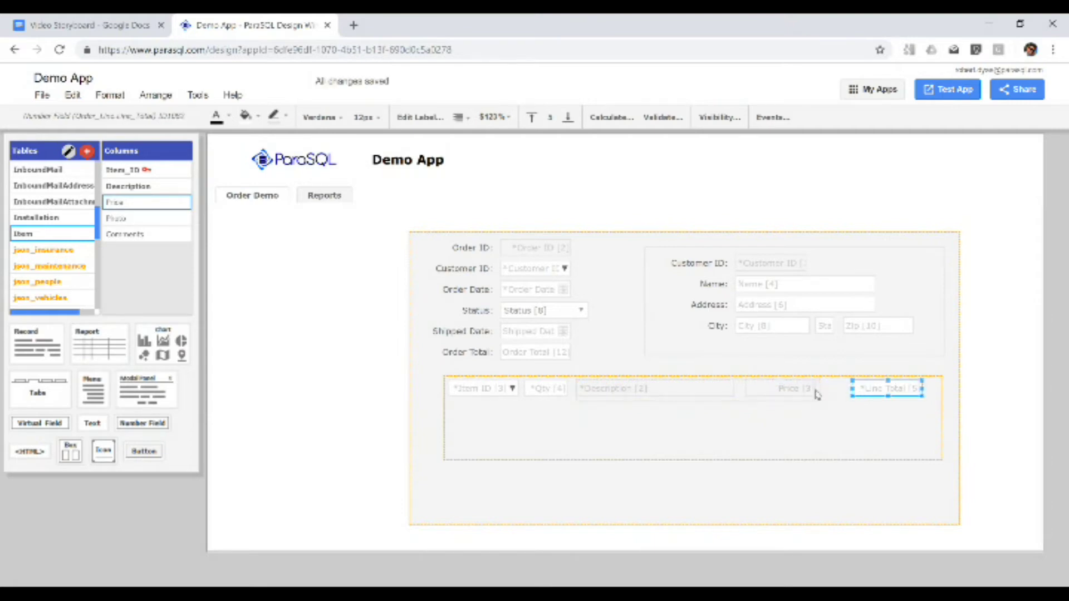
click(791, 391)
click(534, 388)
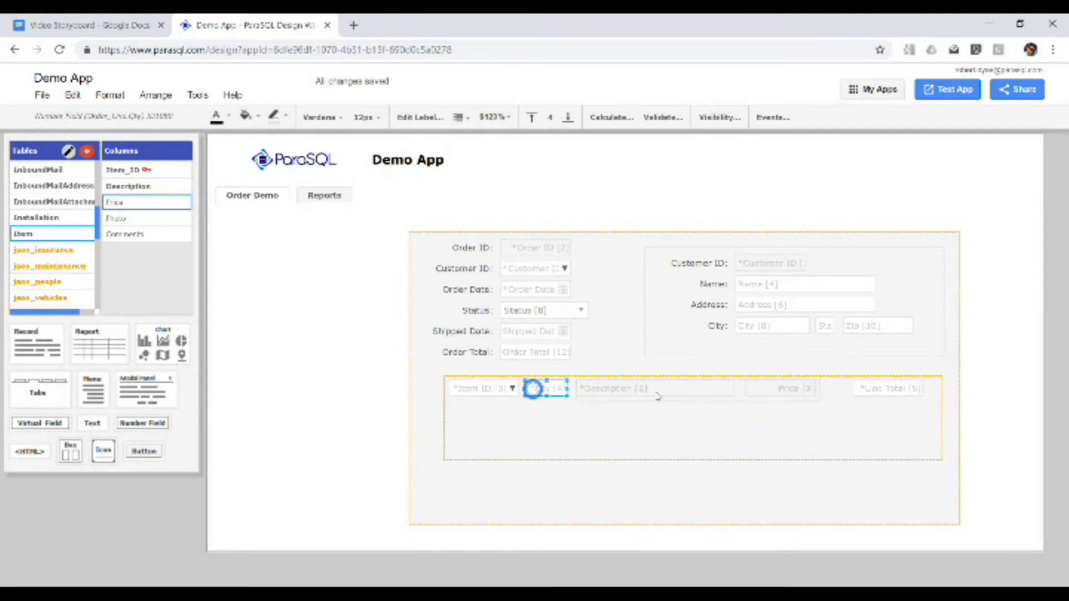
click(914, 399)
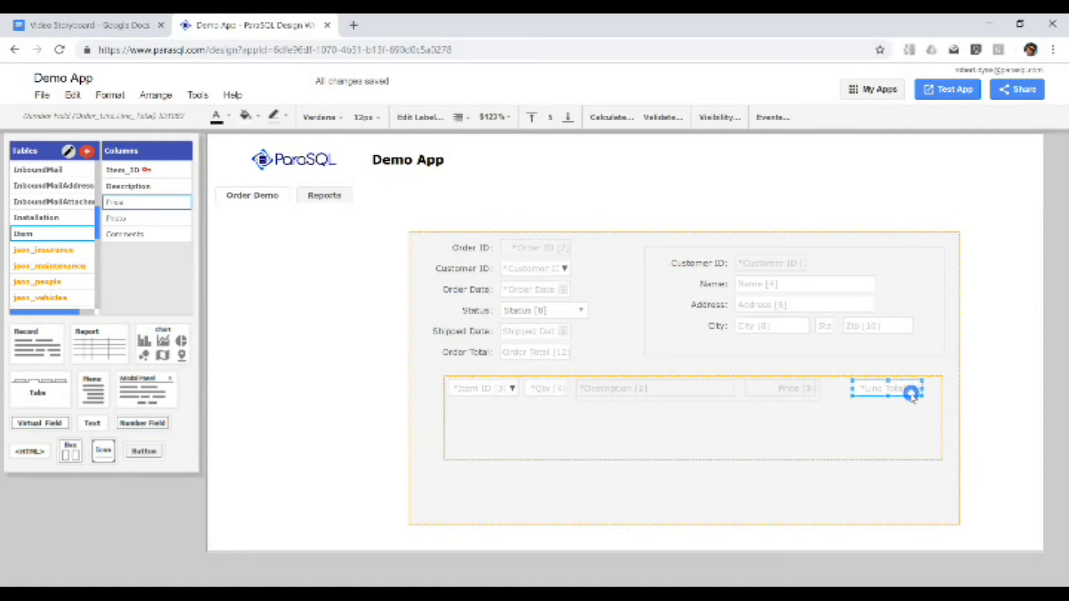
click(610, 119)
click(378, 225)
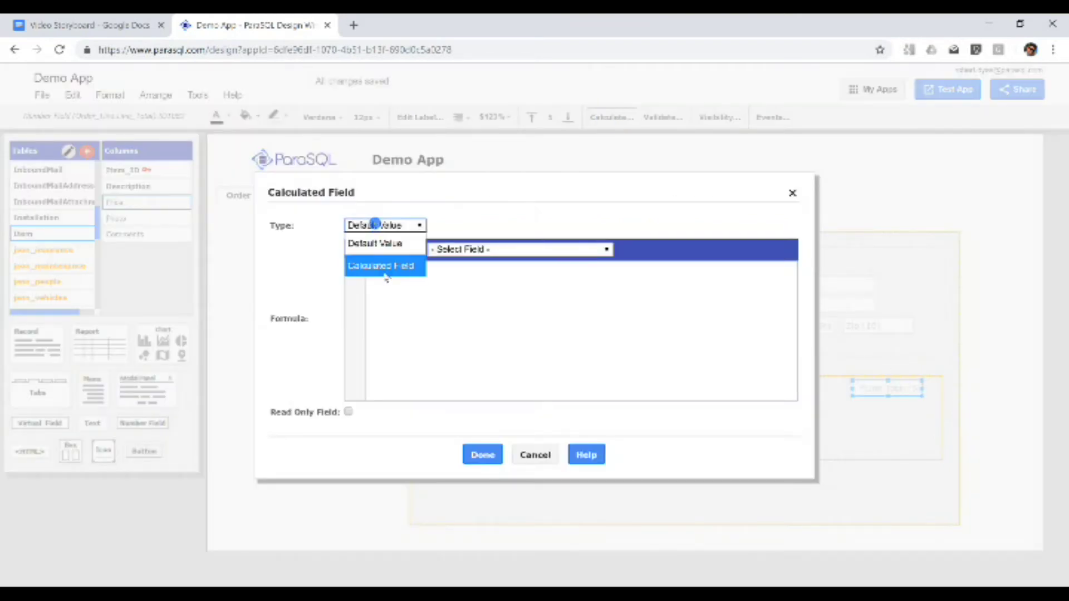
click(384, 267)
click(349, 412)
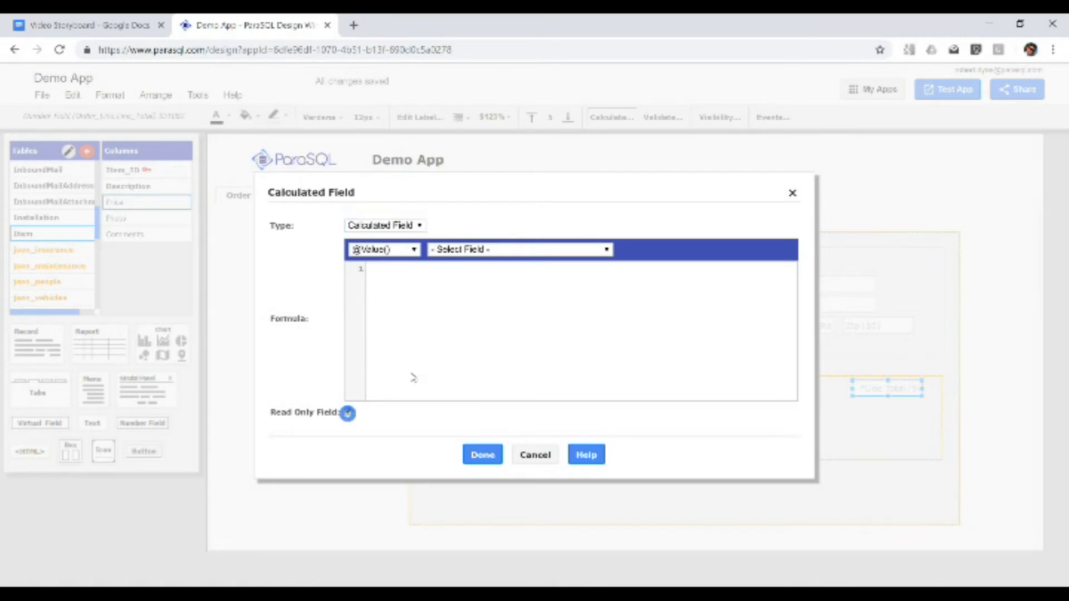
click(451, 250)
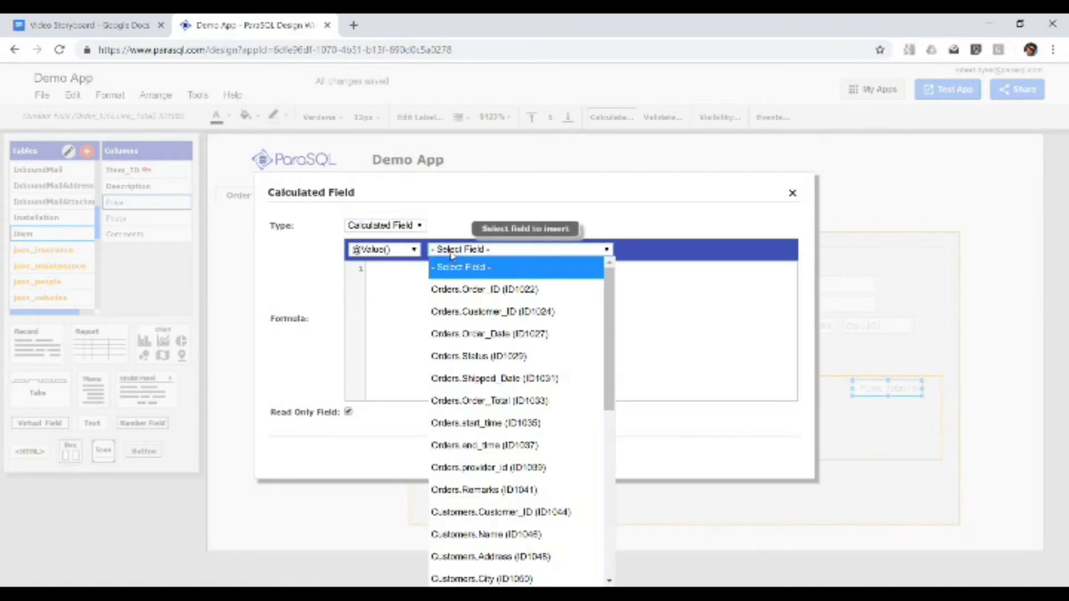
text(Order_Line.Q)
click(510, 487)
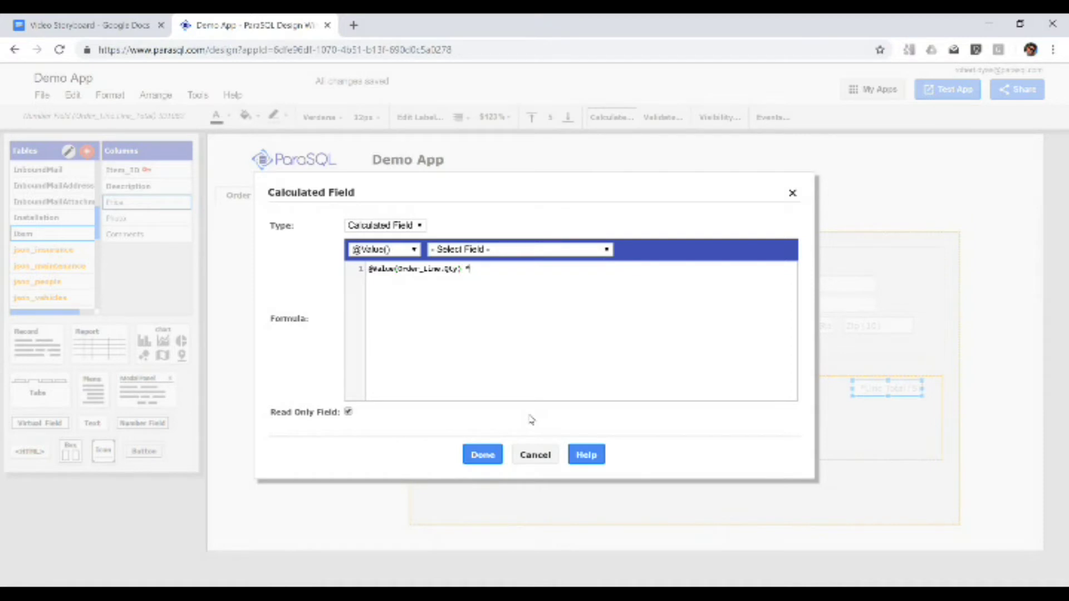
click(391, 250)
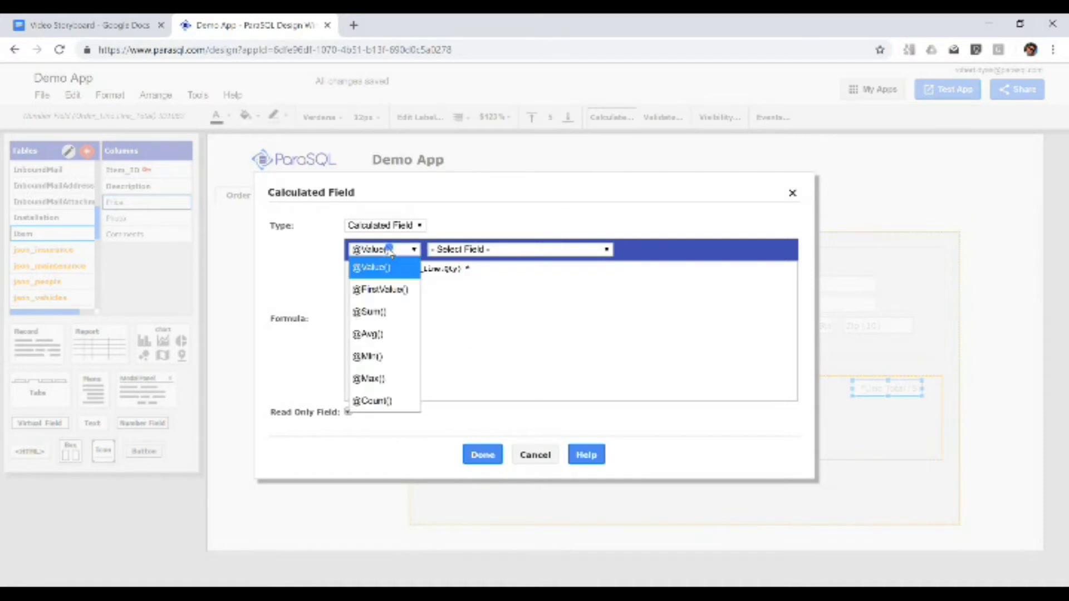
click(388, 288)
click(465, 251)
key(Down)
key(Down)
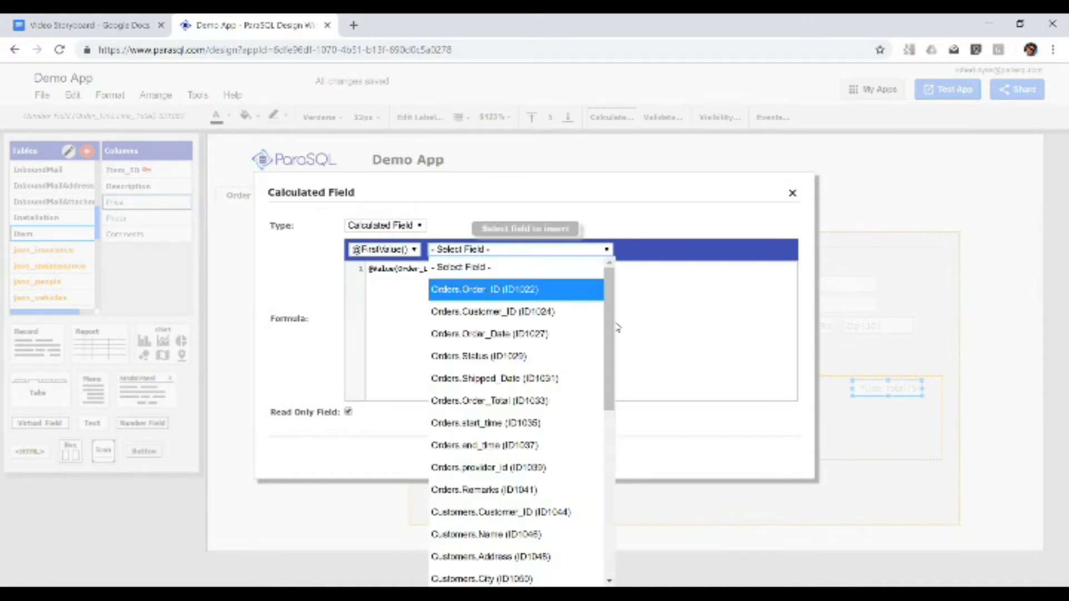
text(Item.D)
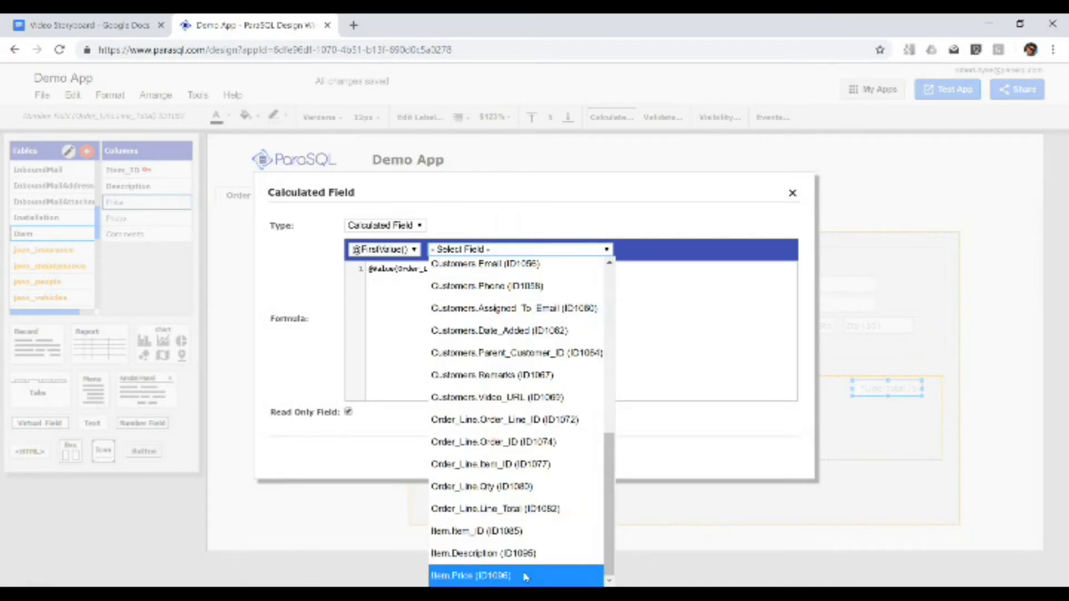
click(525, 577)
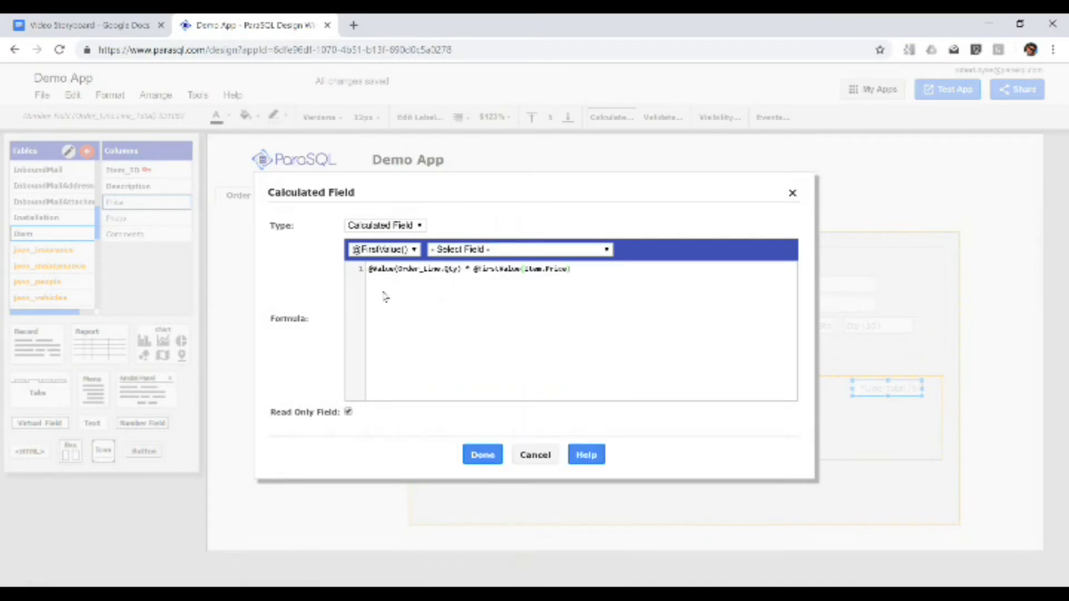
click(482, 454)
- Shift the Order_Line record slightly down and move the Order Total field and its label beneath it
drag(731, 443, 713, 446)
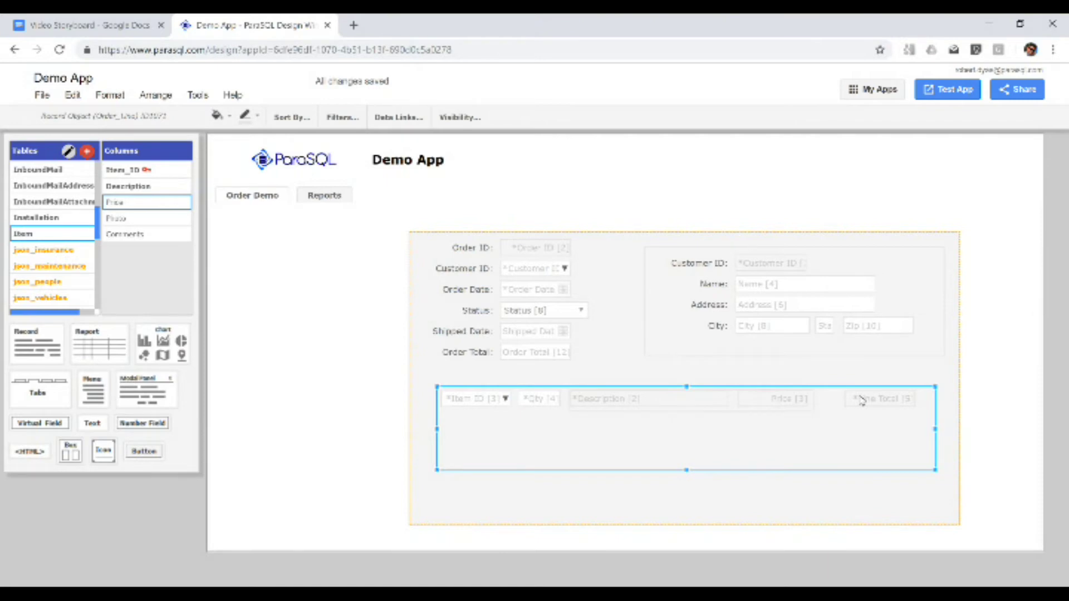
click(472, 354)
drag(537, 350, 892, 479)
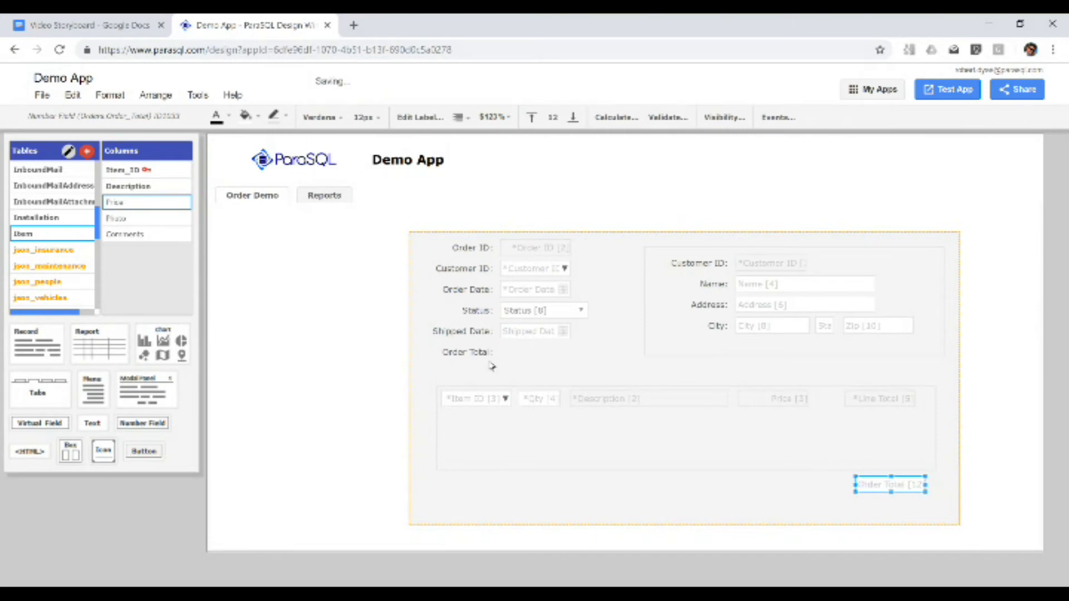
click(458, 353)
drag(458, 353, 808, 484)
click(863, 484)
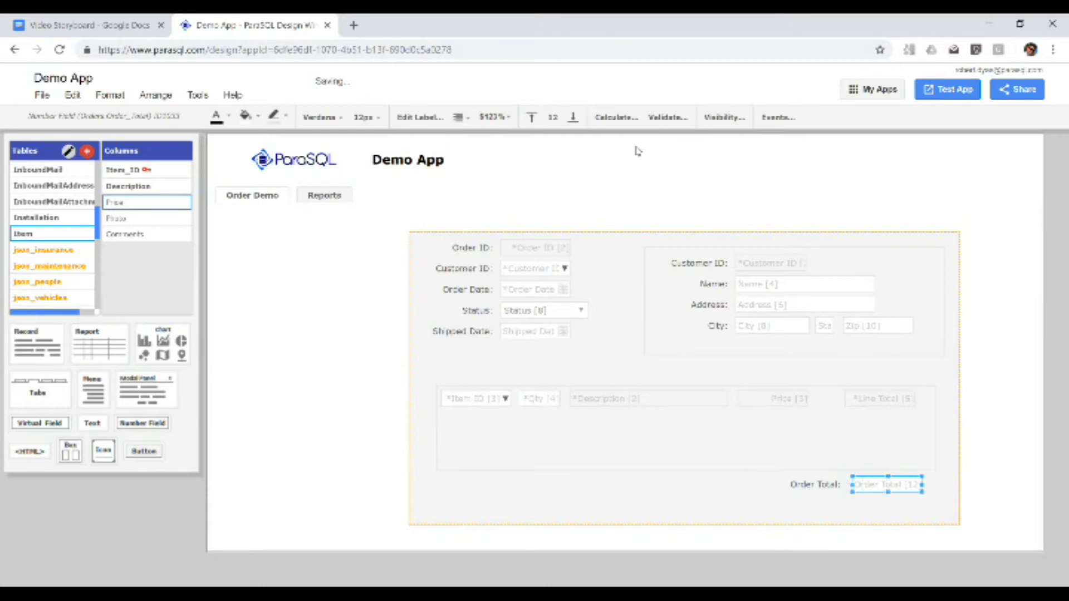
click(615, 117)
click(402, 225)
click(395, 271)
click(348, 412)
click(389, 248)
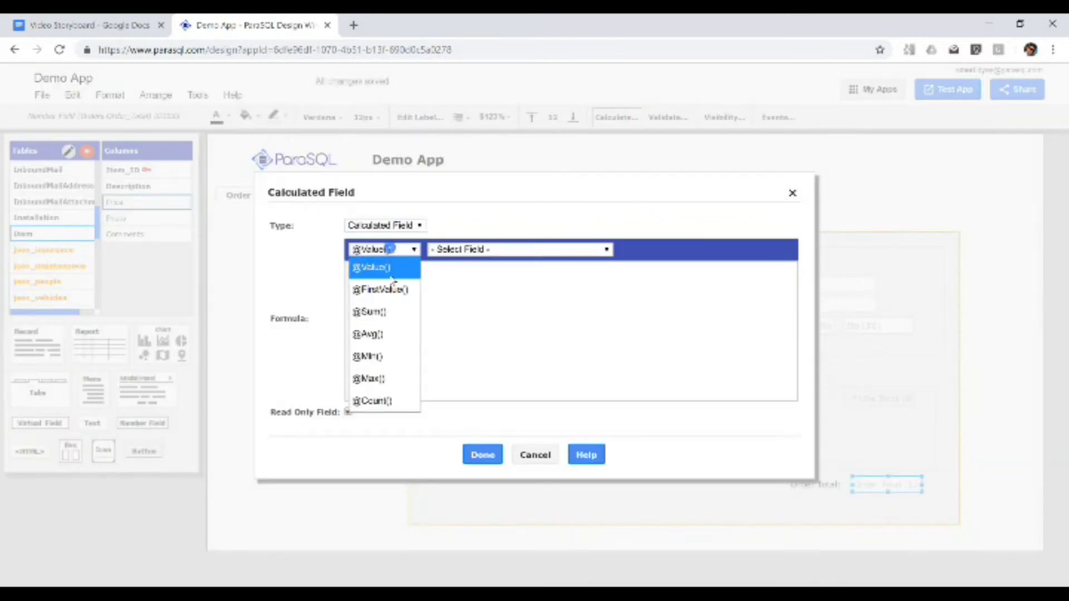
click(382, 311)
click(457, 249)
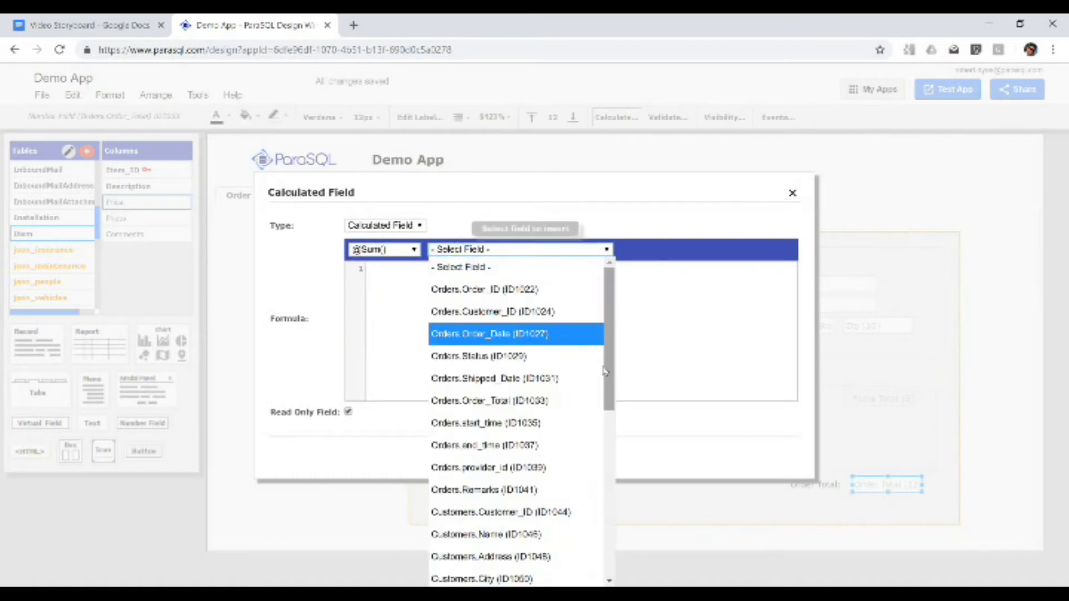
scroll(557, 390, down, 7)
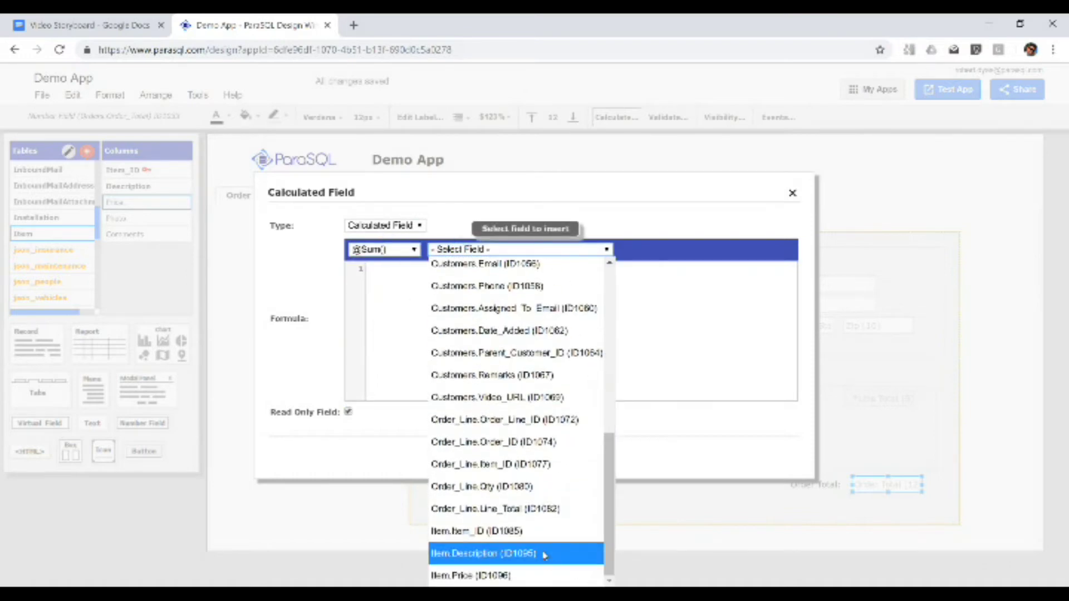
click(518, 508)
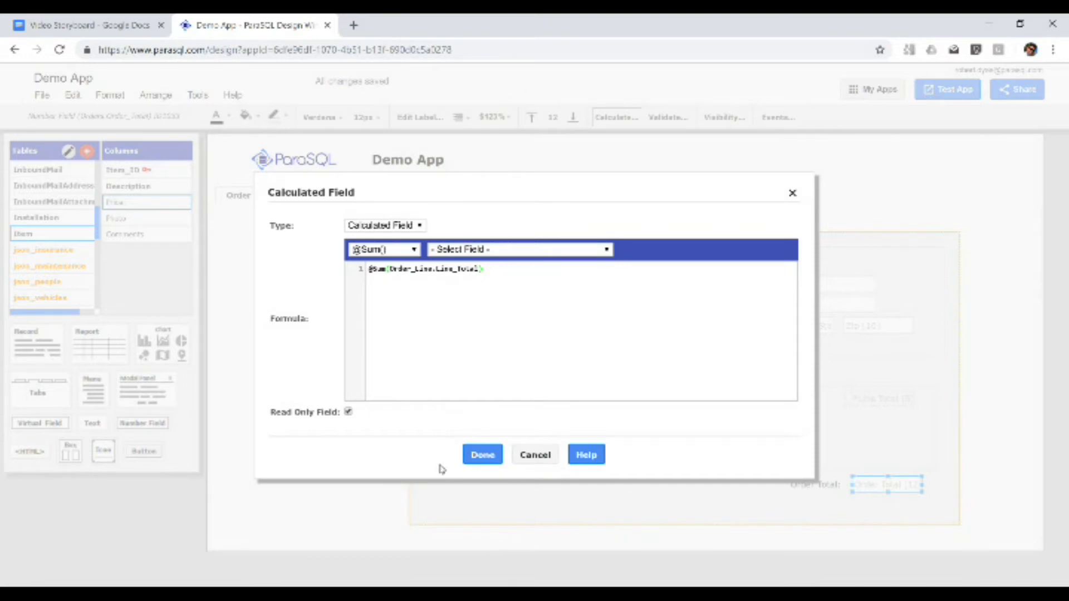
click(482, 455)
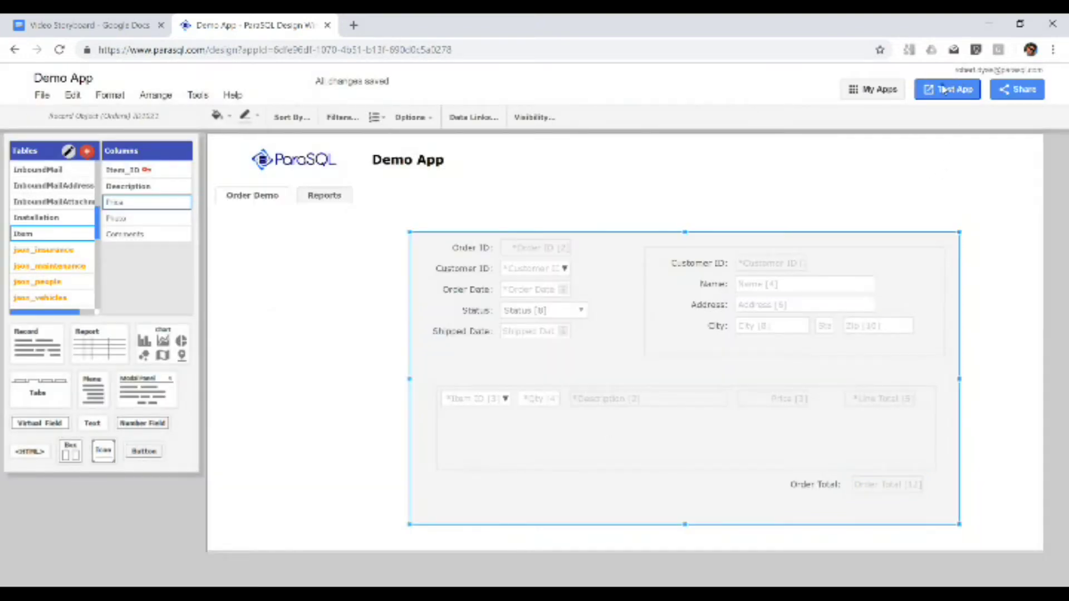
- Test the app and set the quantity of the first order's Amazon Dream line to 10
click(943, 89)
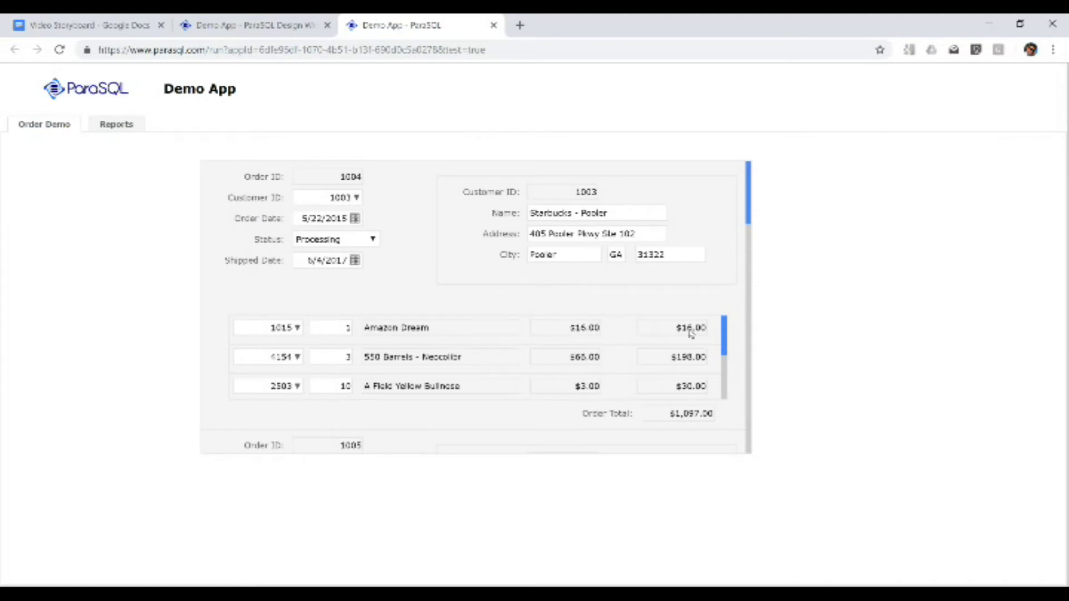
click(346, 329)
click(694, 338)
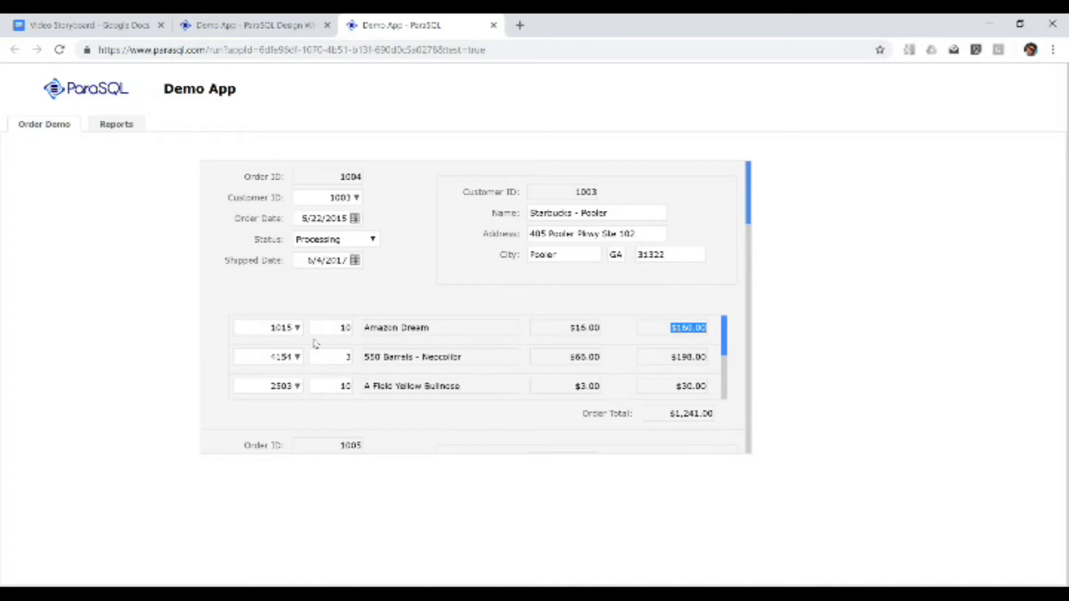
- Change the first order line's item to Absolute Cream, check the totals and close the test page
click(296, 328)
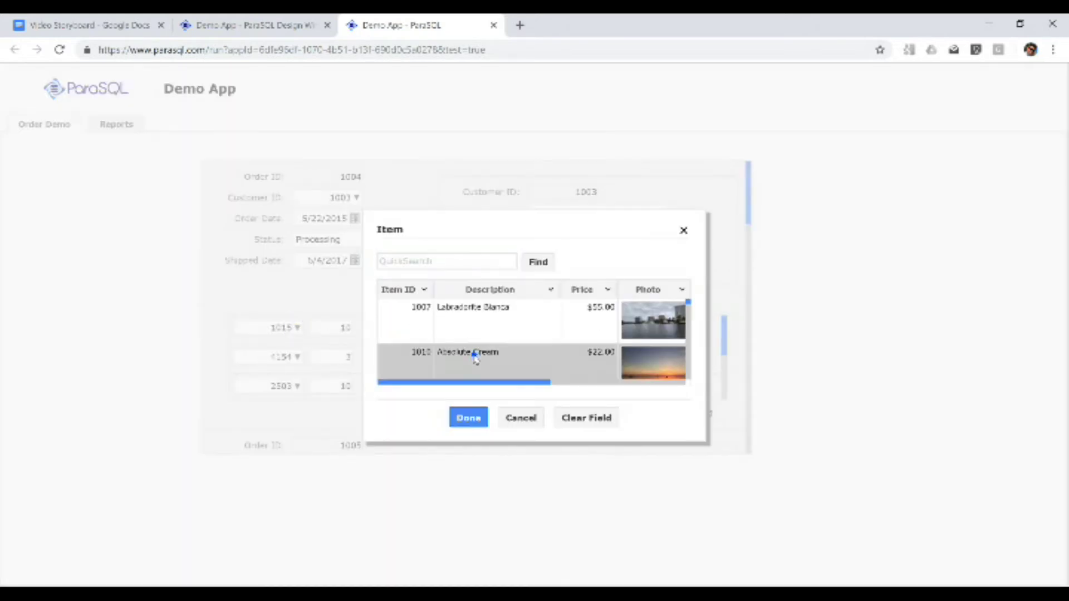
double_click(474, 357)
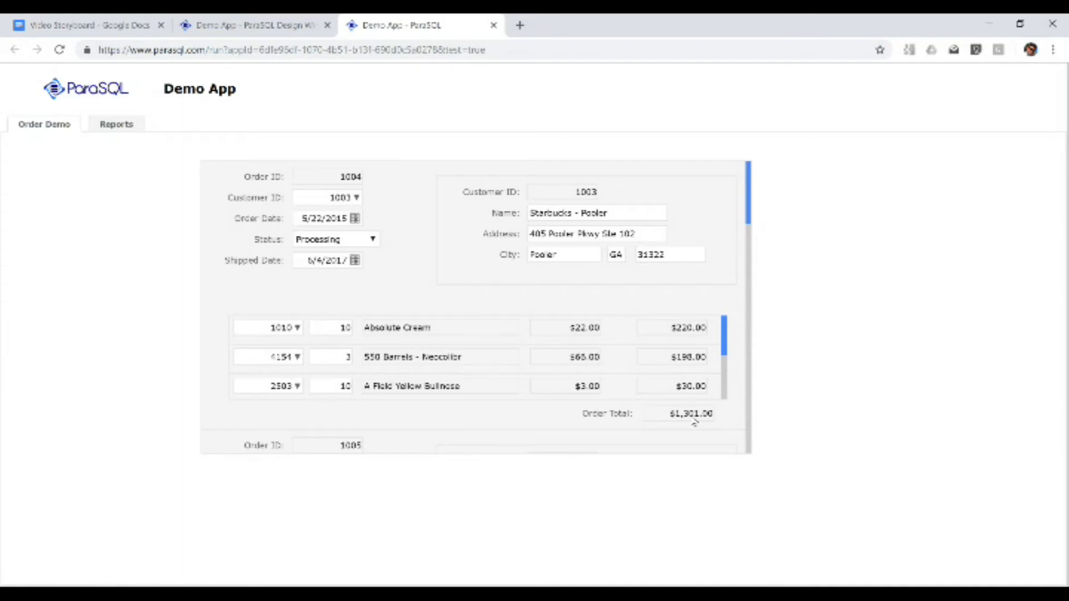
key(ctrl+w)
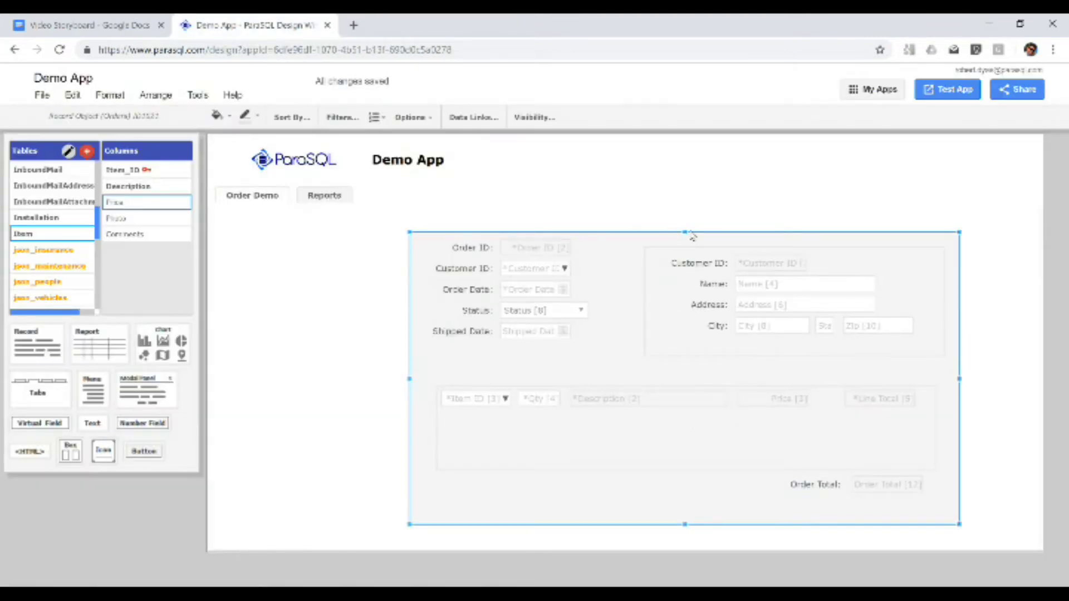
- Place a text object directly above the Orders record and stretch it to the record's full width
click(275, 417)
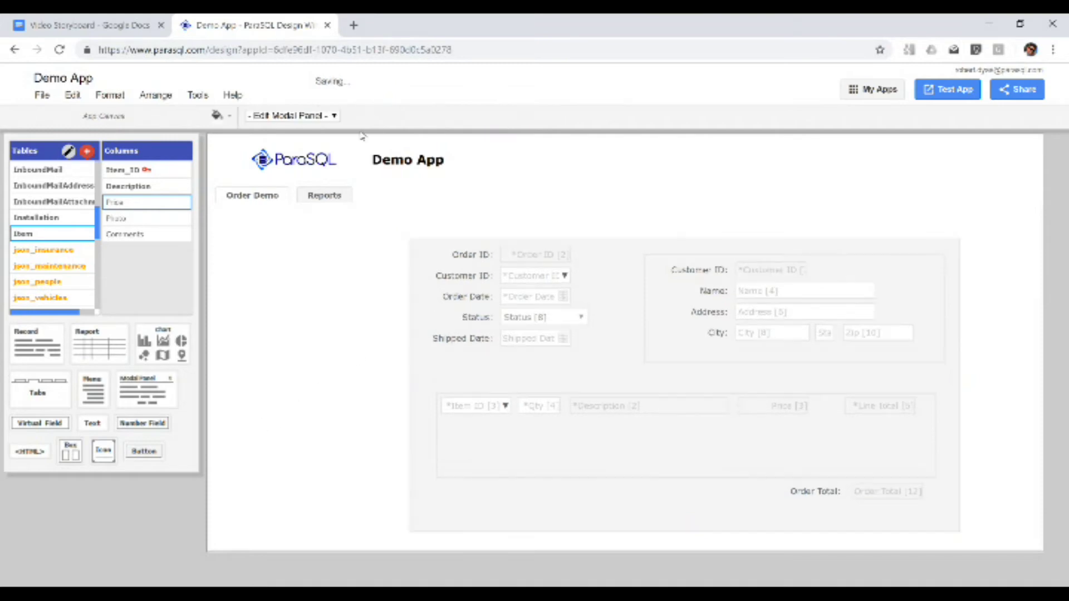
click(93, 422)
click(434, 207)
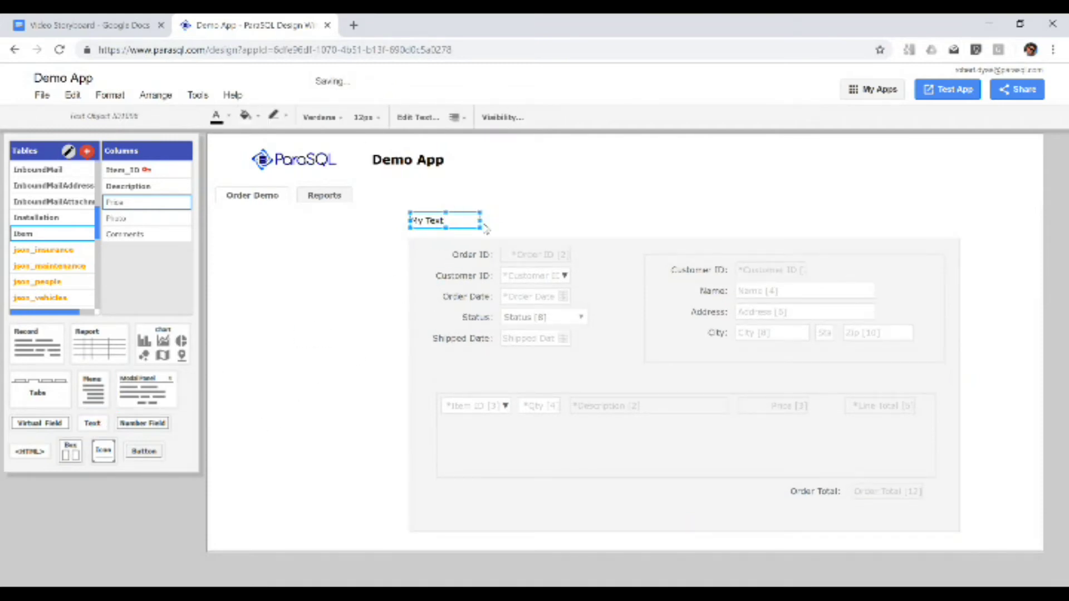
drag(480, 222, 957, 222)
drag(684, 229, 684, 238)
- Centre the header text and set its font size to 18 px
click(453, 118)
click(474, 153)
click(374, 115)
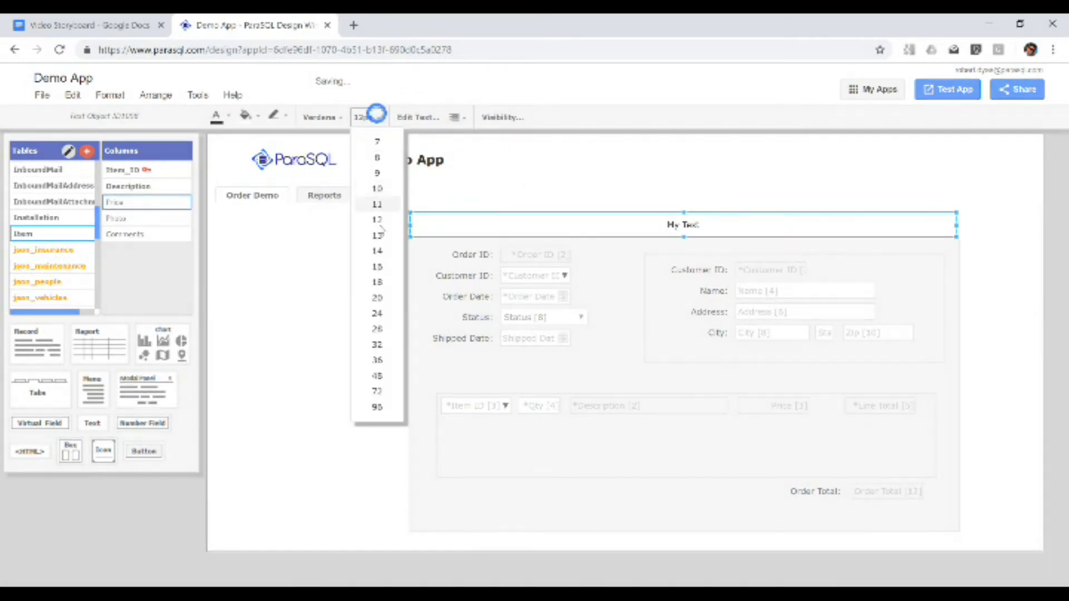
click(373, 283)
- Give the header a dark blue fill with white lettering and change its text to "Order Detail"
click(252, 115)
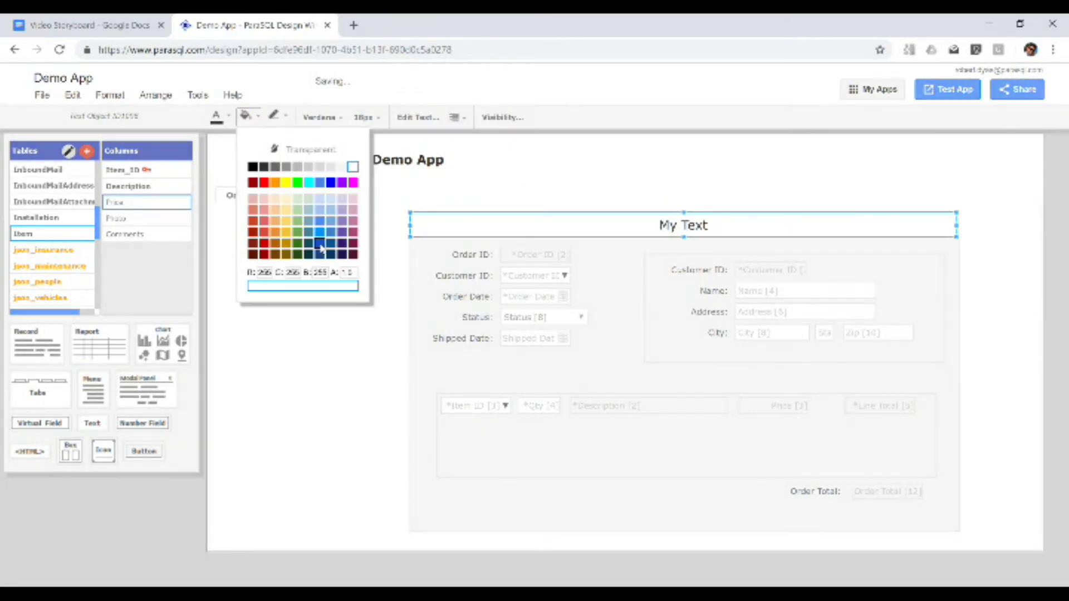
click(319, 245)
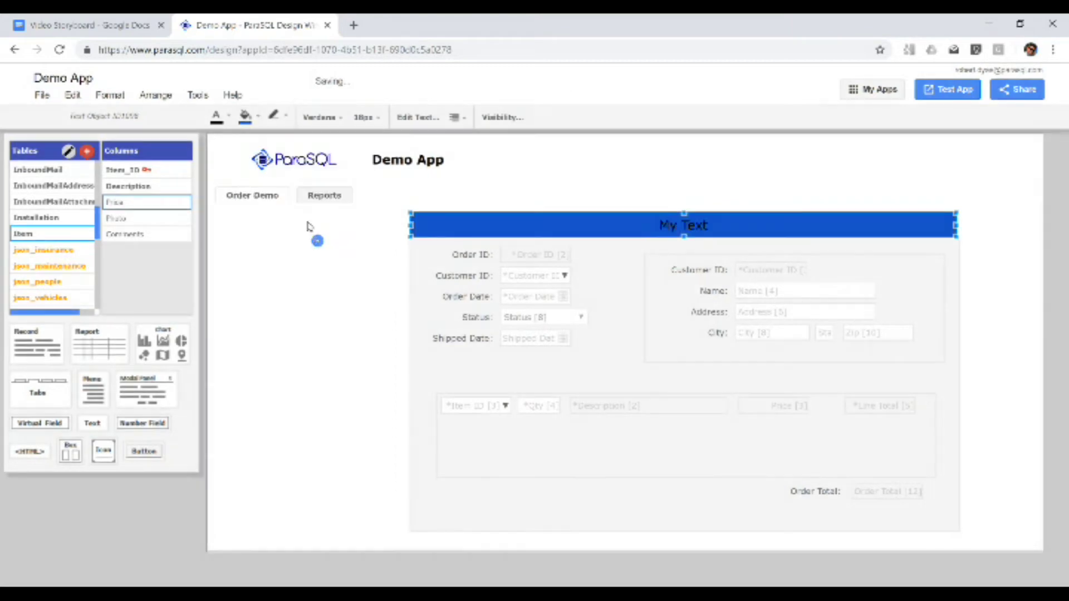
click(216, 115)
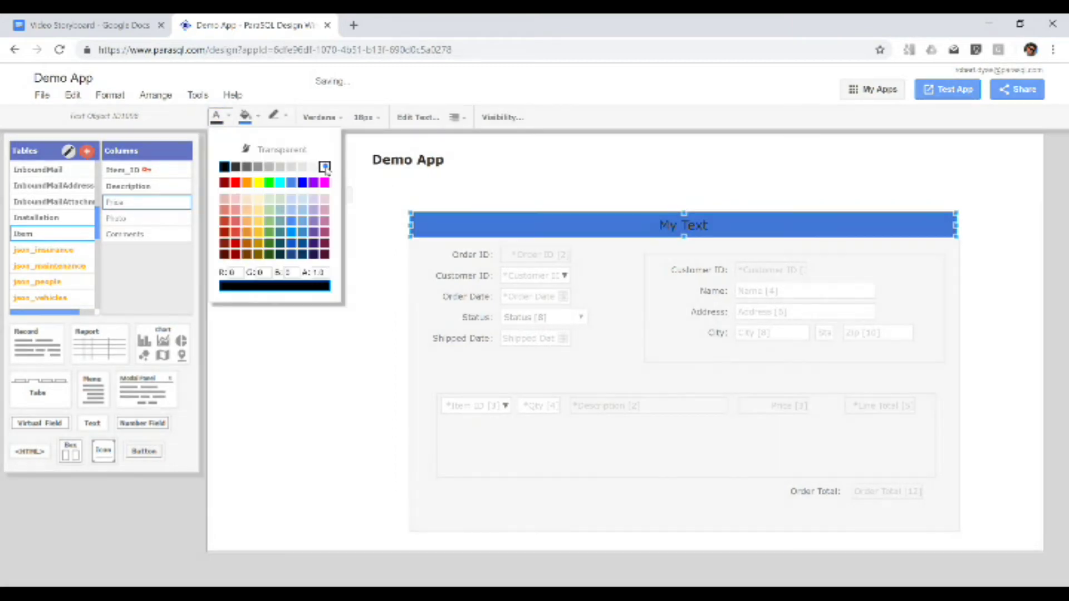
click(326, 167)
double_click(693, 227)
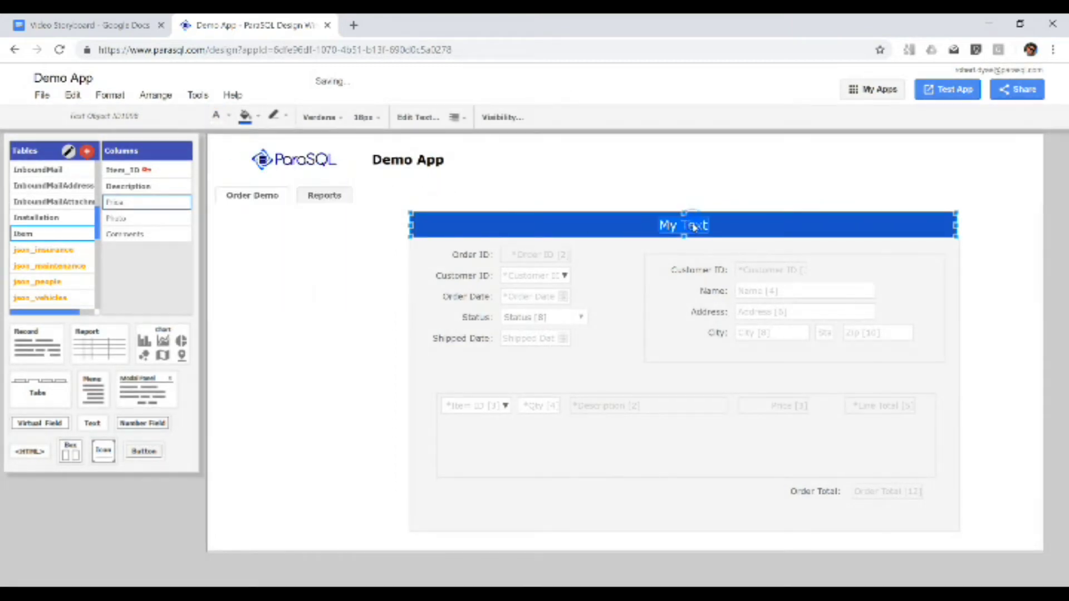
text(Order Detail)
- Place a button at the left end of the blue header and label it "Add"
drag(143, 451, 426, 227)
double_click(427, 227)
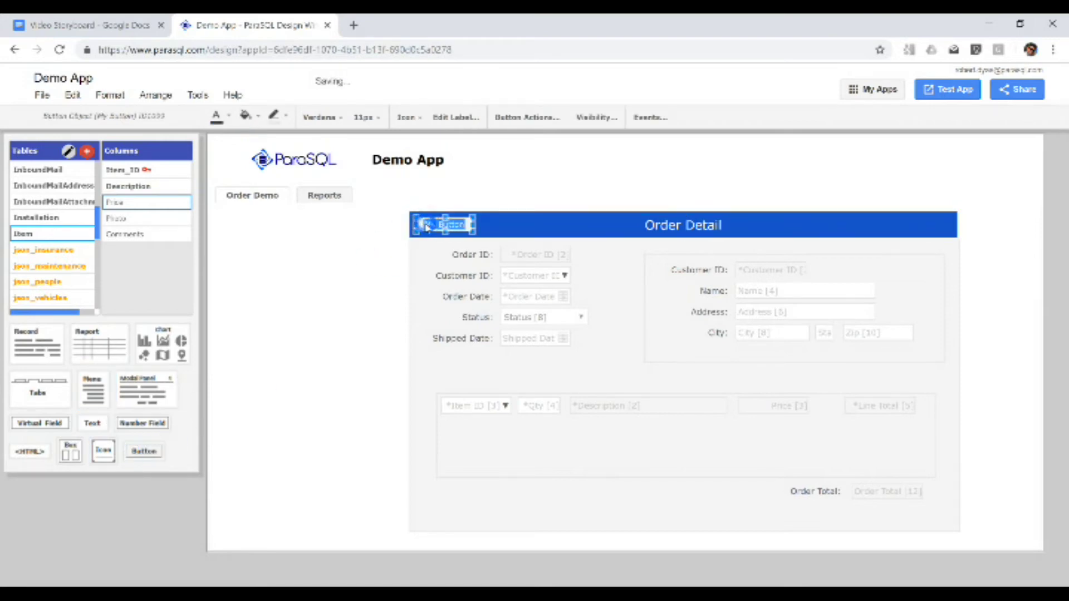
text(Send)
key(BackSpace)
key(BackSpace)
key(BackSpace)
text(dd)
key(Return)
- Shorten the blue header's text to "Order"
double_click(702, 228)
key(BackSpace)
key(BackSpace)
key(BackSpace)
key(BackSpace)
key(BackSpace)
key(BackSpace)
key(BackSpace)
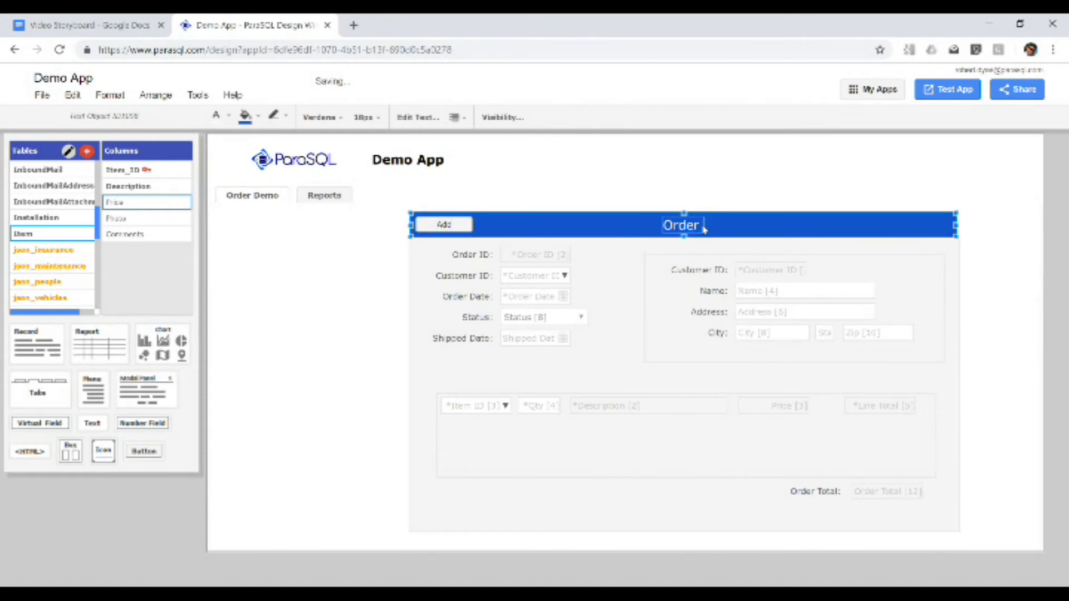
click(518, 230)
- Give the Add button in the blue Order header a circled plus icon
click(454, 226)
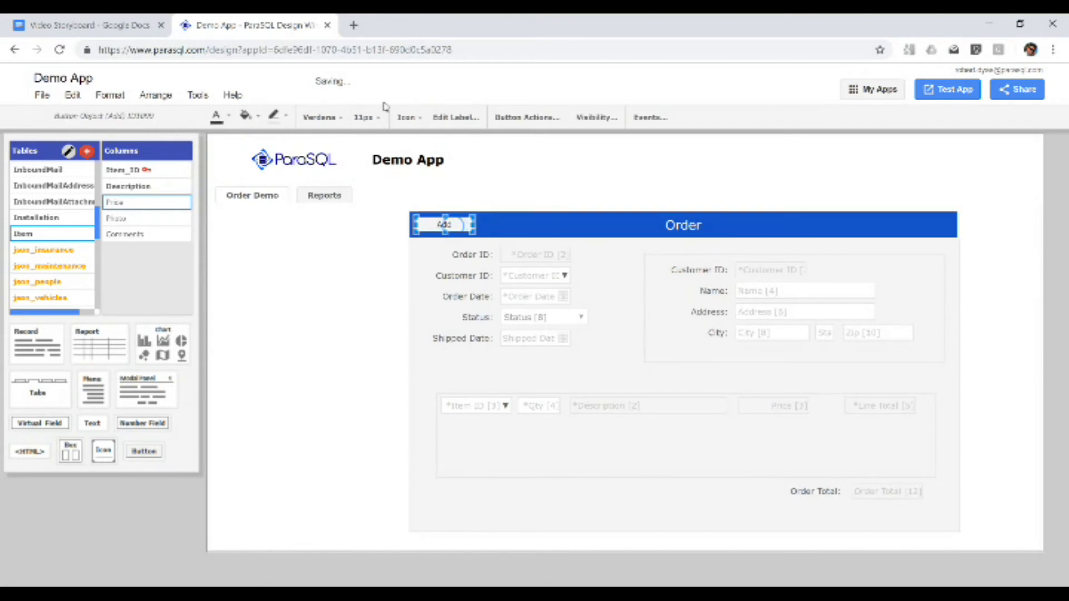
click(406, 117)
click(455, 187)
- Connect the header's Add button to the Orders record object with the Add Individual Record action
click(528, 117)
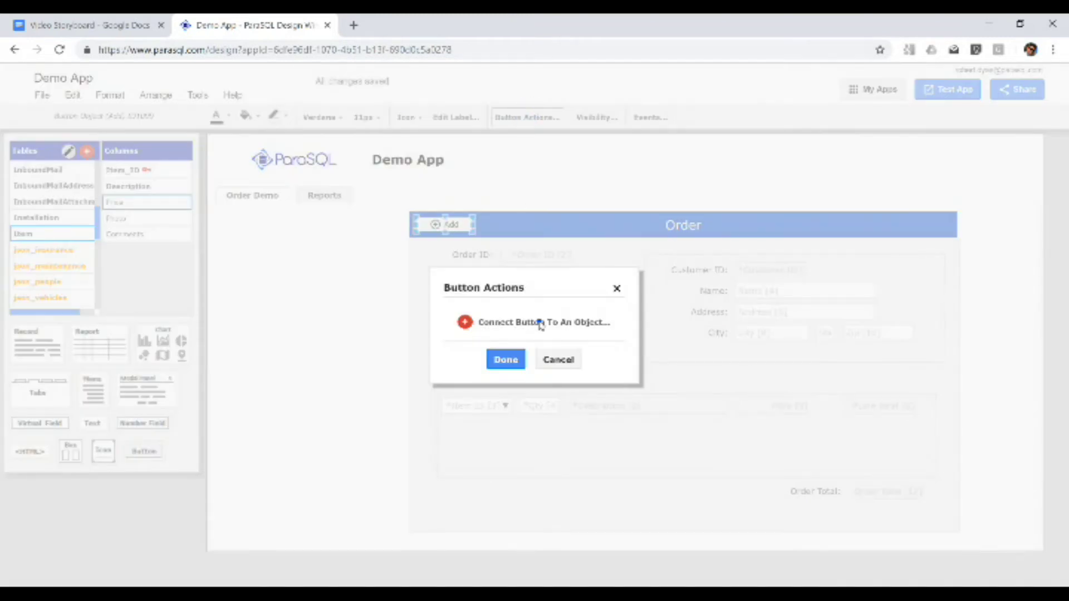
click(539, 322)
click(611, 260)
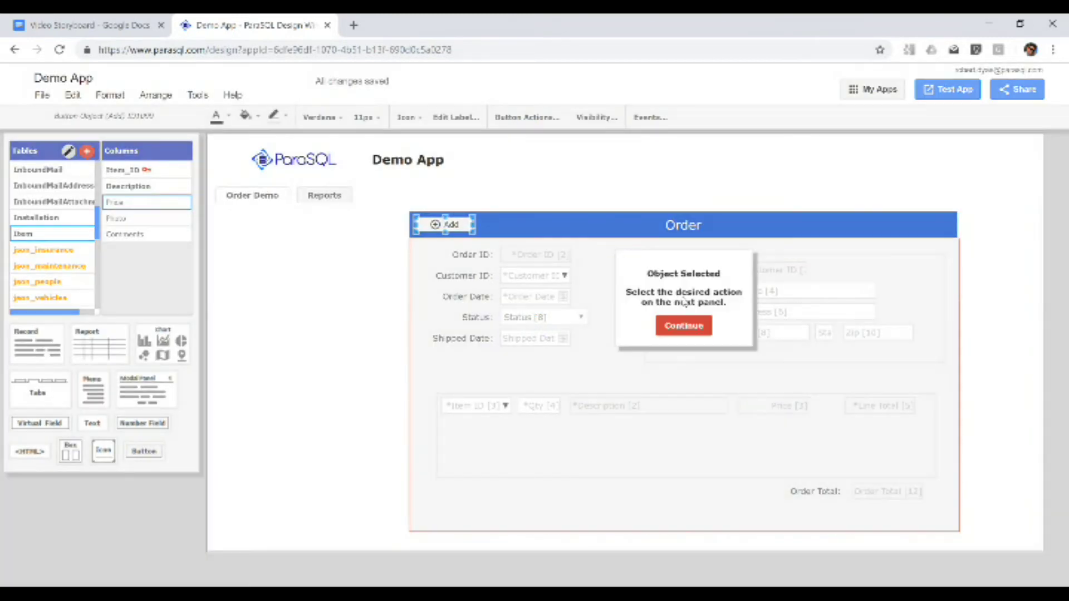
click(690, 324)
click(639, 308)
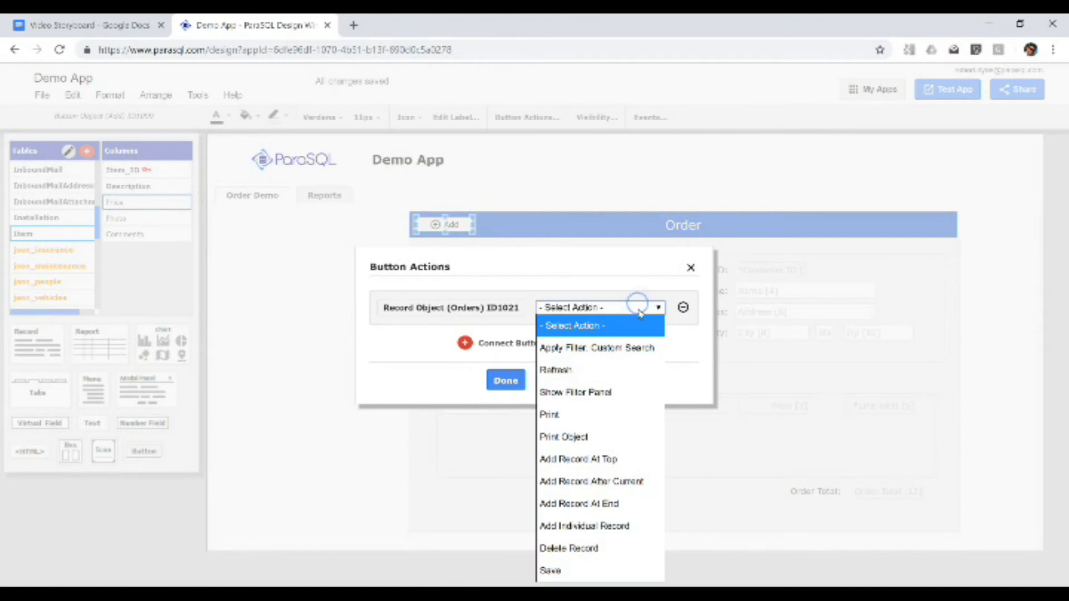
click(621, 526)
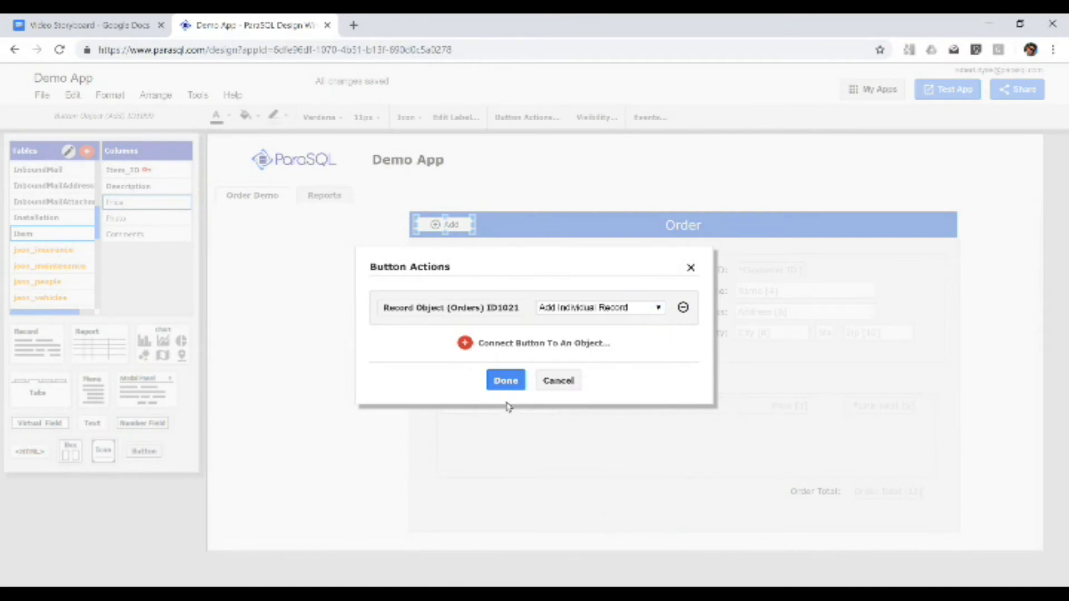
click(507, 380)
click(607, 313)
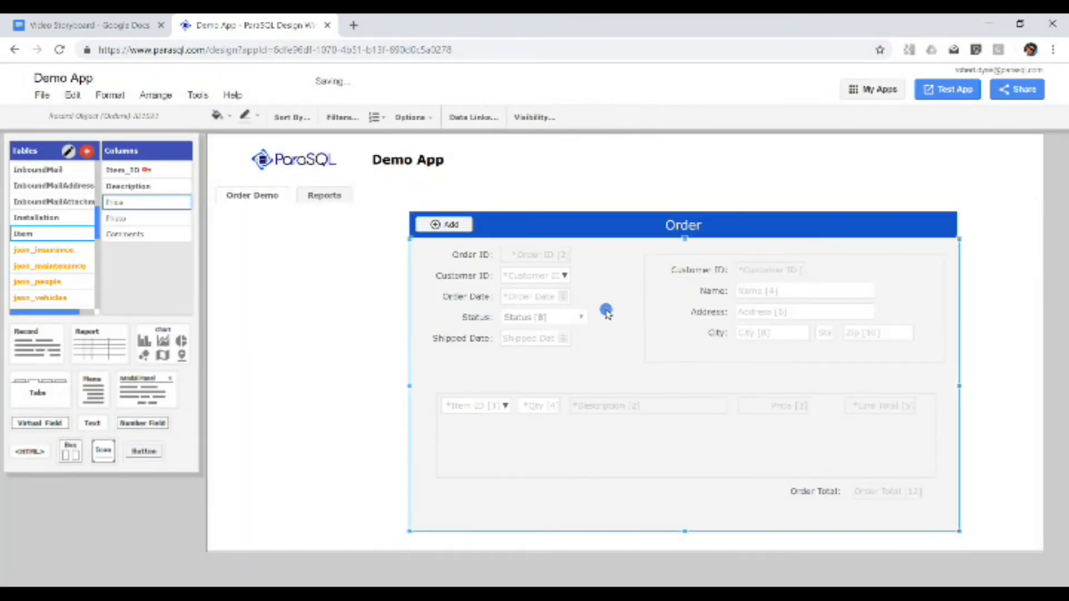
- Place a button at the right end of the Order header, label it "Save" and give it a disk icon
drag(144, 451, 913, 226)
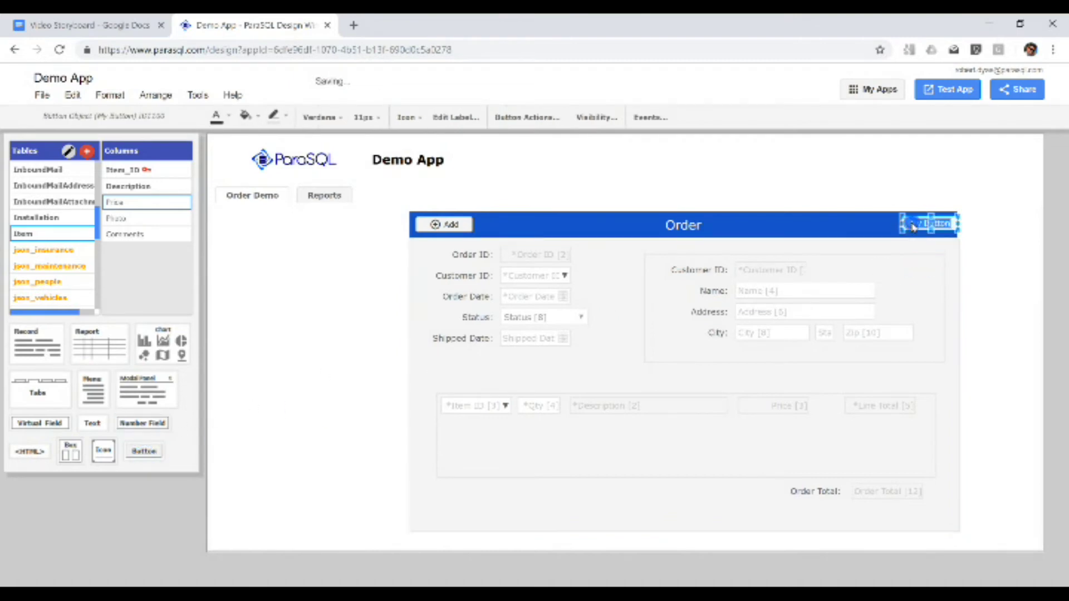
text(ave)
click(407, 118)
click(454, 209)
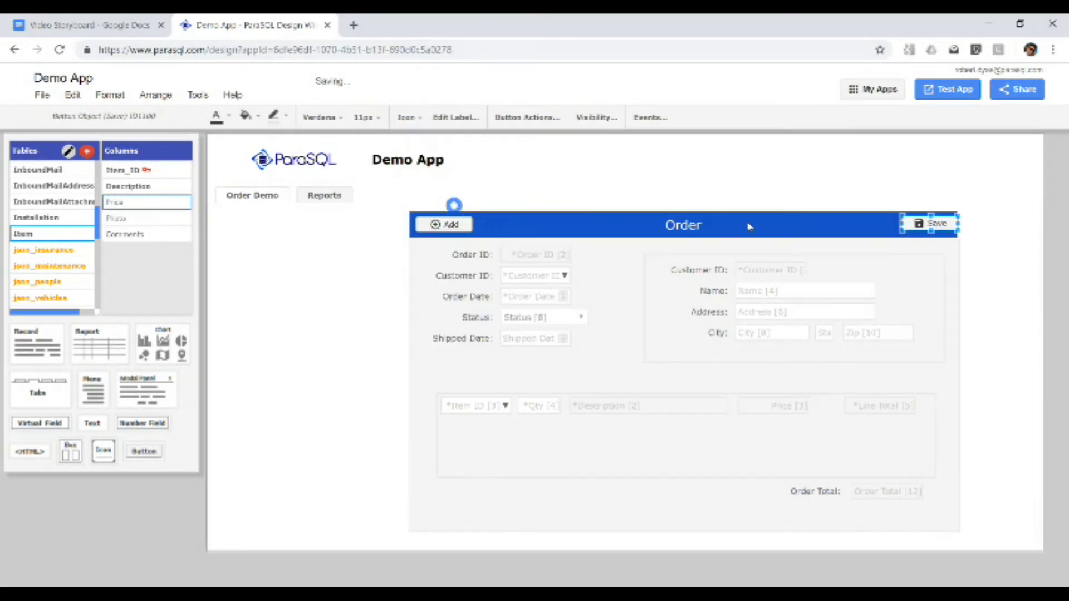
- Connect the Save button to the Orders record object with the Save action
click(521, 117)
click(531, 323)
click(613, 307)
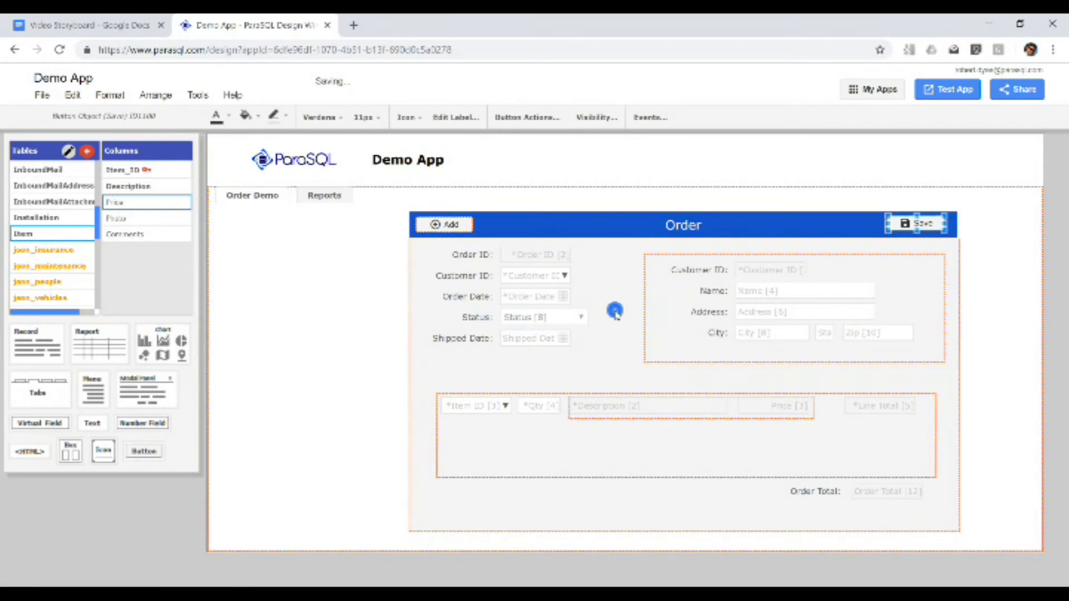
click(683, 323)
click(646, 307)
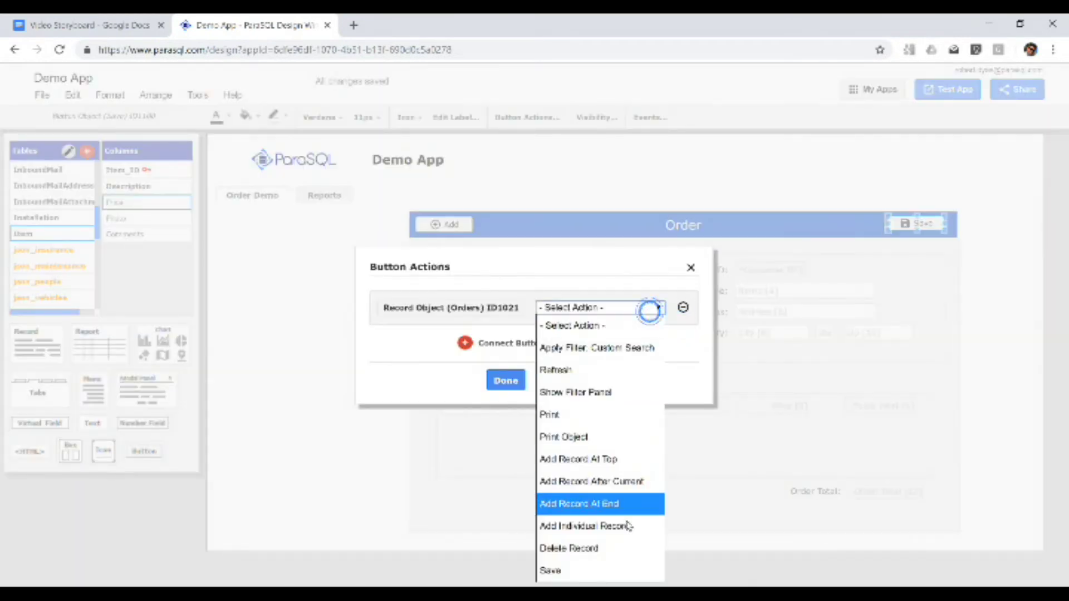
click(619, 566)
click(505, 381)
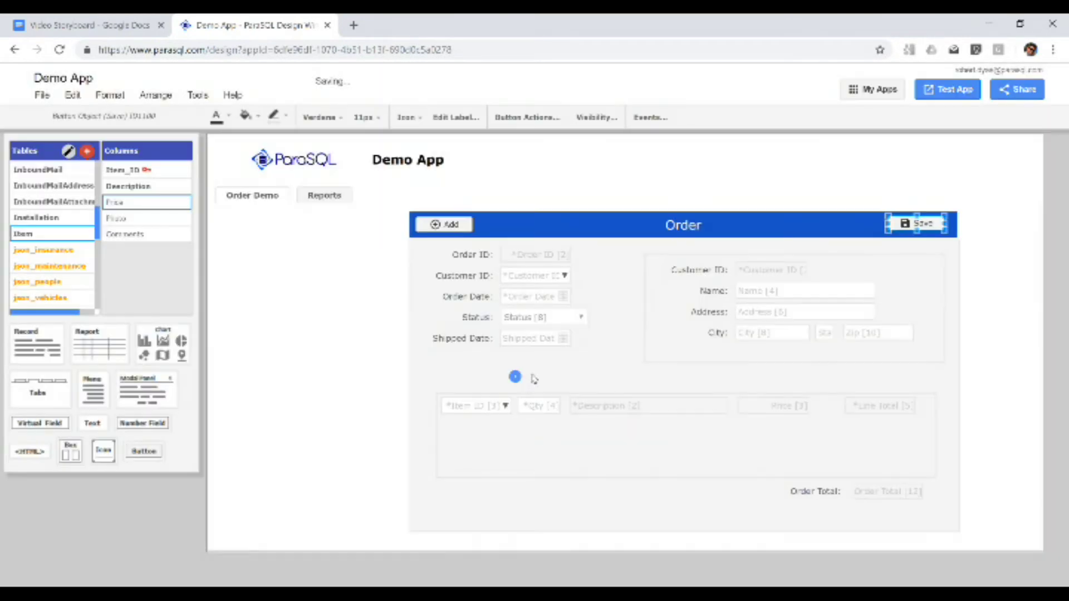
click(625, 333)
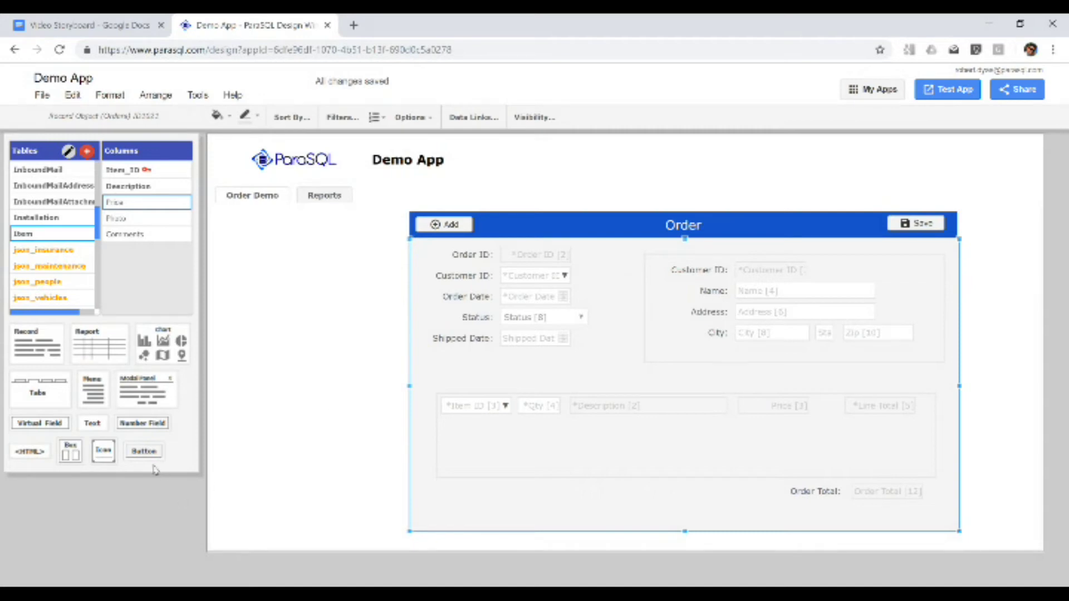
- Place a button labelled "Add" just above the order lines box and give it a circled plus icon
drag(143, 452, 455, 388)
double_click(456, 388)
text(Add)
key(Return)
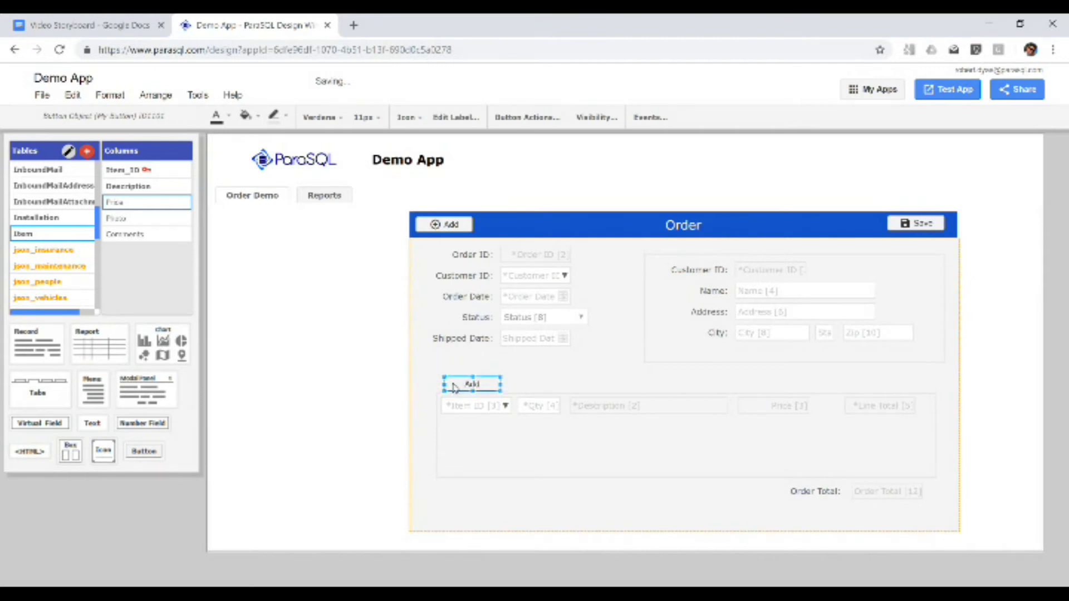
click(406, 117)
click(453, 191)
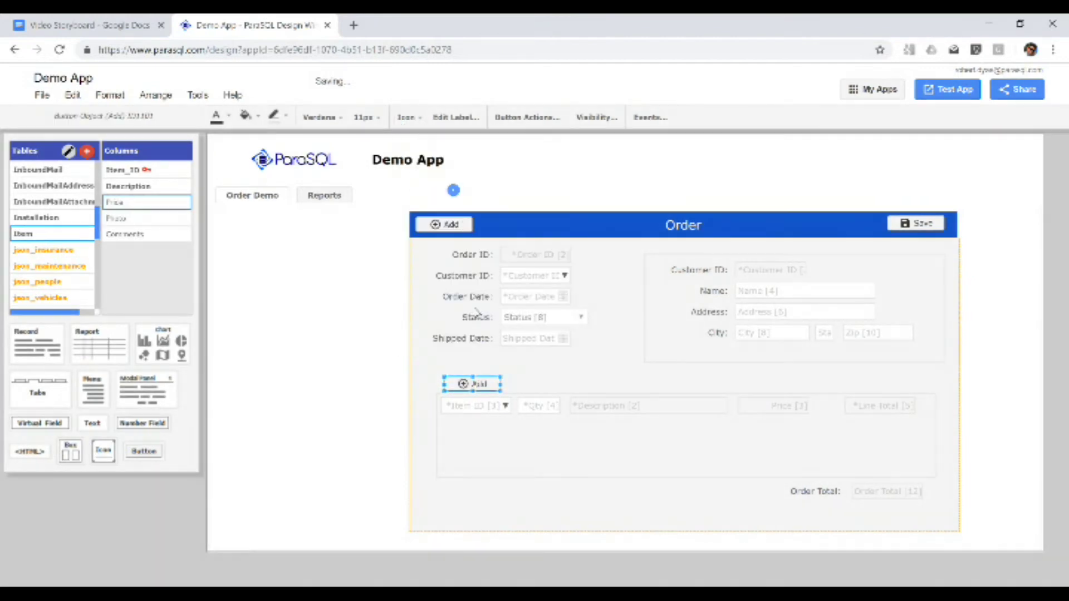
- Connect the order lines' Add button to the Order_Line record object with the Add Record At End action
click(527, 117)
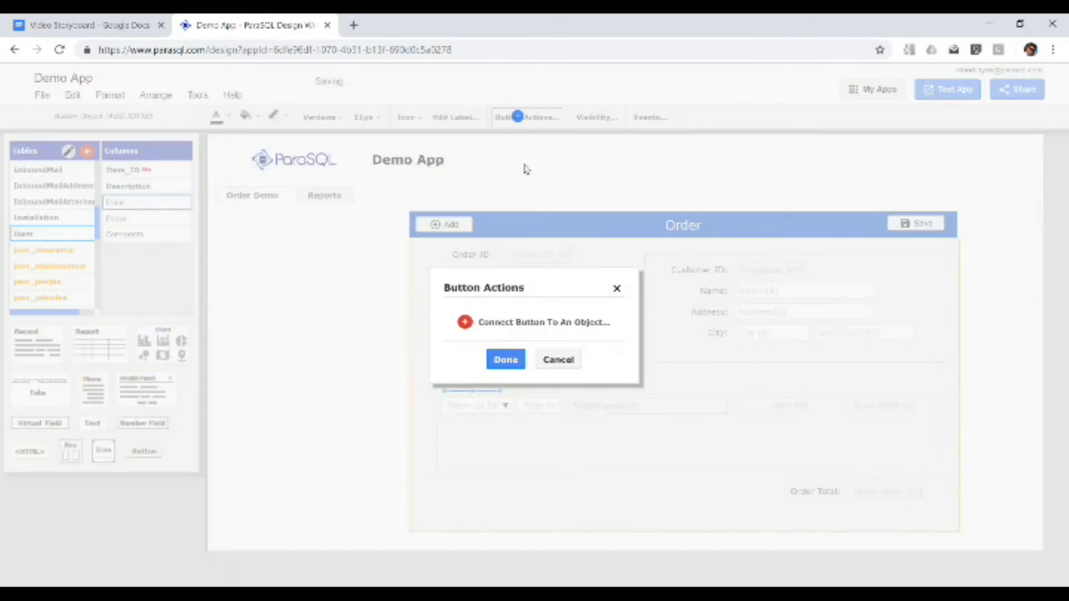
click(534, 318)
click(575, 432)
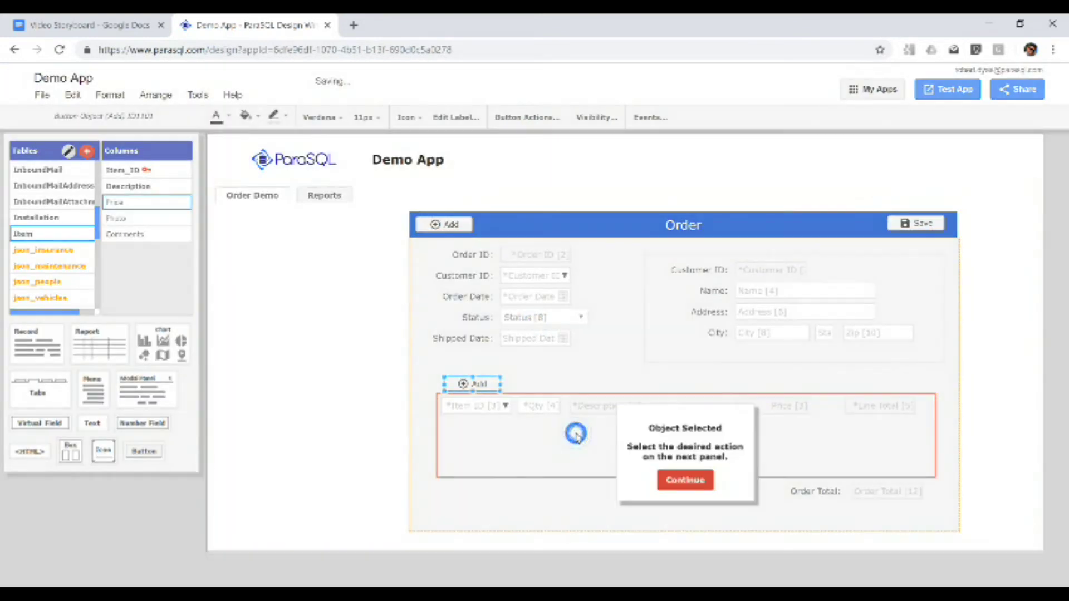
click(682, 478)
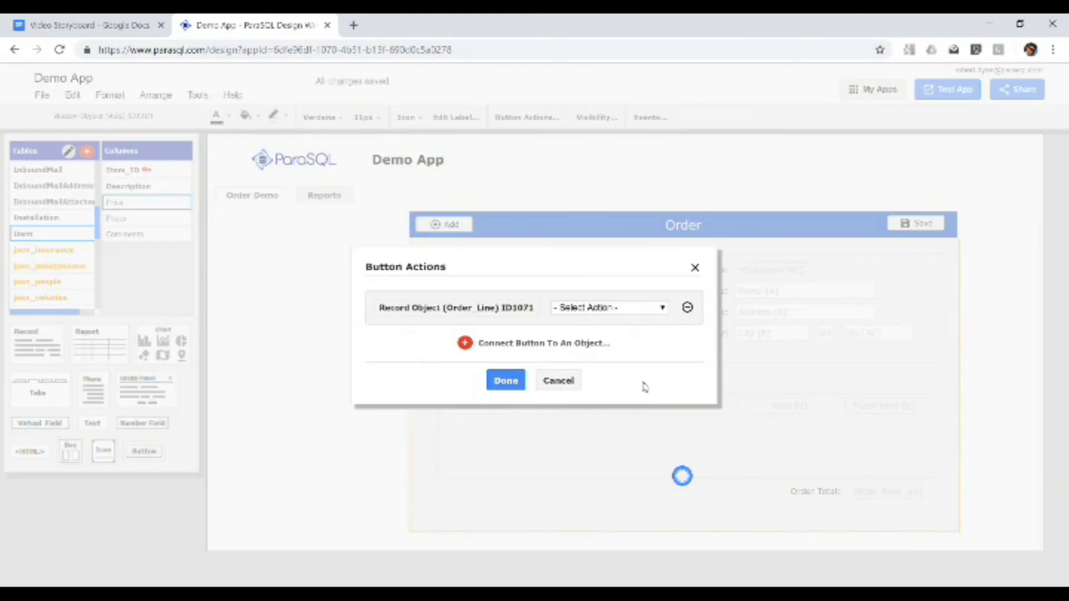
click(632, 306)
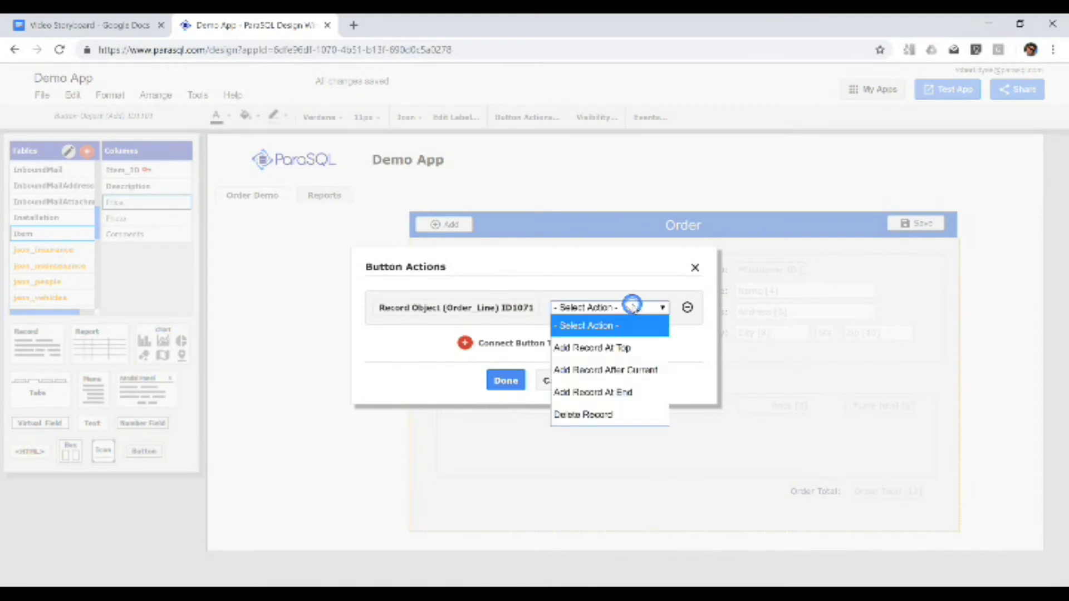
click(616, 392)
click(506, 382)
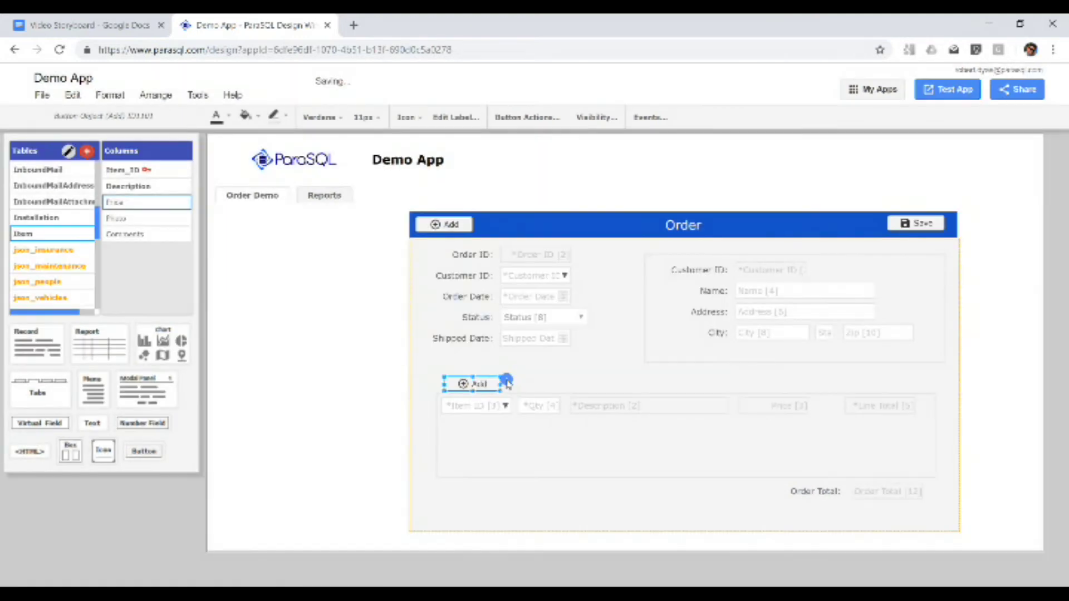
- Run the app in test mode and add an order for the customer Starbucks - Blythe01
click(948, 89)
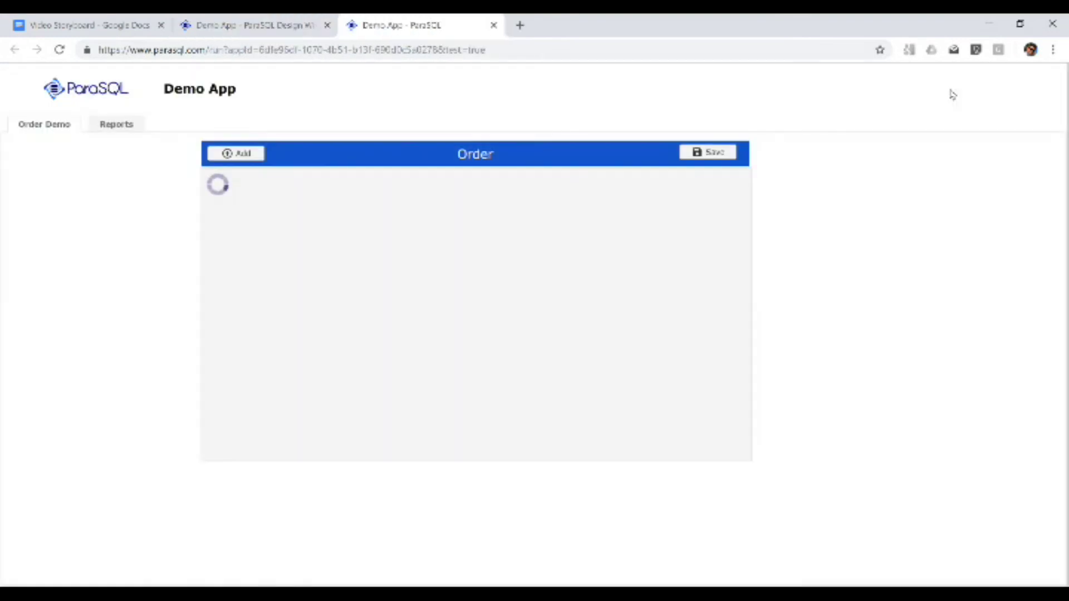
click(251, 157)
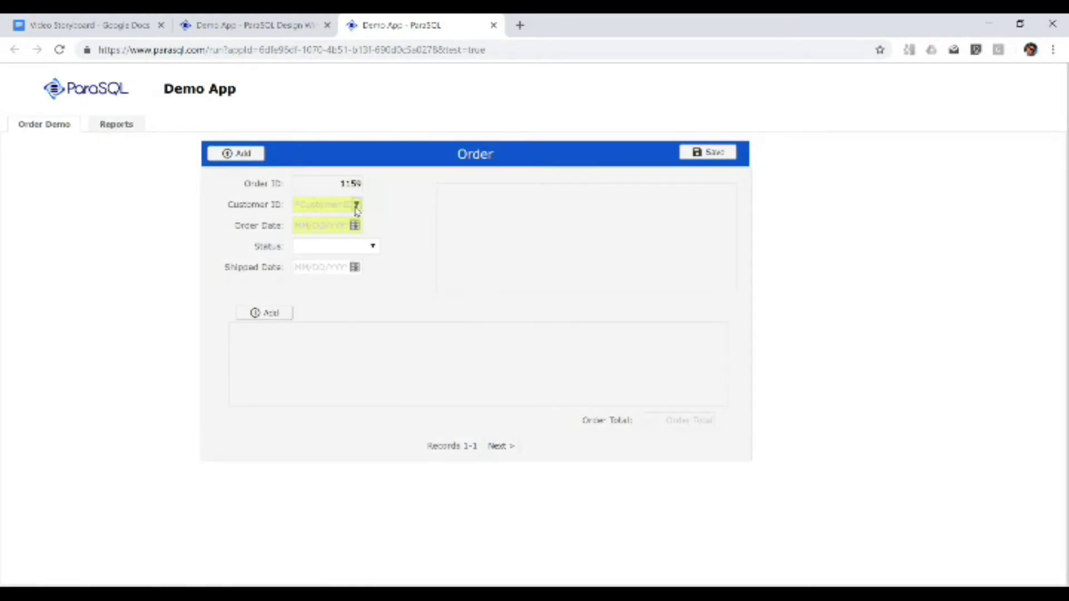
click(356, 205)
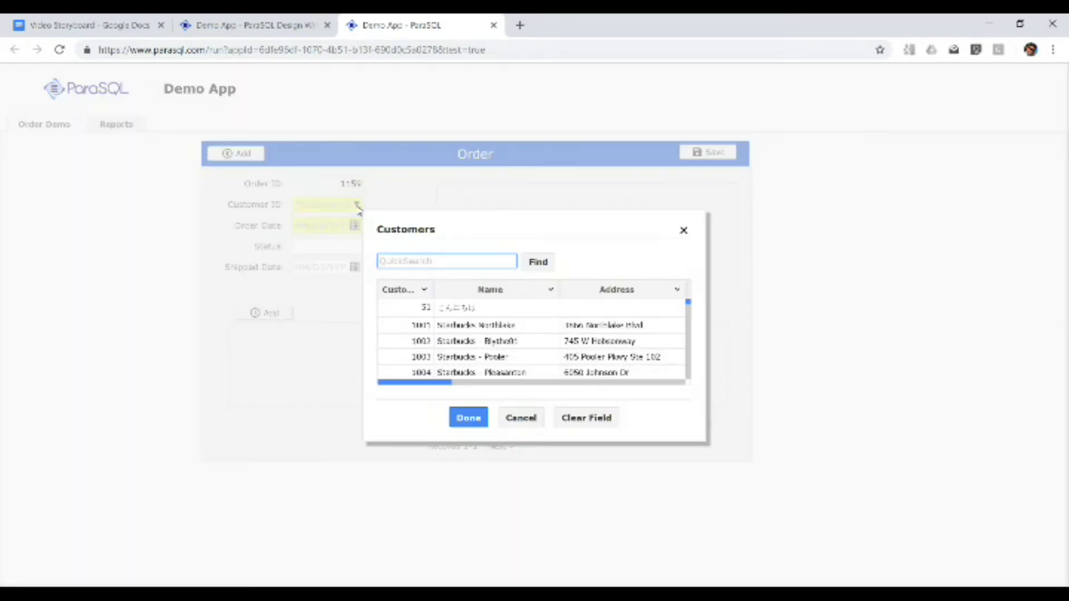
double_click(490, 340)
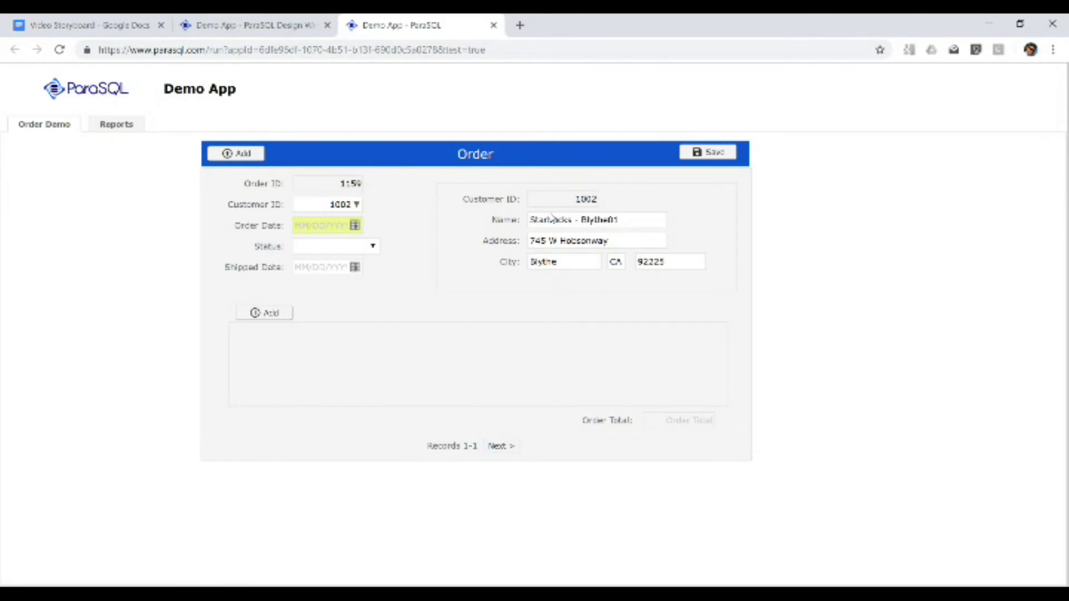
- Set the new order's status to New
click(374, 246)
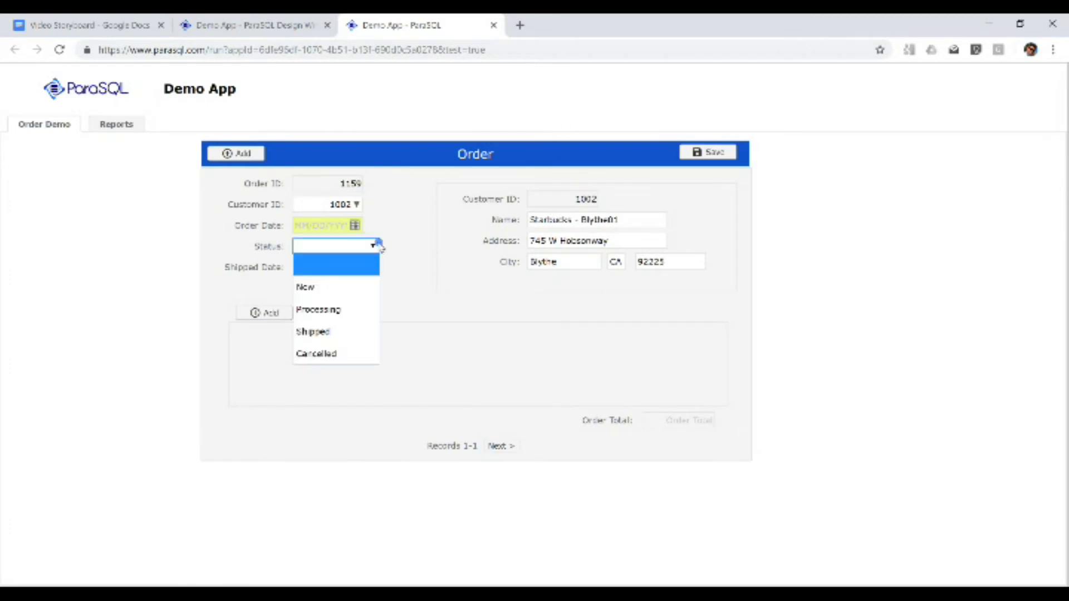
click(370, 308)
click(370, 244)
click(308, 286)
- Add an order line for item 1007, Labradorite Bianca, with a quantity of 10
click(273, 315)
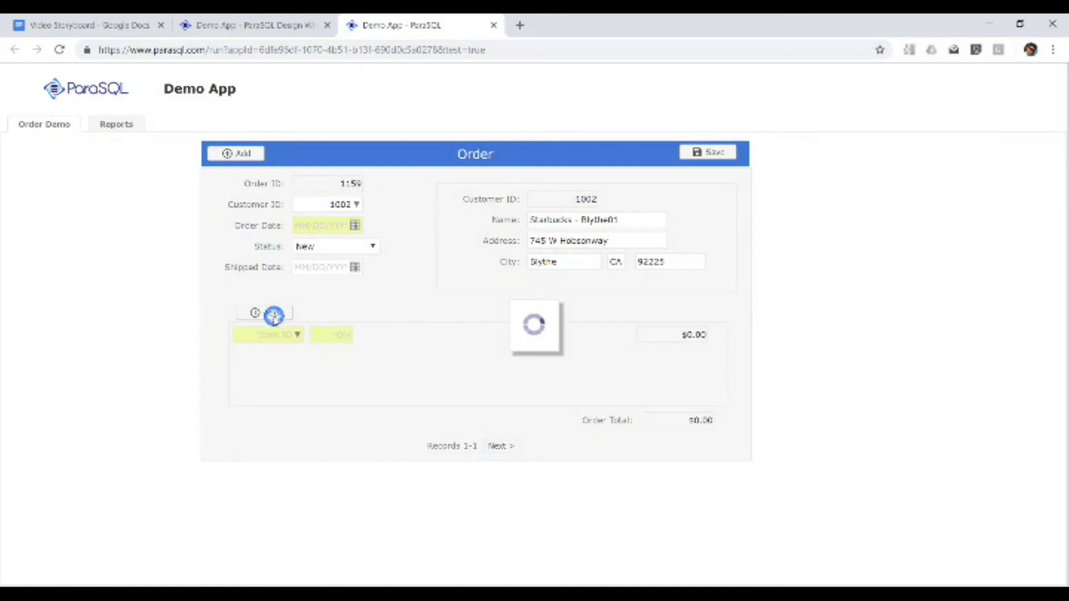
click(298, 335)
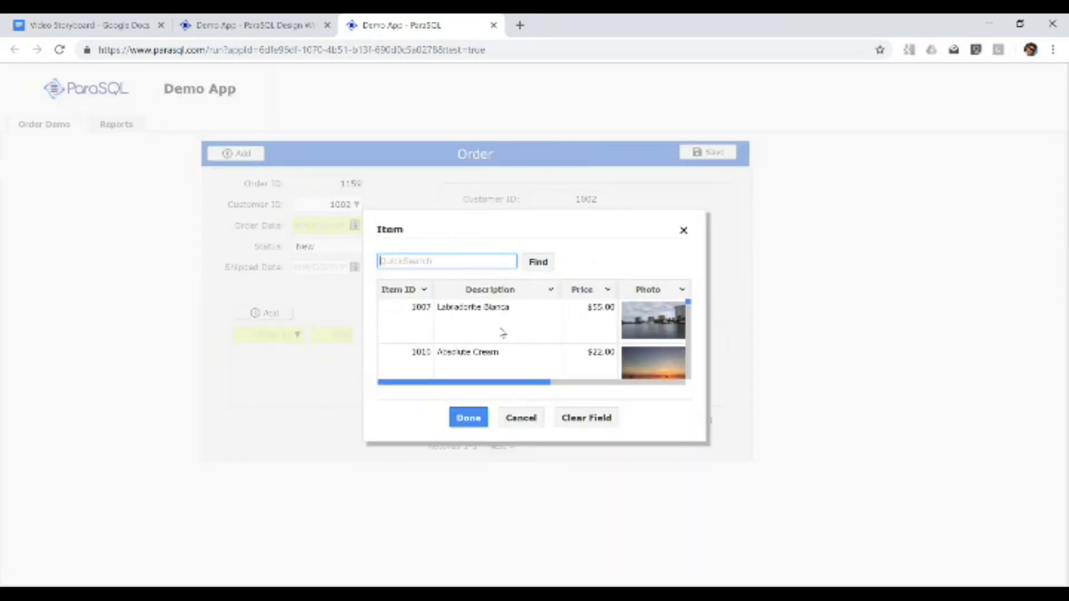
double_click(500, 330)
click(346, 336)
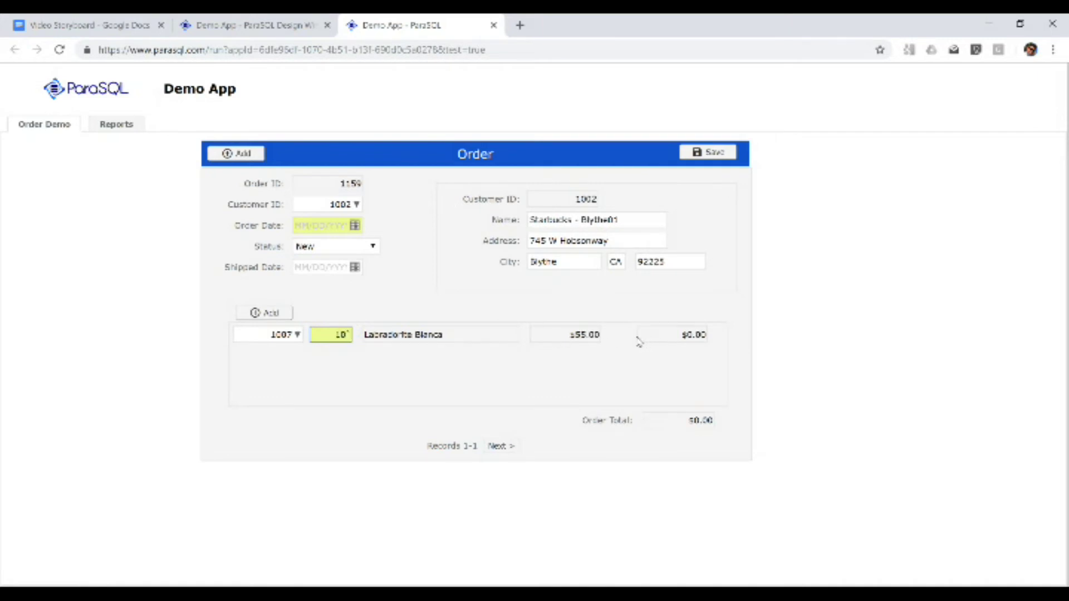
key(Tab)
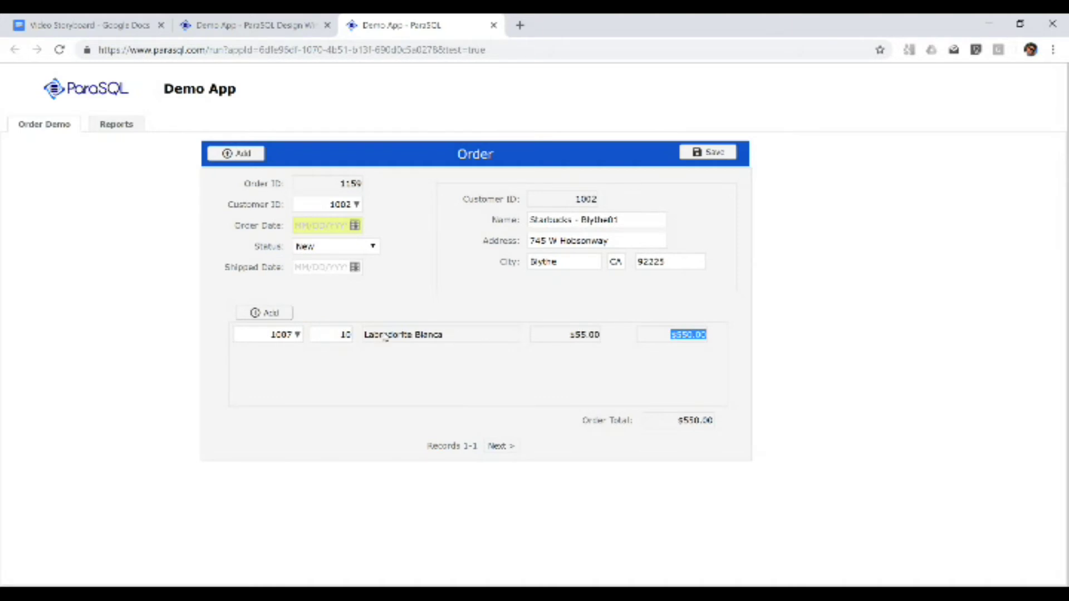
- Add a second order line for item 1010, Absolute Cream, with a quantity of 5
click(271, 312)
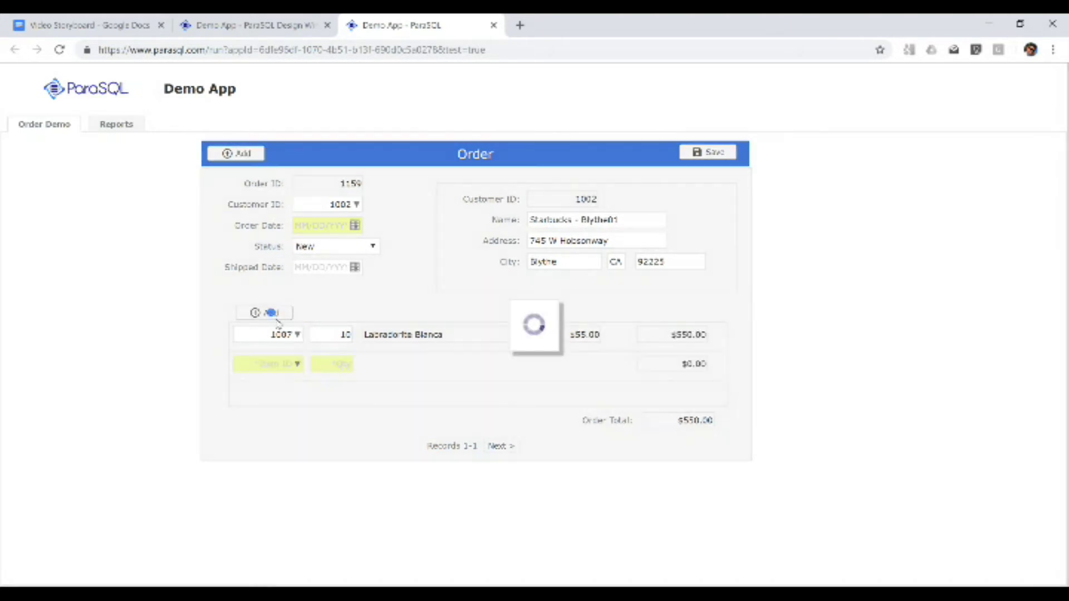
click(297, 365)
double_click(467, 352)
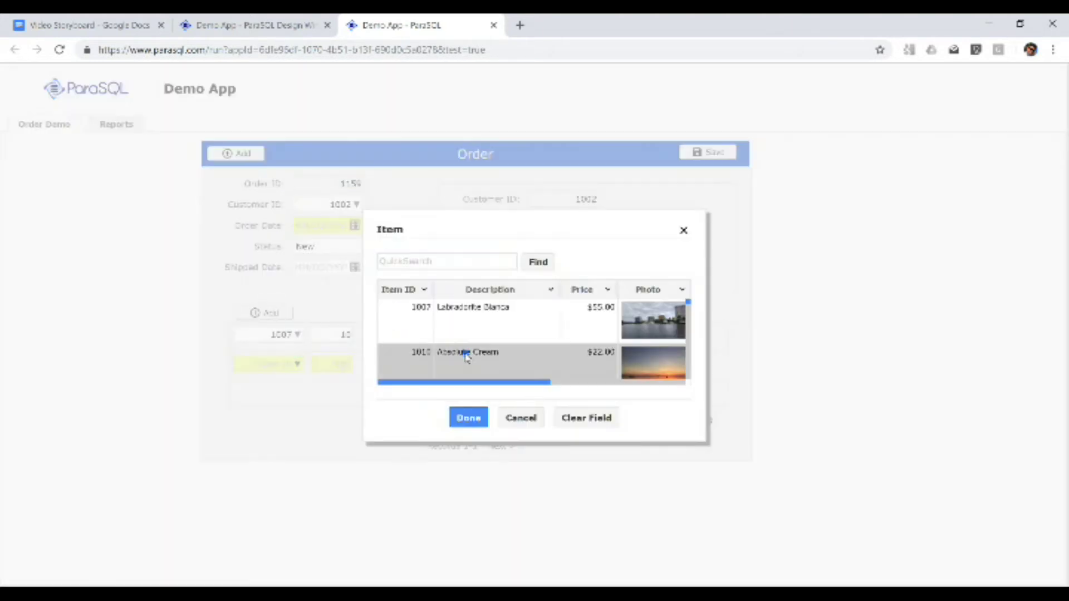
click(348, 363)
text(5)
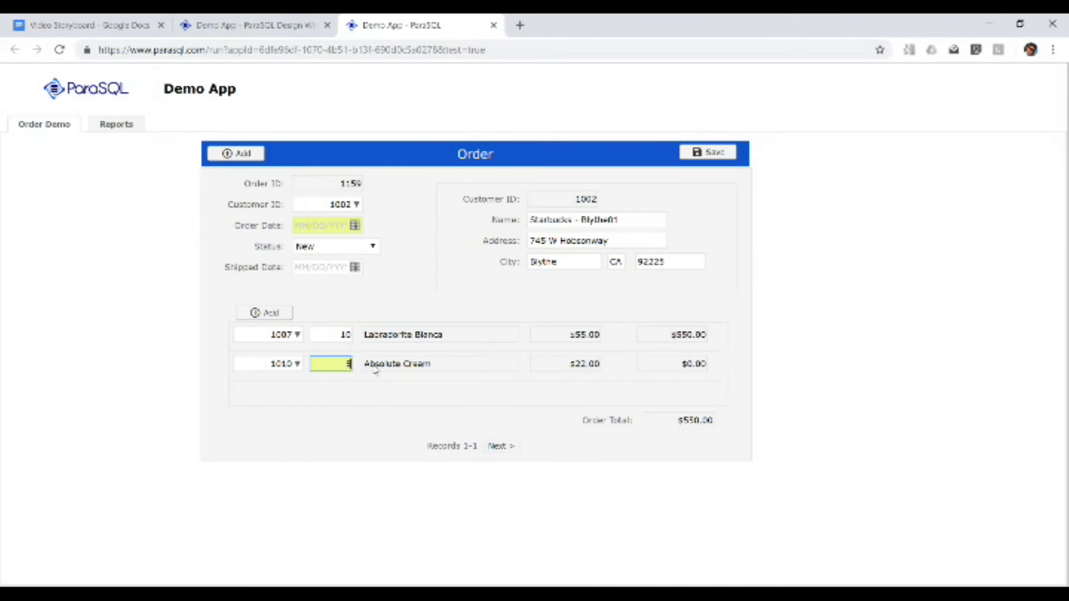
key(Tab)
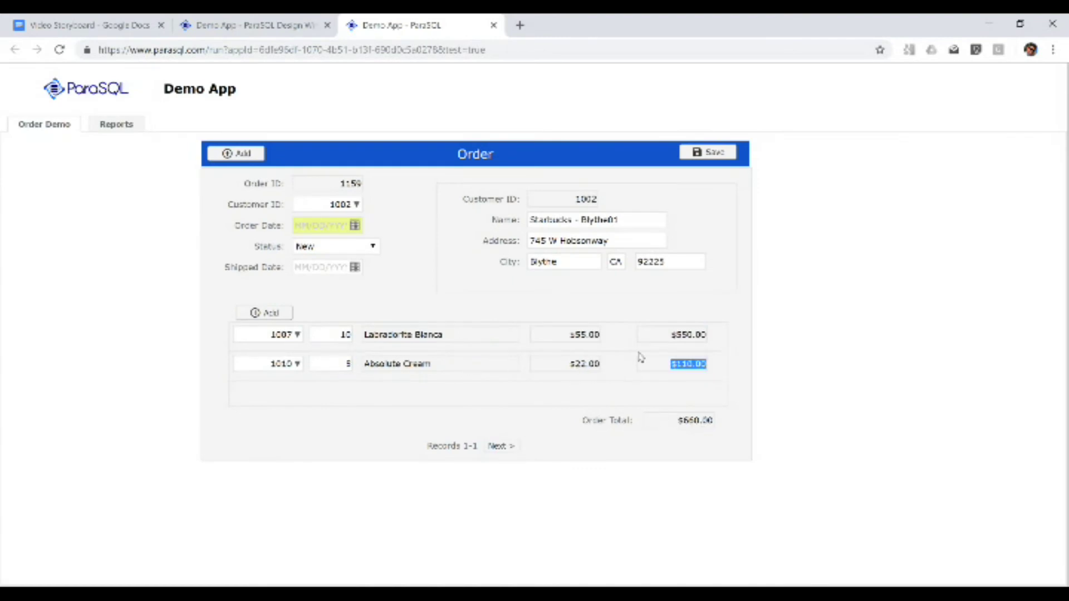
- Save the test order, then close the test app and return to the Orders record in the designer
click(707, 154)
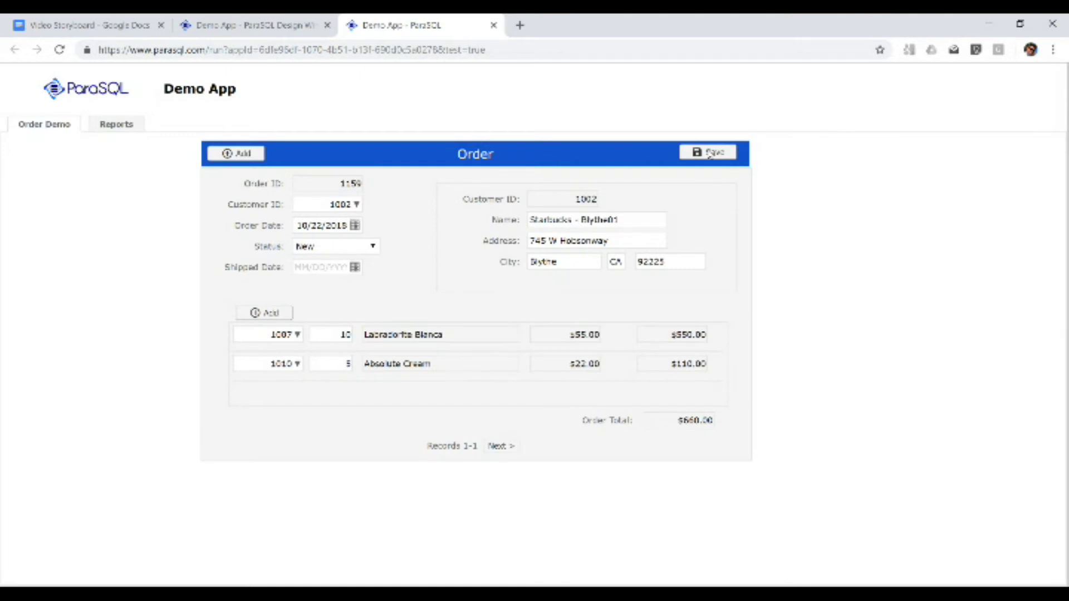
key(ctrl+w)
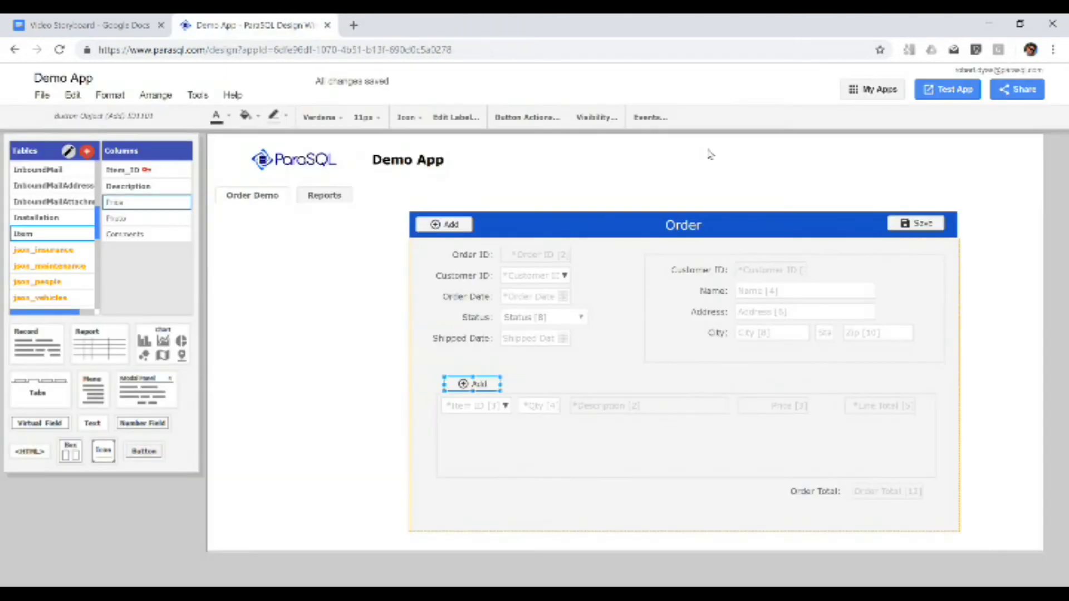
click(551, 378)
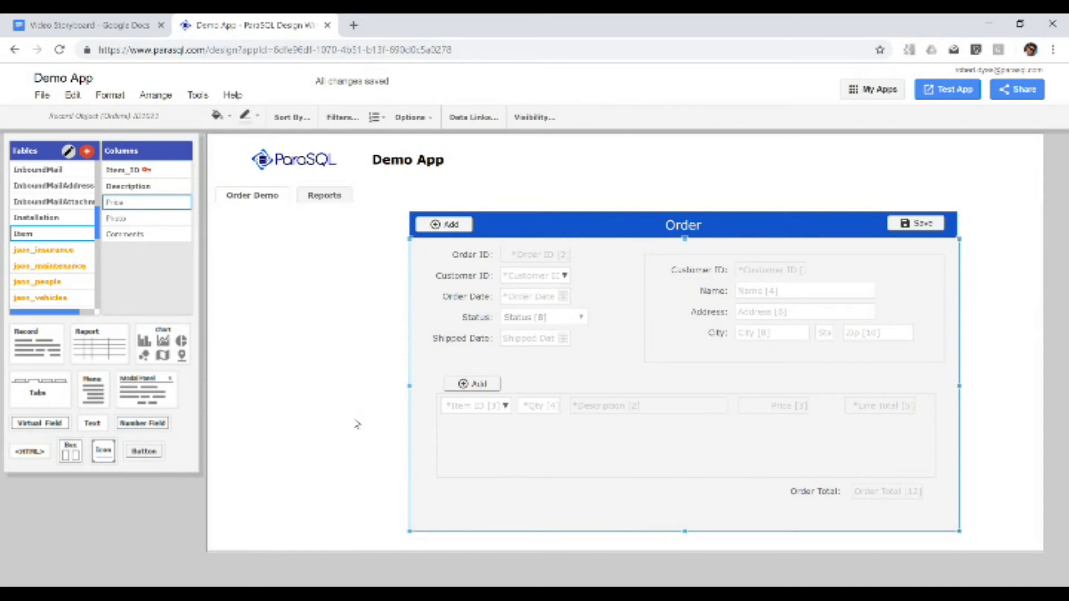
- Add a report of the Customers table beside the order form and resize it to fit the empty space
scroll(49, 274, up, 3)
click(59, 169)
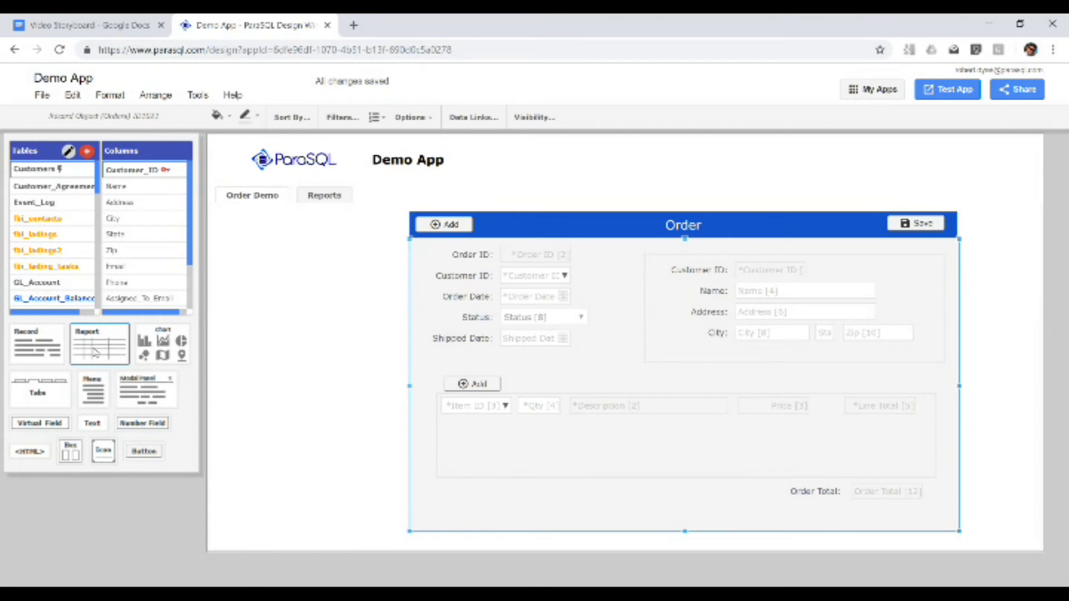
drag(95, 352, 266, 278)
drag(321, 322, 284, 295)
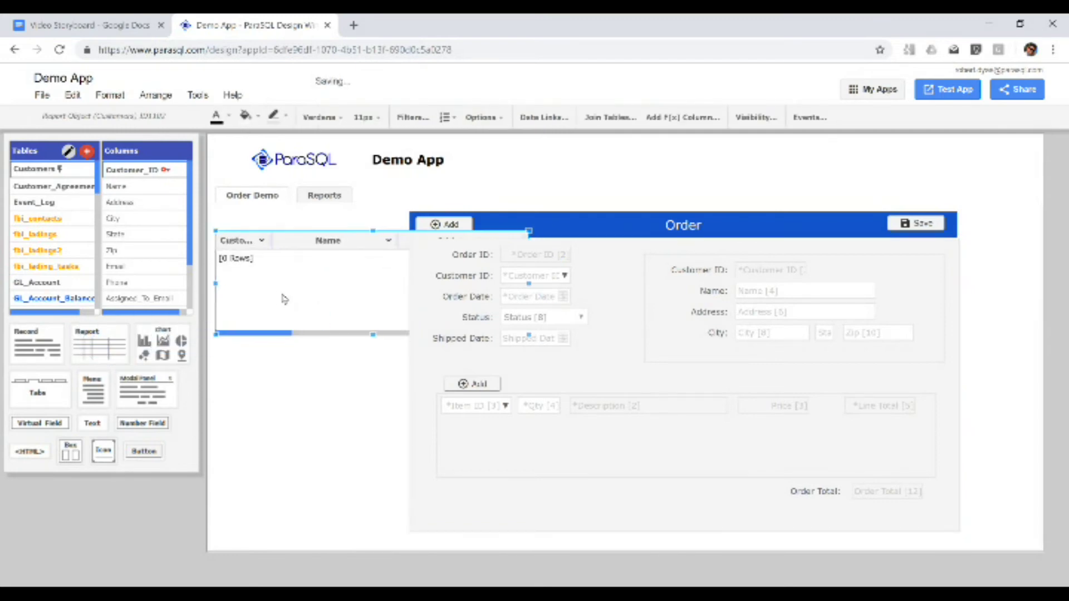
drag(530, 336, 397, 373)
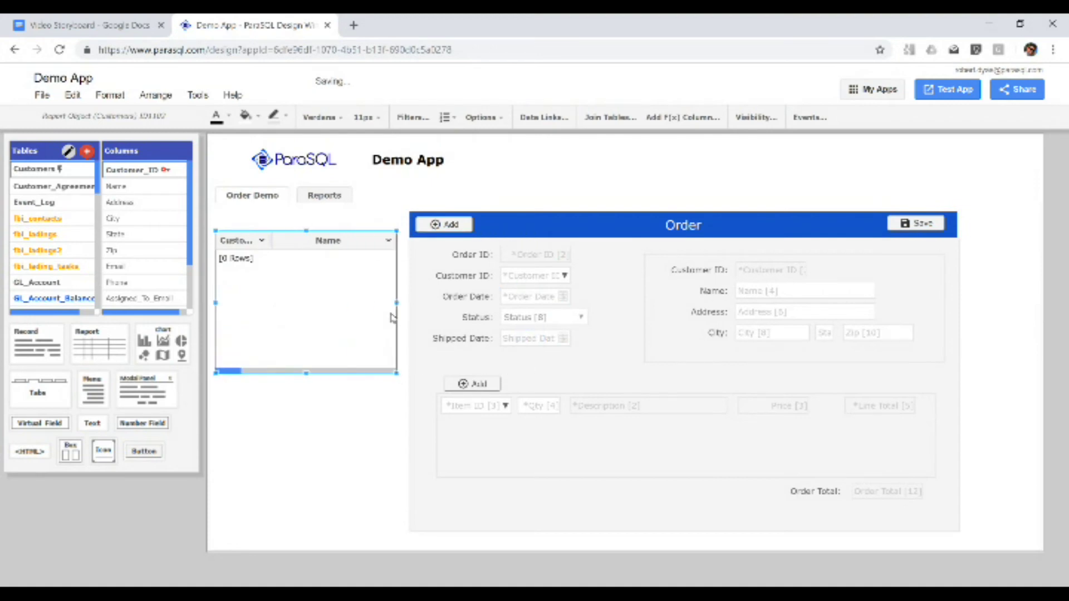
- Hide the customer report's Customer_ID column and all columns after Name, leaving only Name
click(388, 240)
click(344, 357)
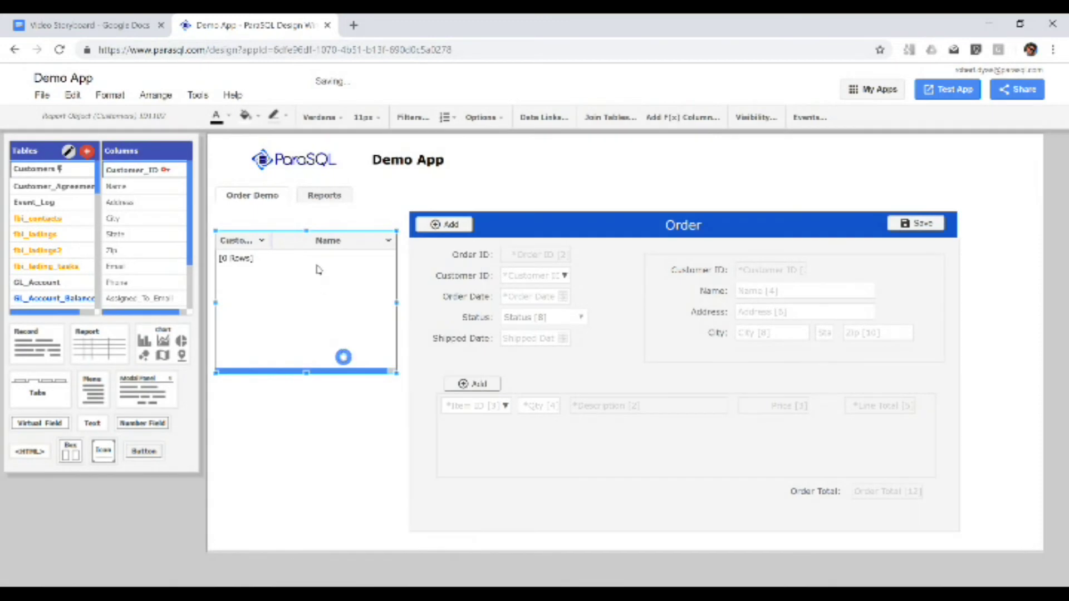
click(261, 241)
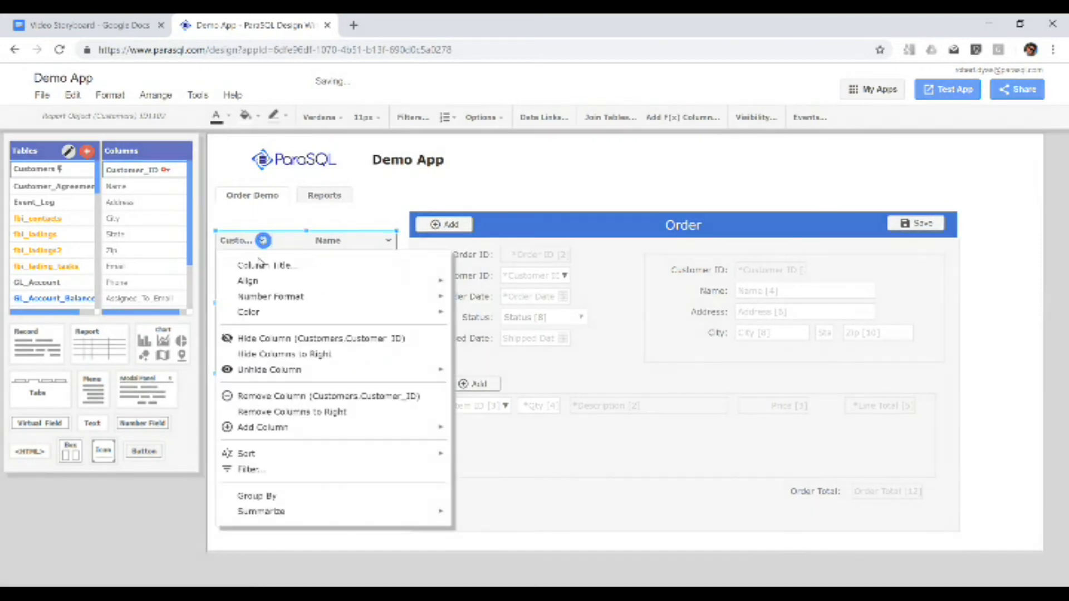
click(258, 338)
- Add a report of the Orders table below the customer report, showing only Order ID and Order Date
scroll(61, 268, down, 5)
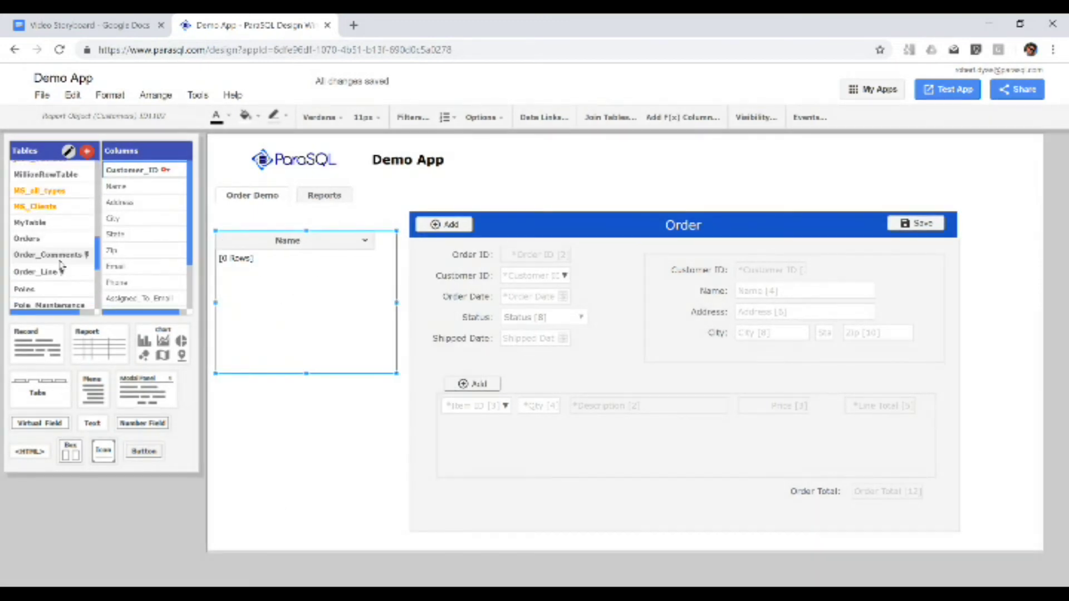
click(33, 238)
drag(34, 238, 297, 453)
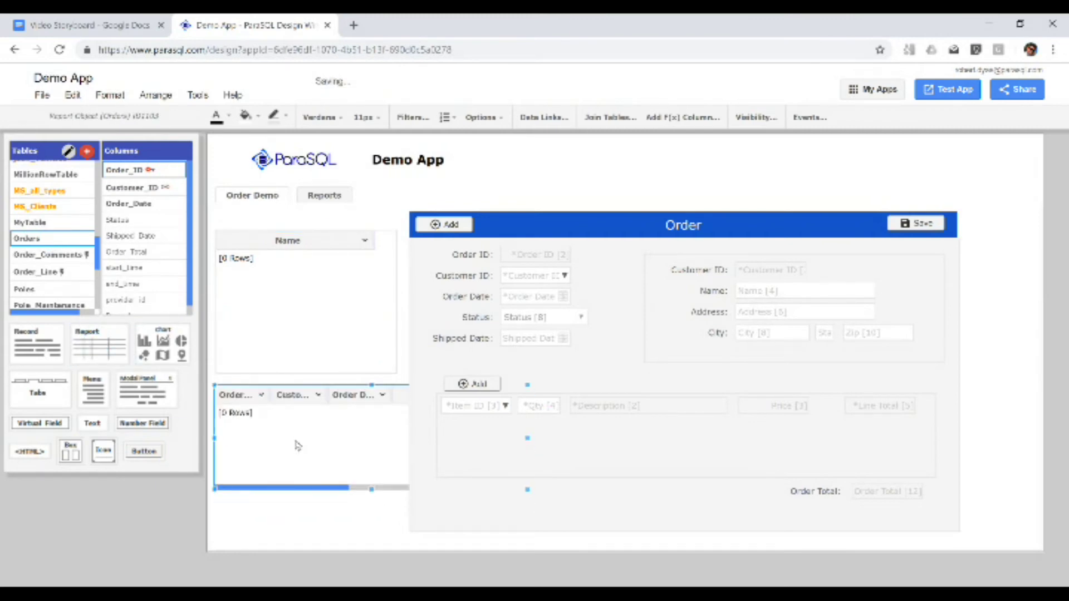
- Create a data link from the Customers report to the Orders report on Customer_ID
click(357, 286)
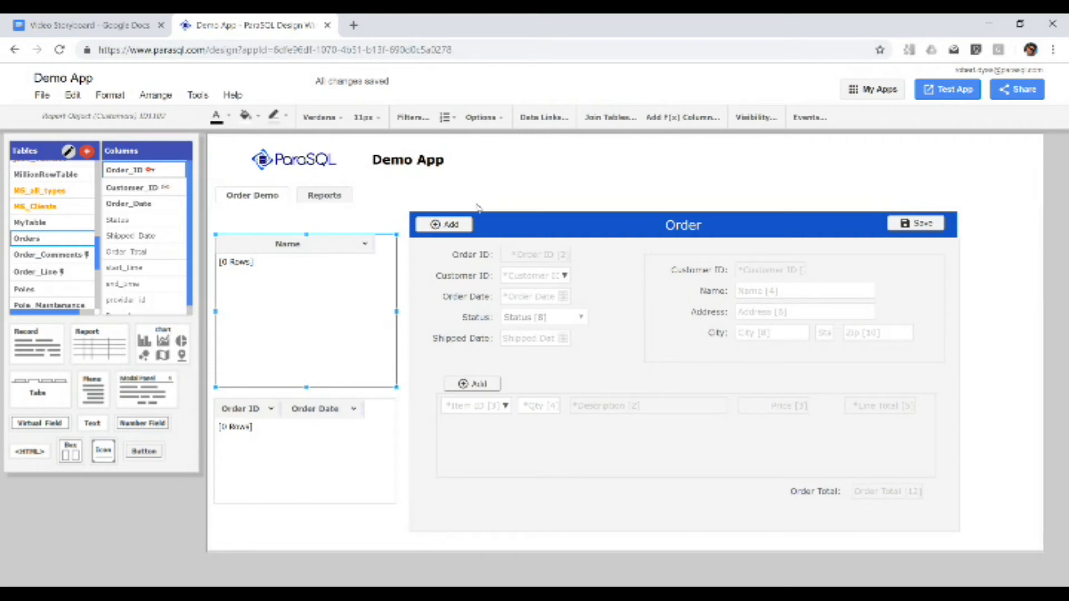
click(549, 118)
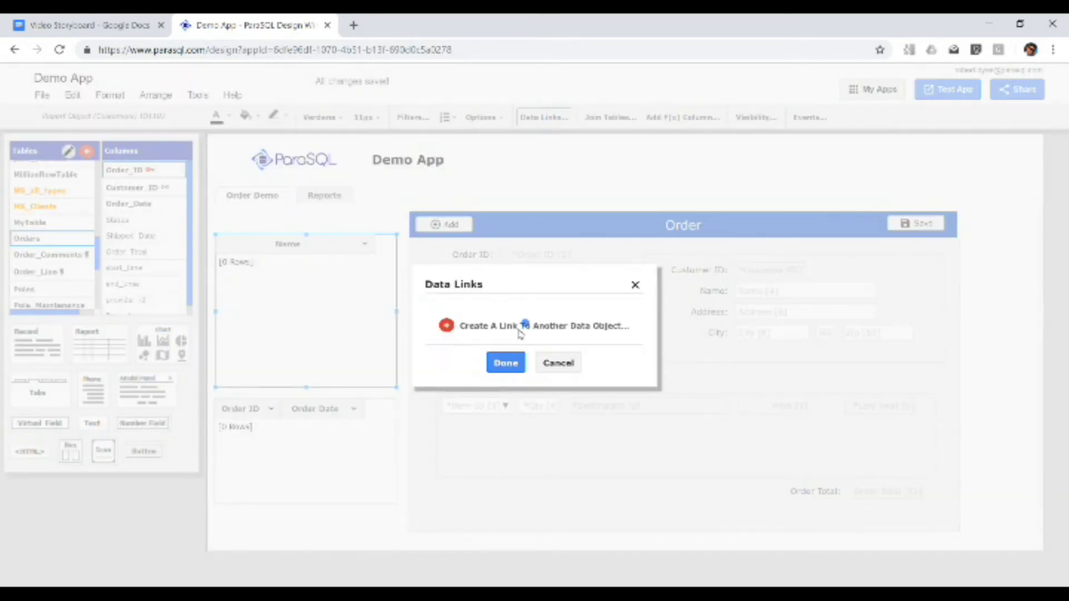
click(525, 322)
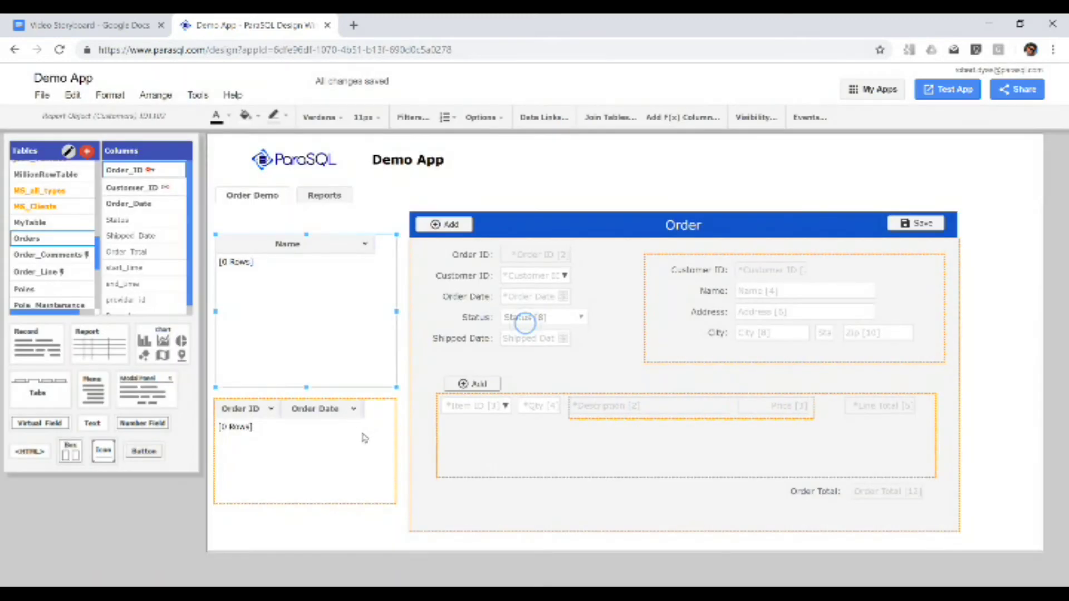
click(284, 456)
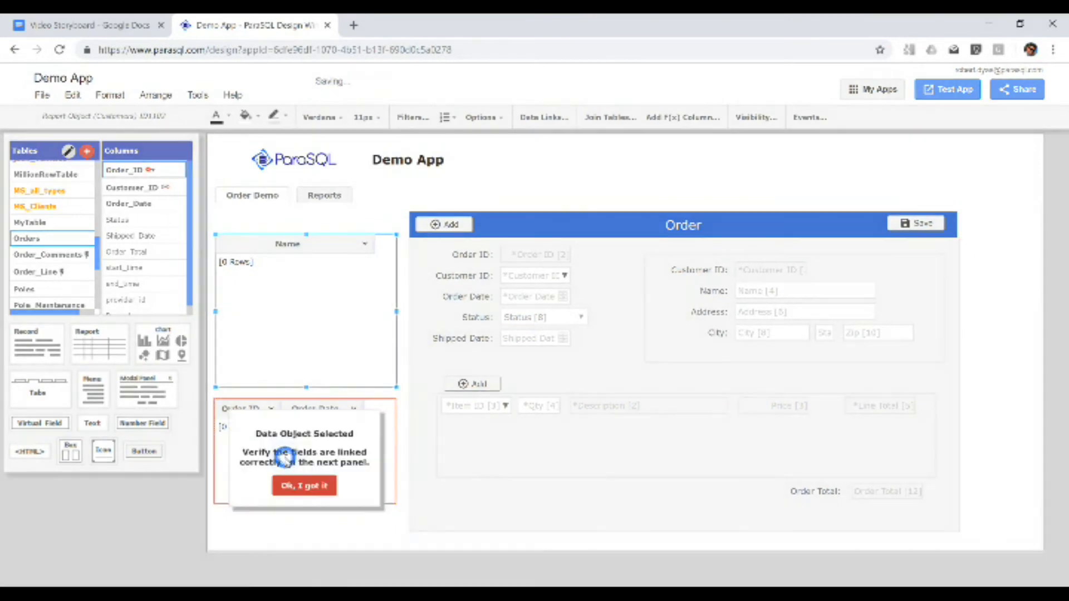
click(306, 485)
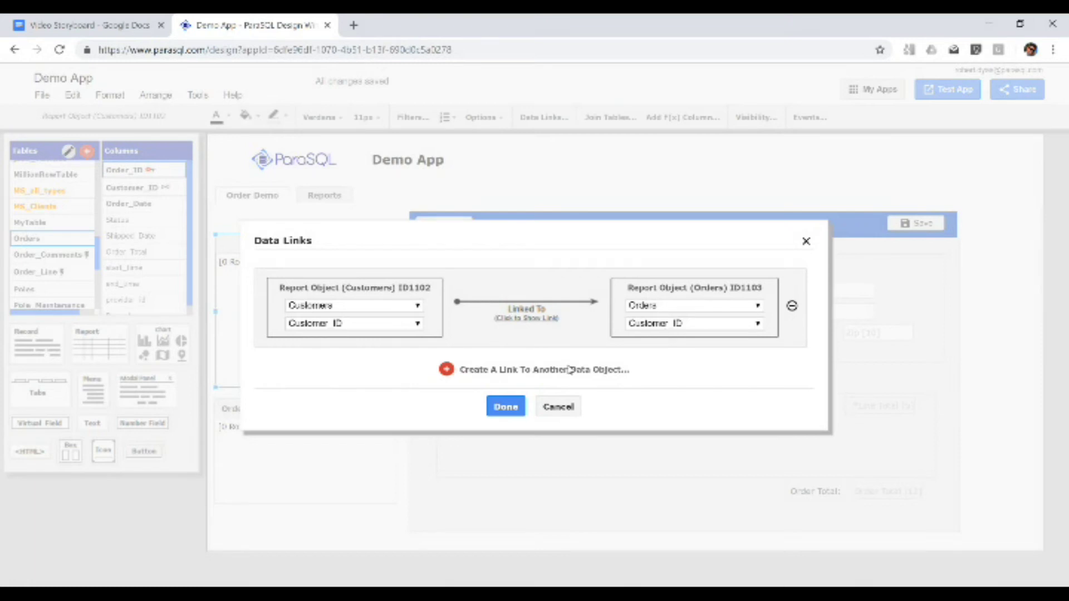
click(504, 408)
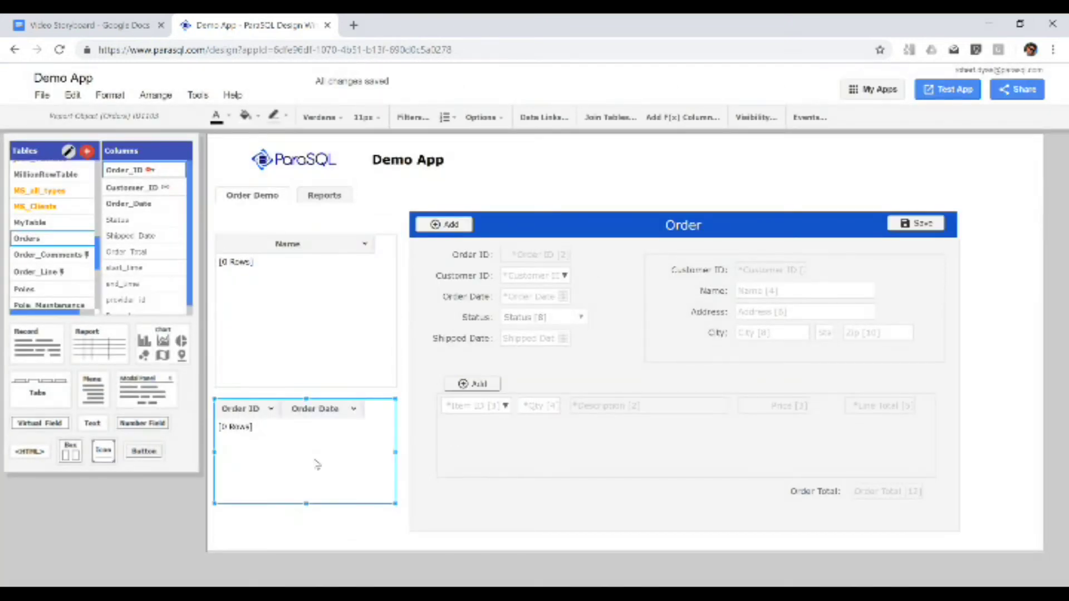
- Create a data link from the Orders report to the Orders record form on Order_ID
click(554, 117)
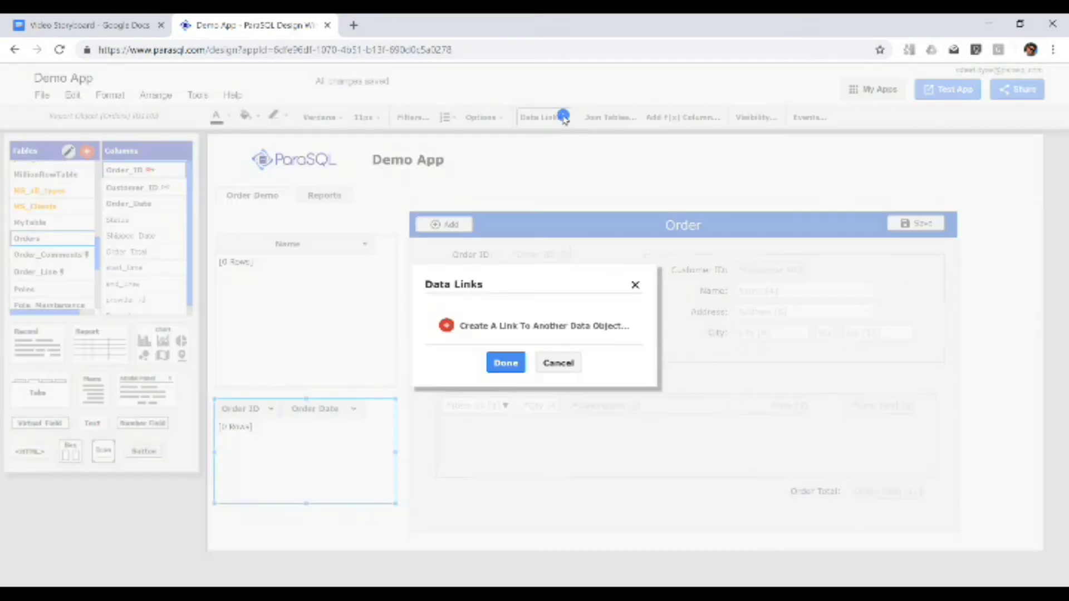
click(534, 325)
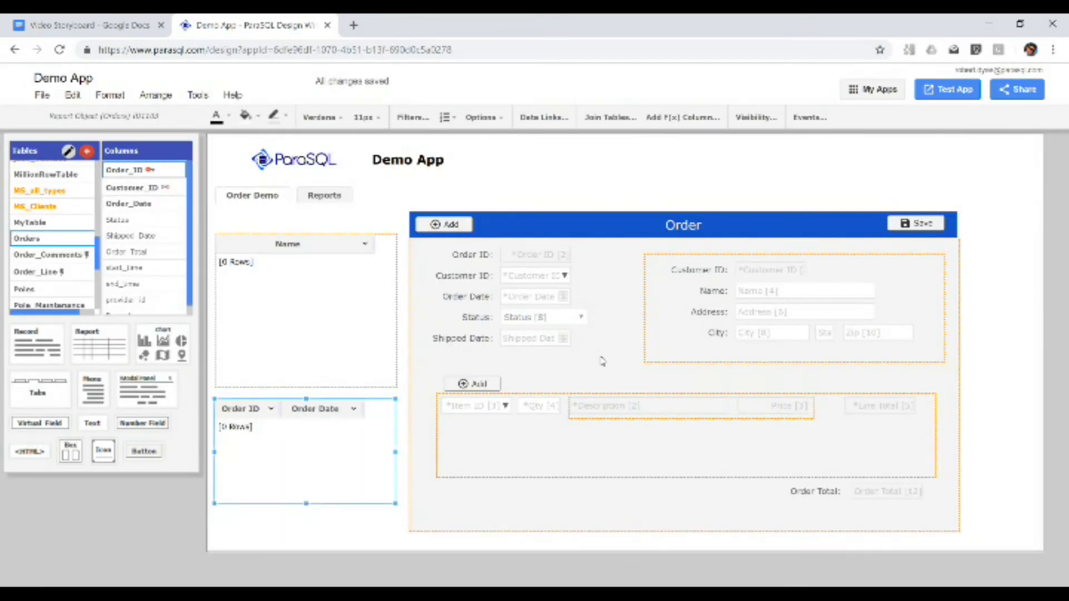
click(600, 357)
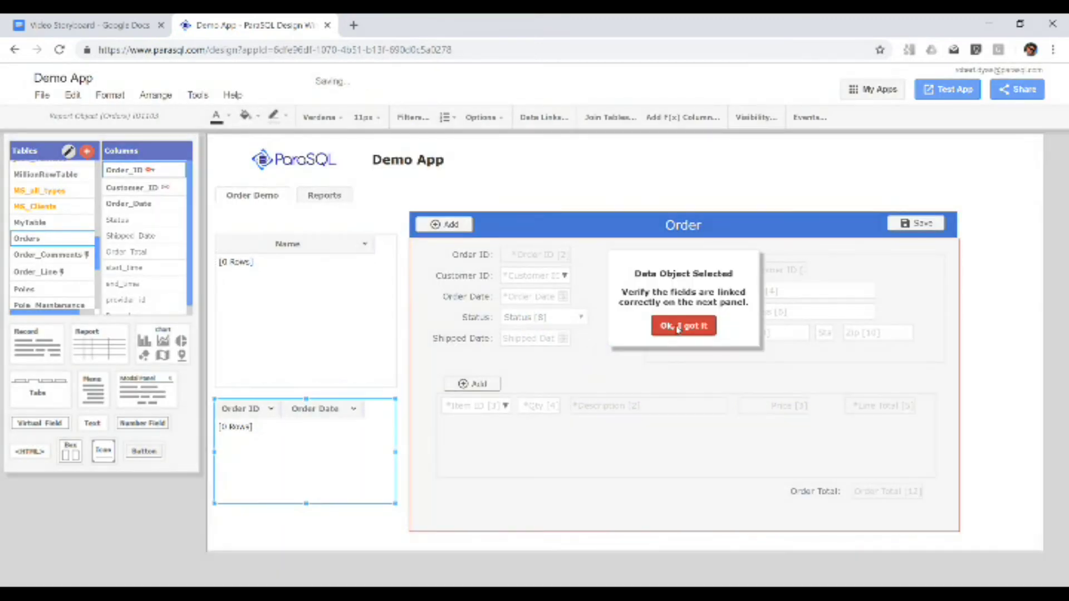
click(682, 322)
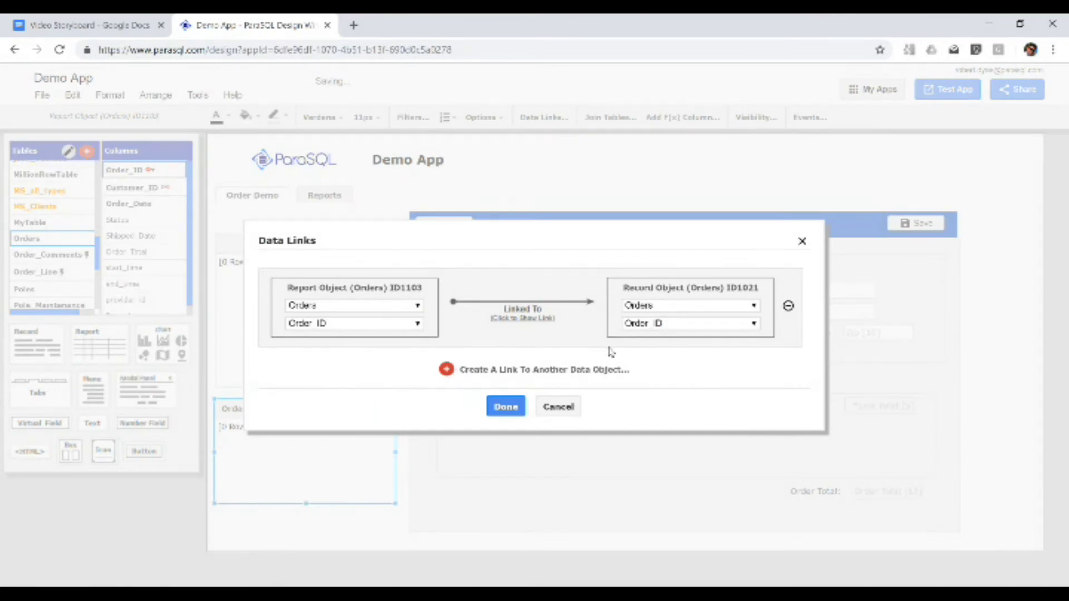
click(506, 408)
- Run the test app, select customer Starbucks Northlake and check several of its orders in the order form
click(937, 90)
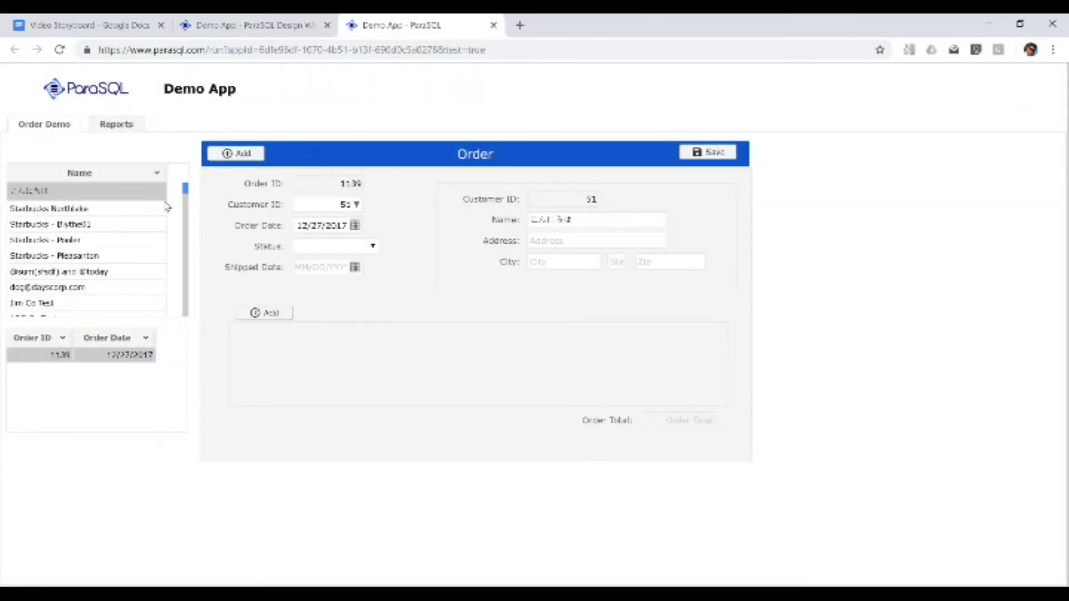
click(132, 211)
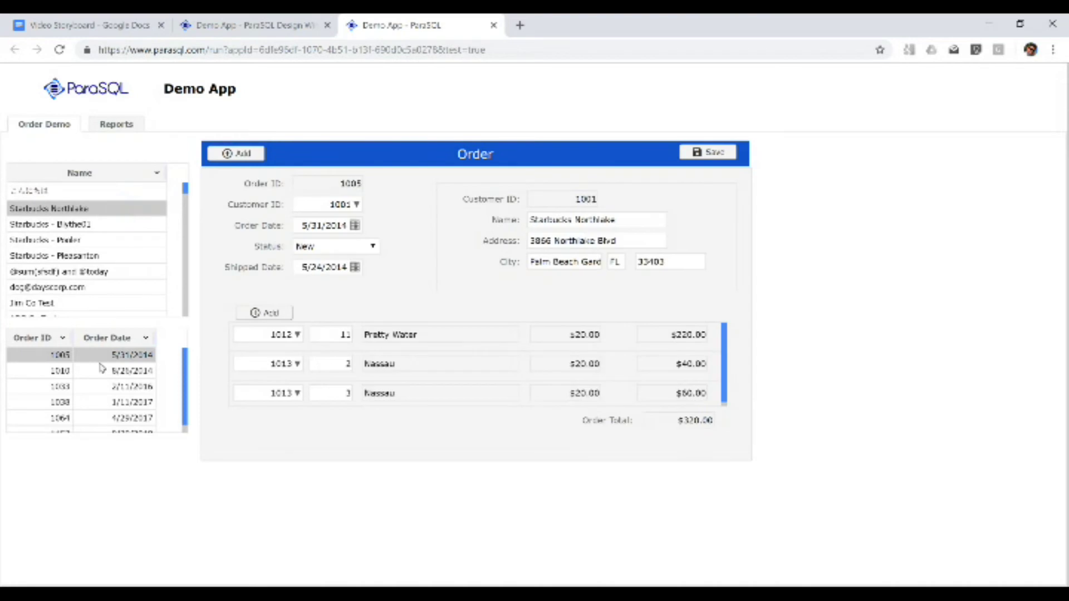
click(98, 370)
click(96, 385)
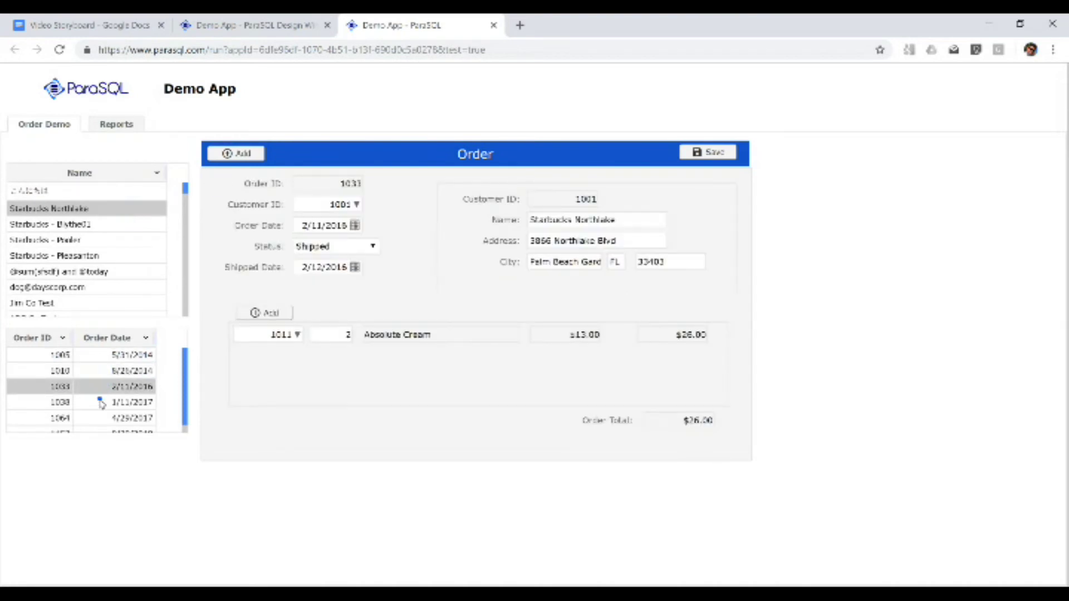
click(101, 403)
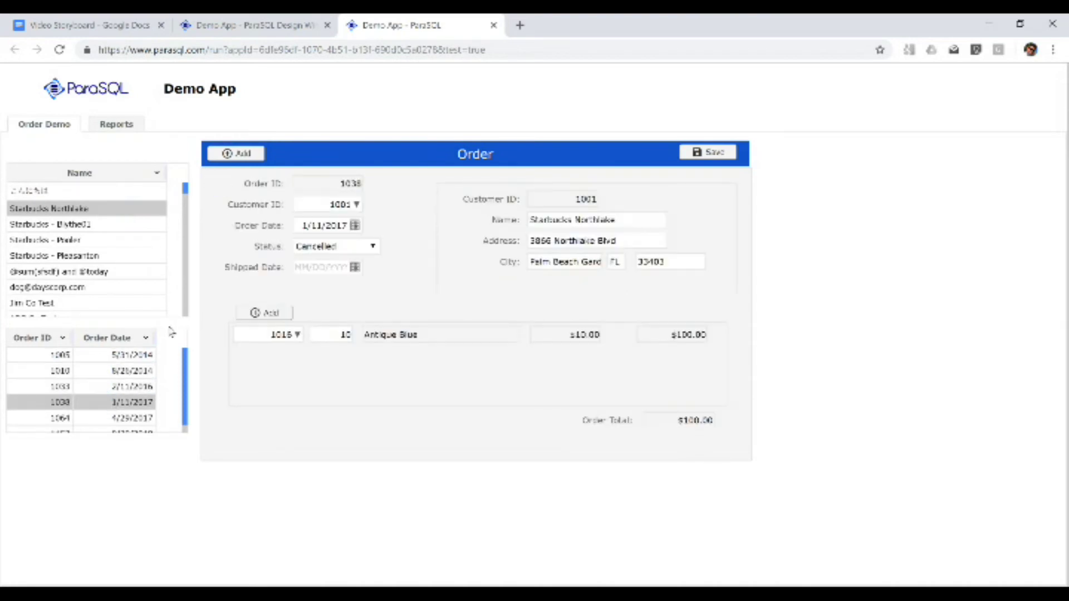
- Try adding a new order, check the orders of Starbucks - Blythe01, and close the test app
click(255, 154)
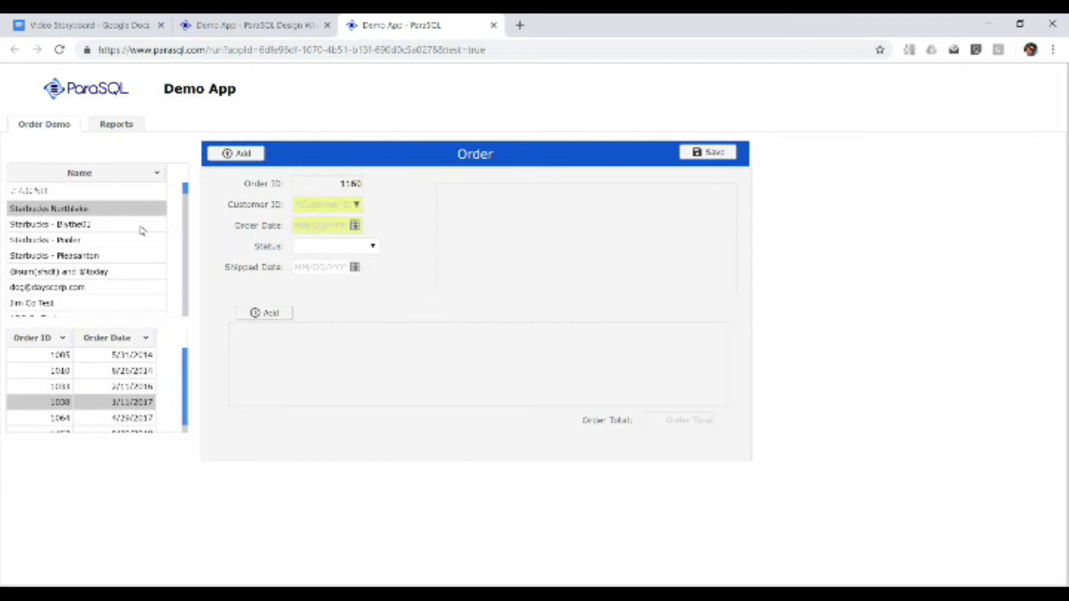
click(130, 226)
click(559, 363)
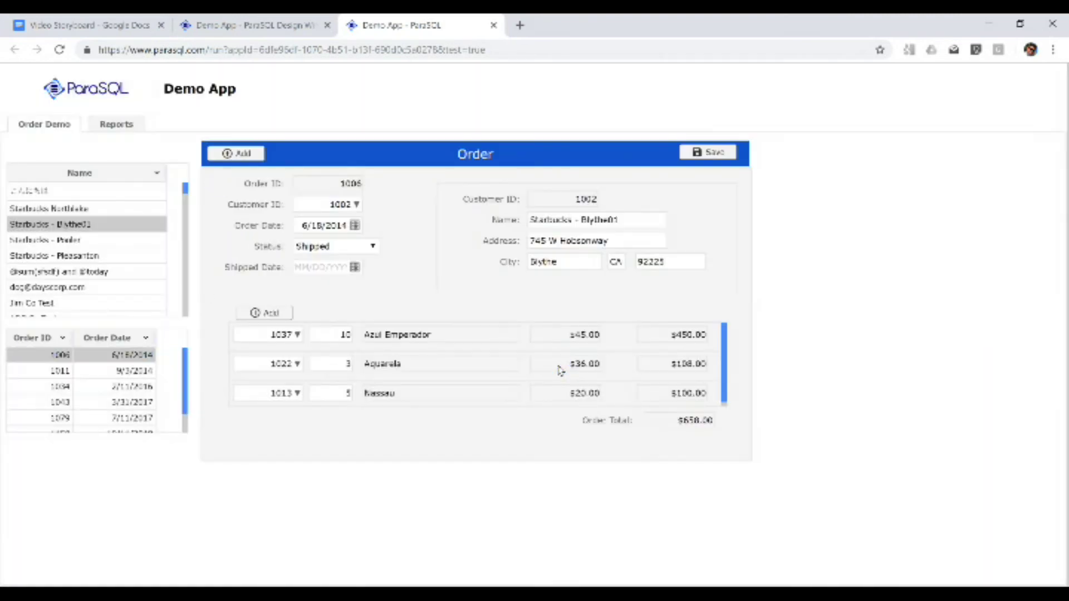
key(ctrl+w)
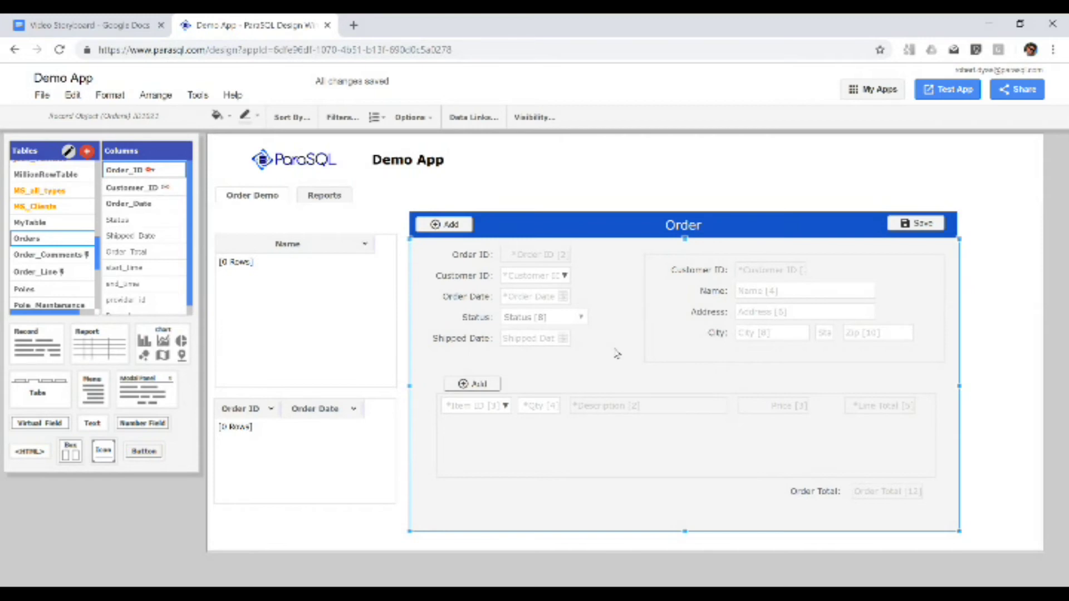
- Enlarge the report in the Item ID lookup dialog and hide all columns after Price
click(504, 405)
double_click(504, 406)
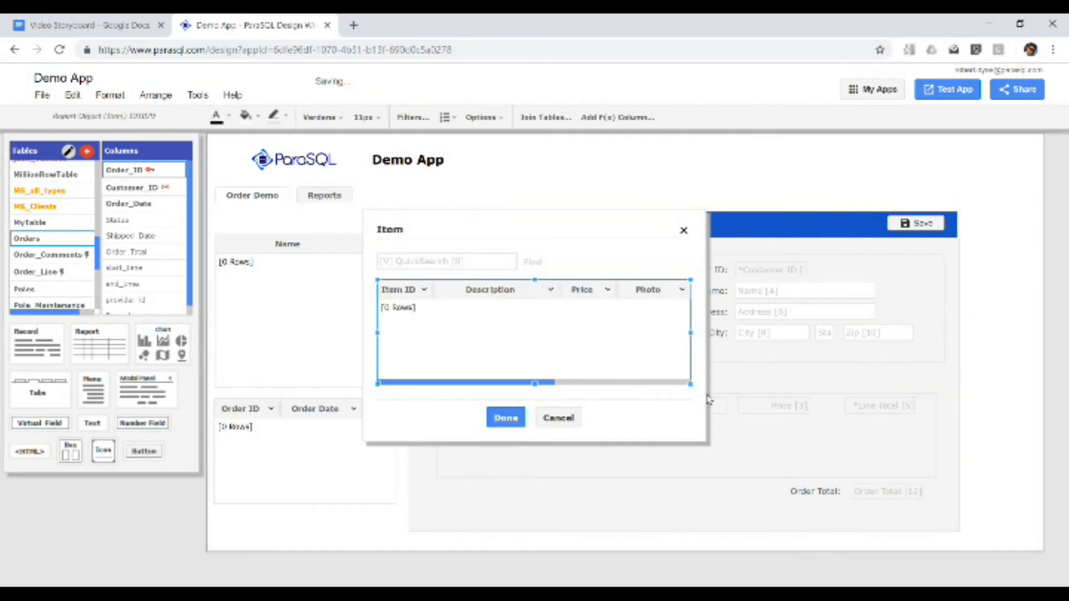
drag(691, 384, 722, 449)
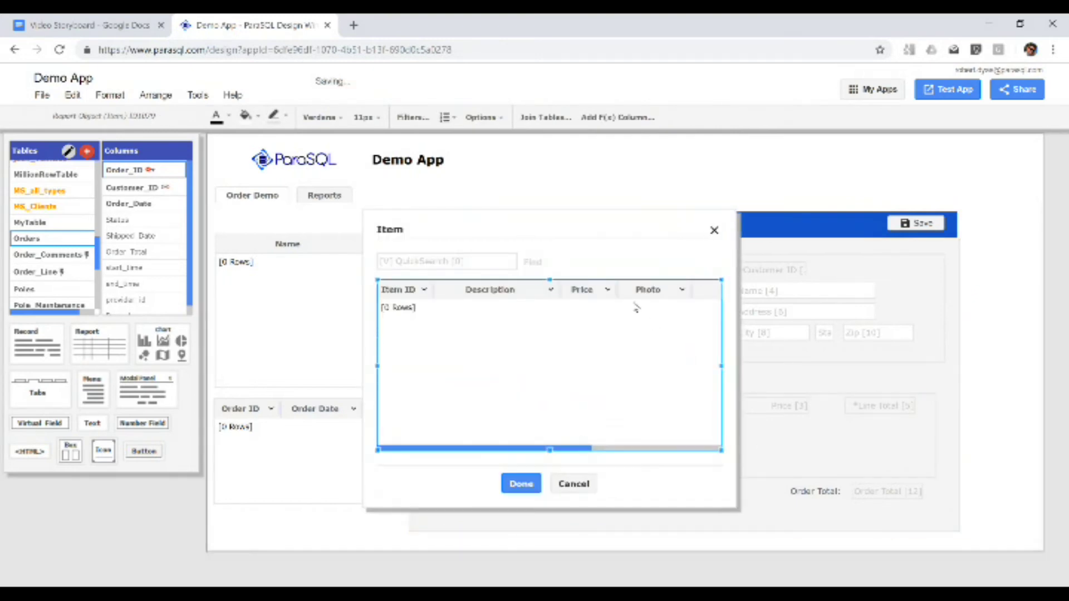
click(608, 291)
click(597, 403)
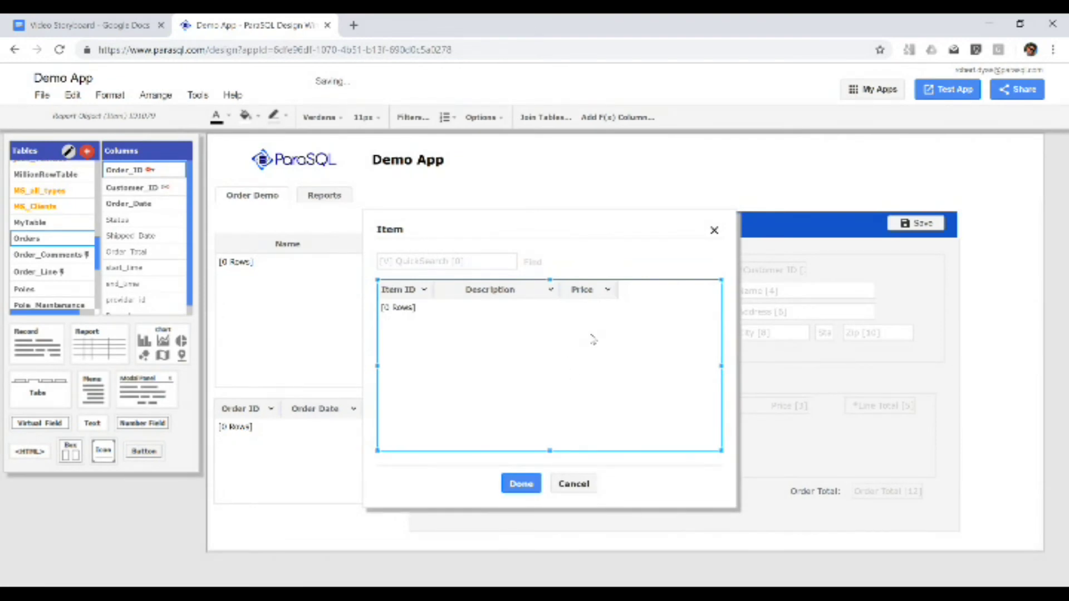
key(Return)
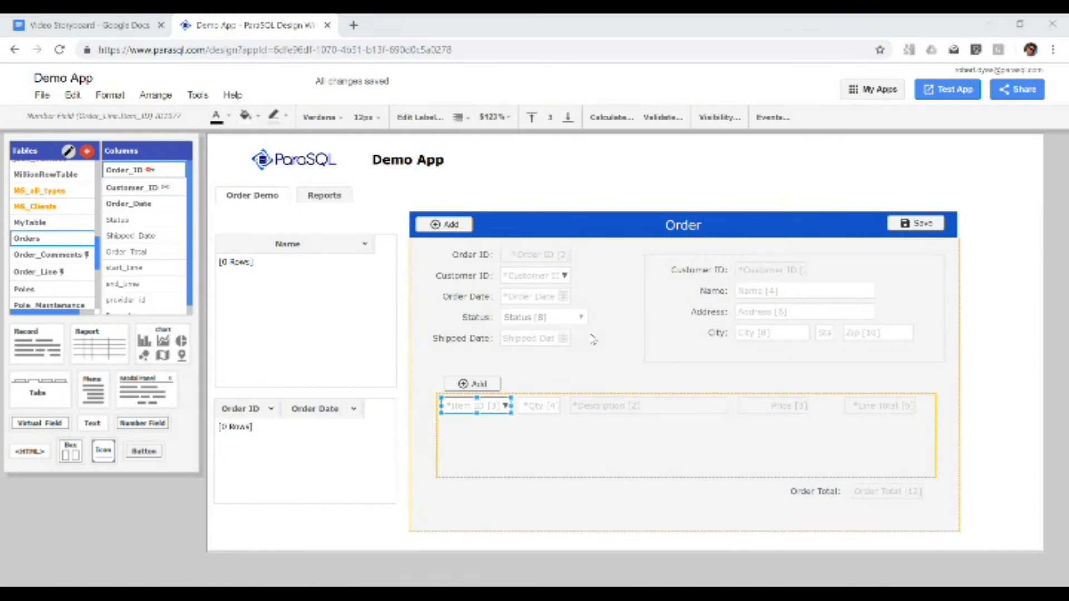
- Examine the default click event listener code for the order form's upper Add button, then discard it
click(469, 228)
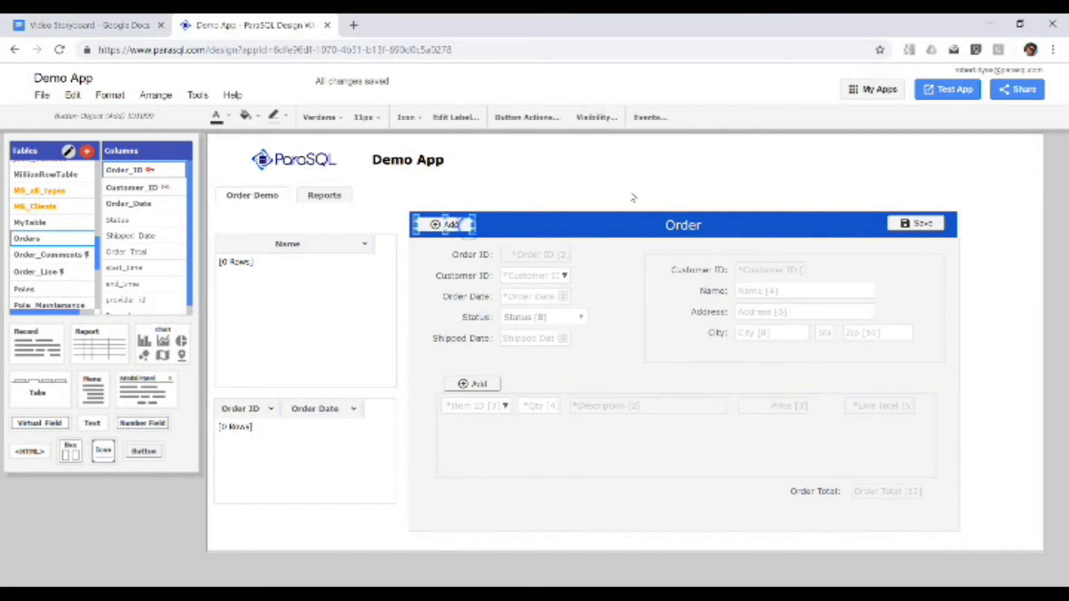
click(649, 117)
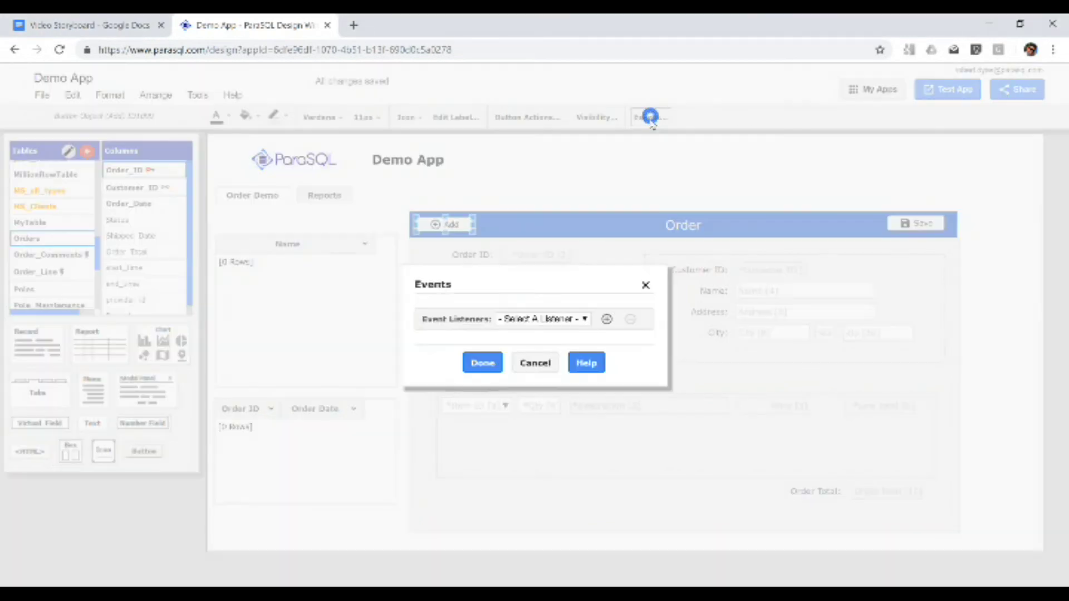
click(607, 319)
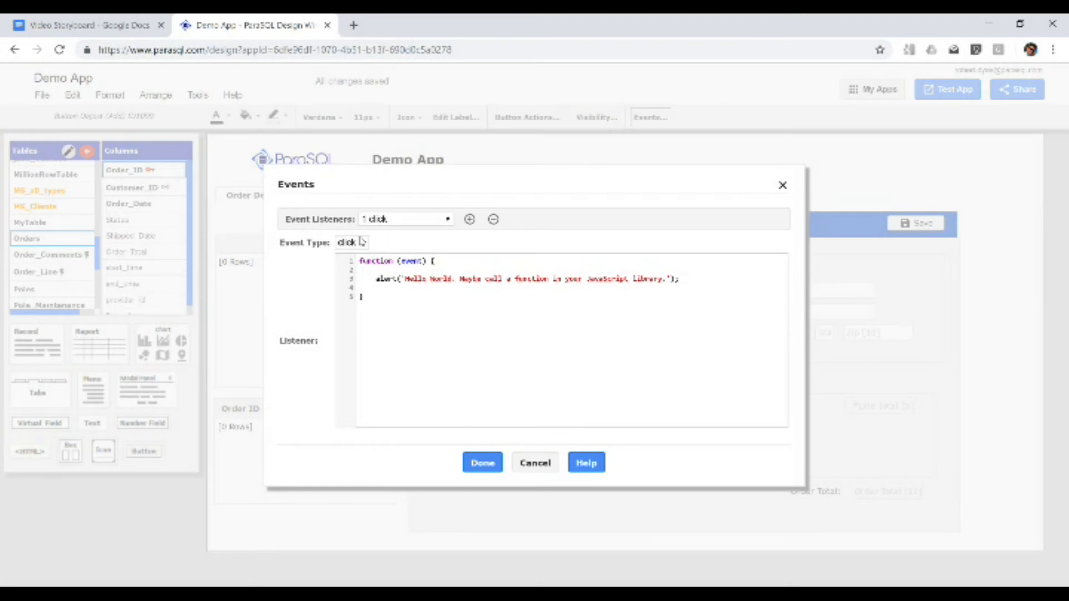
click(385, 280)
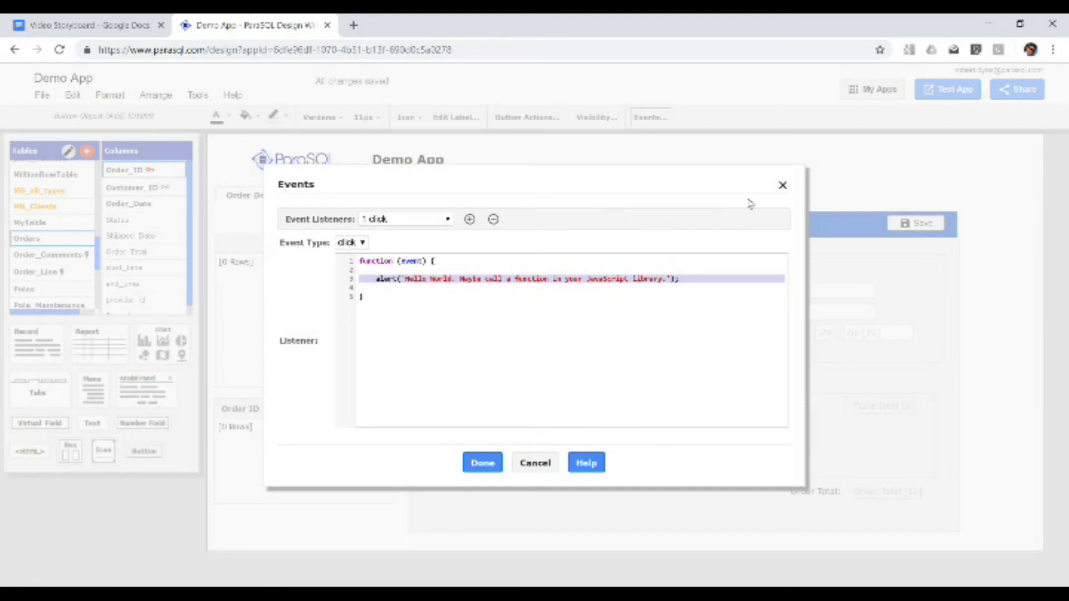
click(781, 187)
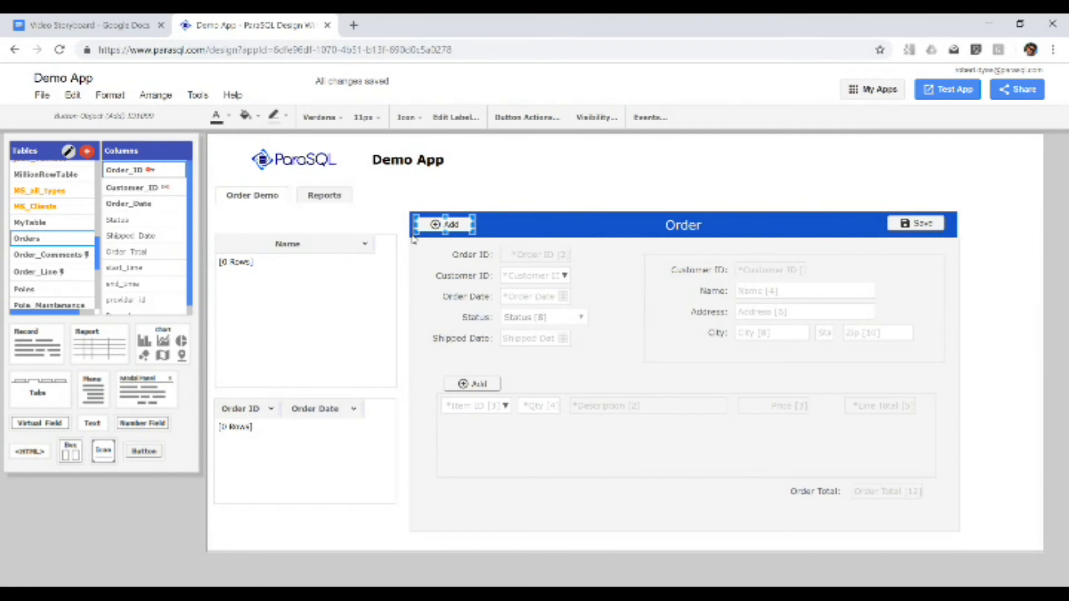
- Open the Browser API Documentation
click(232, 95)
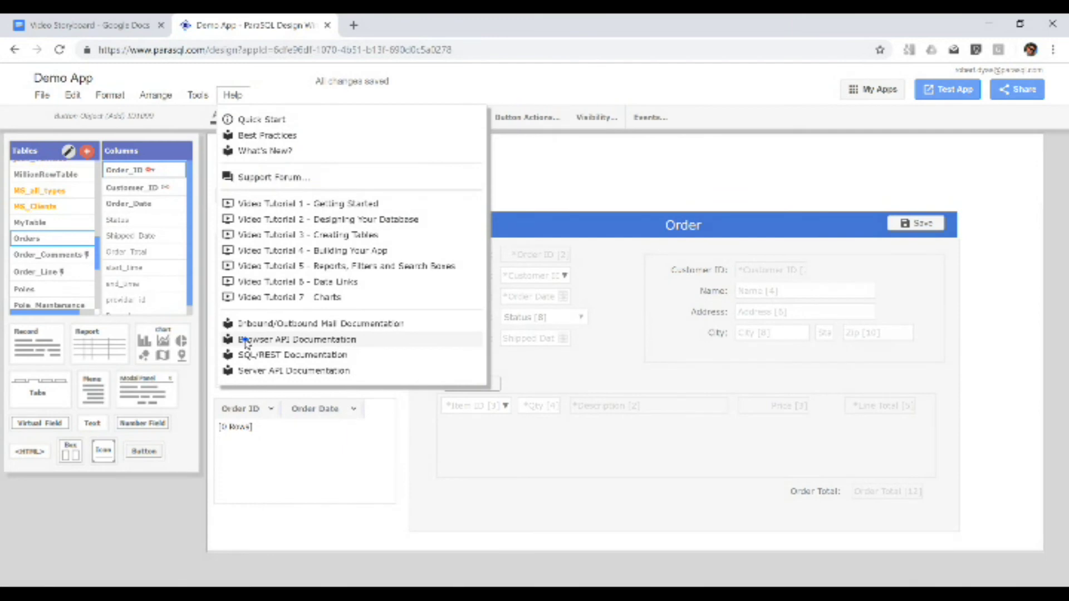
click(246, 340)
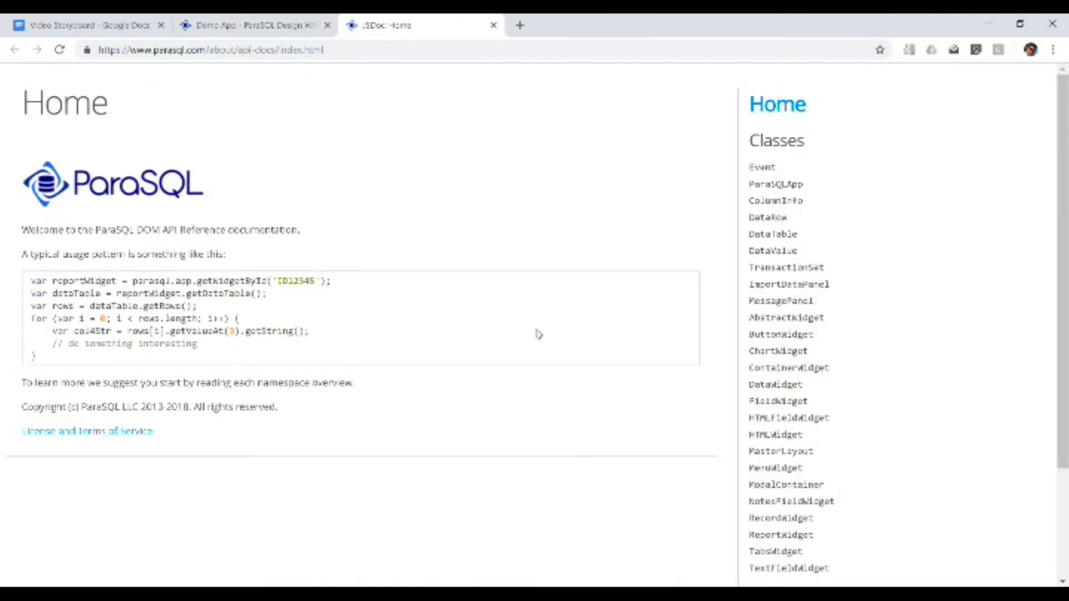
- Add an enlarged modal panel to the Demo App canvas and title it Order Example
key(ctrl+w)
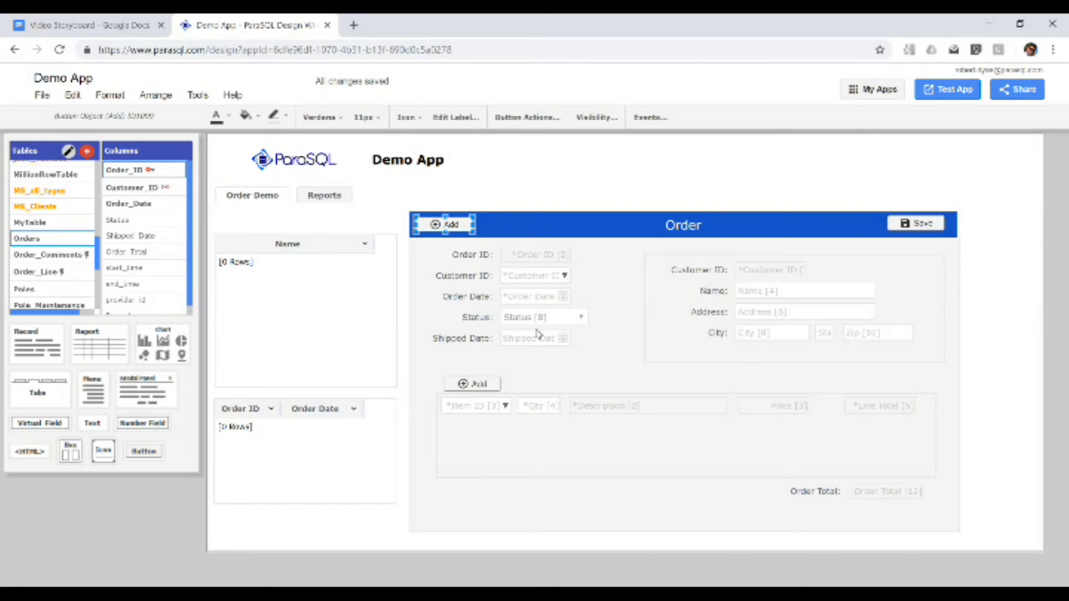
click(704, 201)
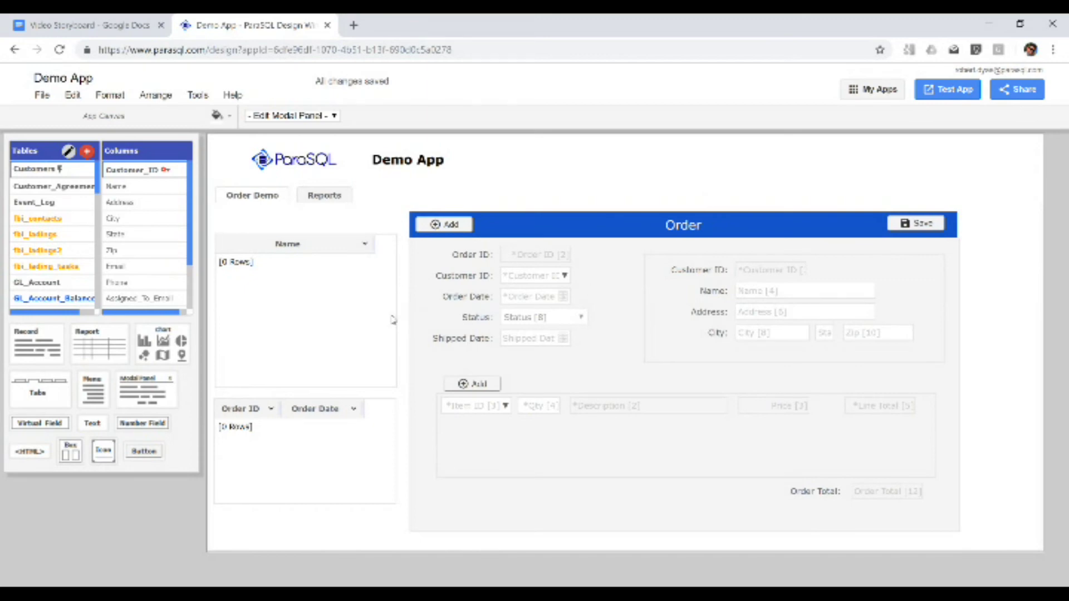
drag(134, 396, 512, 256)
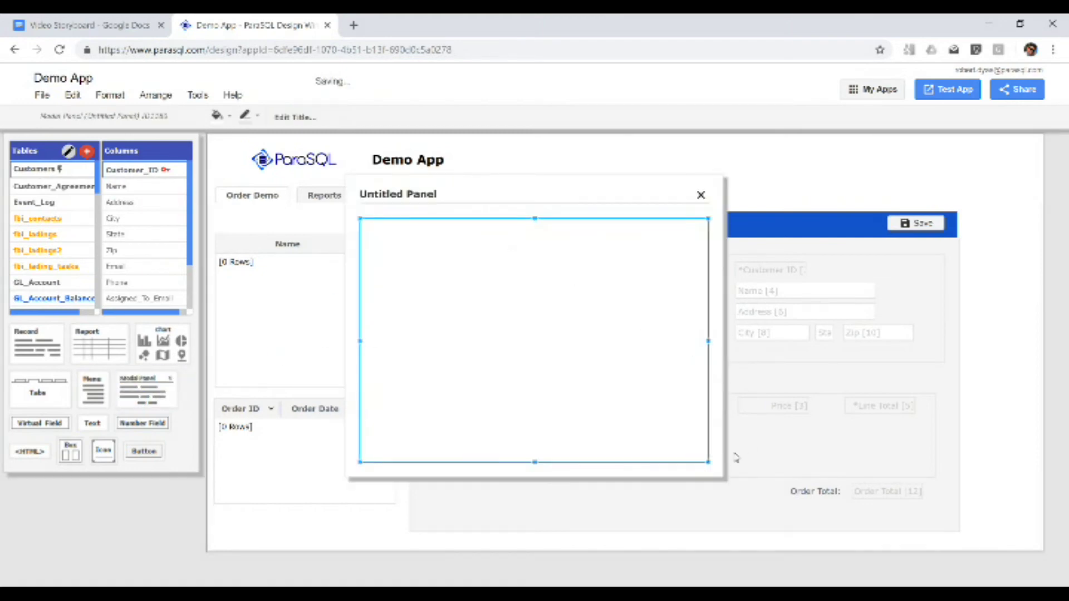
click(707, 462)
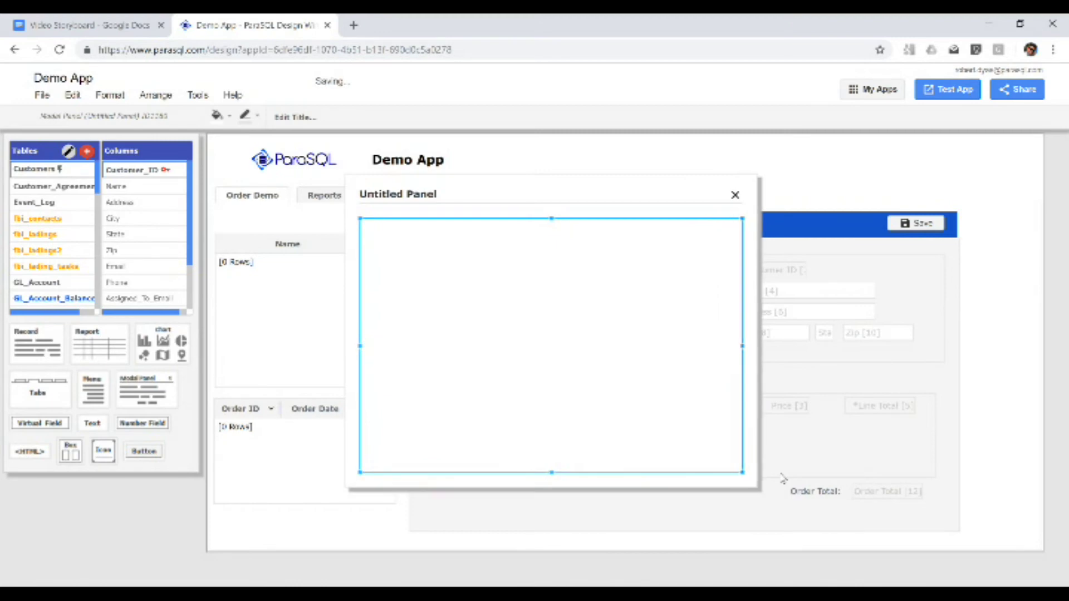
click(308, 118)
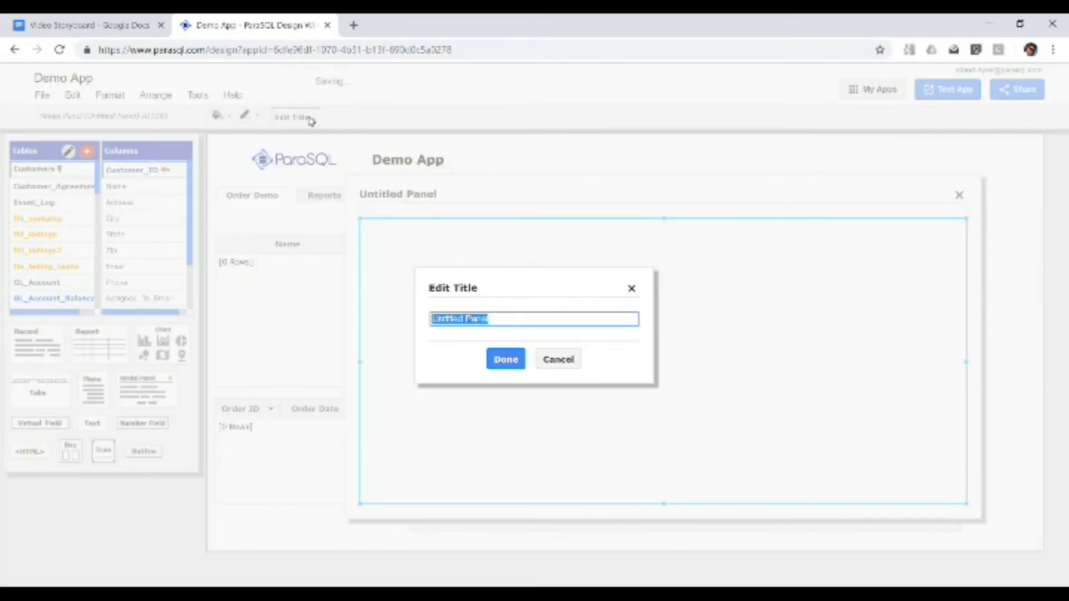
text(Order Example)
click(520, 362)
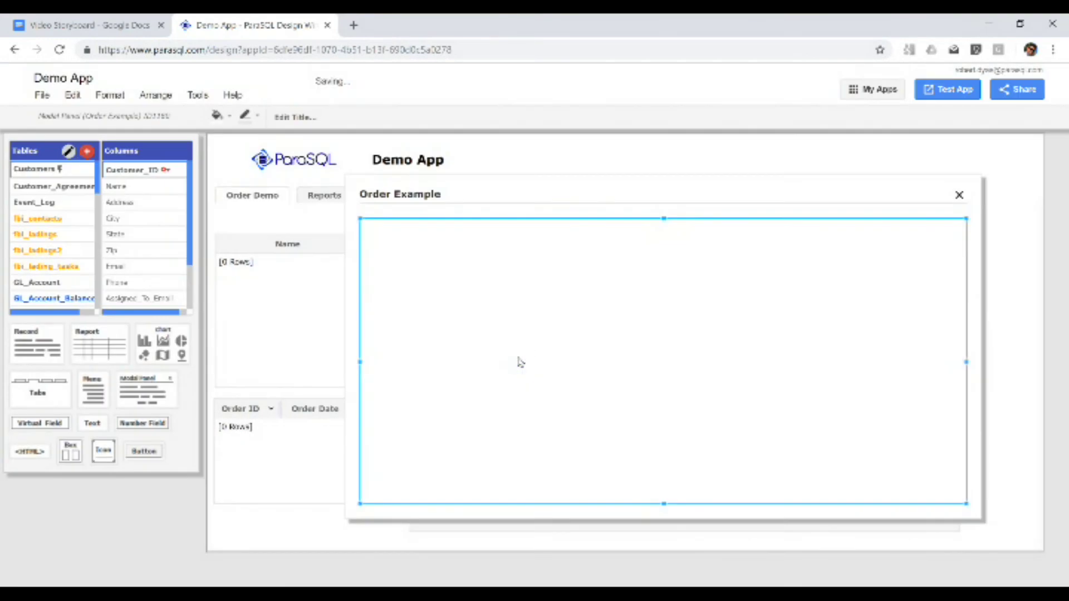
- Place an Orders record object in the Order Example panel, fitted to its upper-left corner and enlarged
scroll(53, 234, down, 5)
click(50, 238)
drag(46, 352, 429, 273)
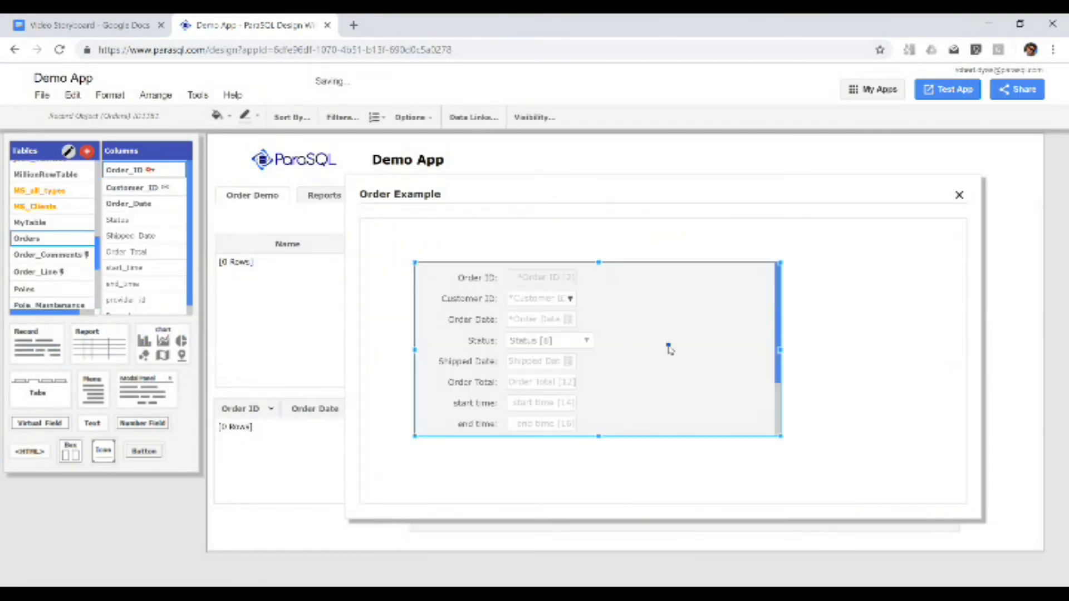
drag(728, 395, 886, 443)
- Nest a Customers record object in the right part of the Orders record in the Order Example panel
scroll(49, 275, up, 3)
click(45, 169)
drag(37, 346, 667, 271)
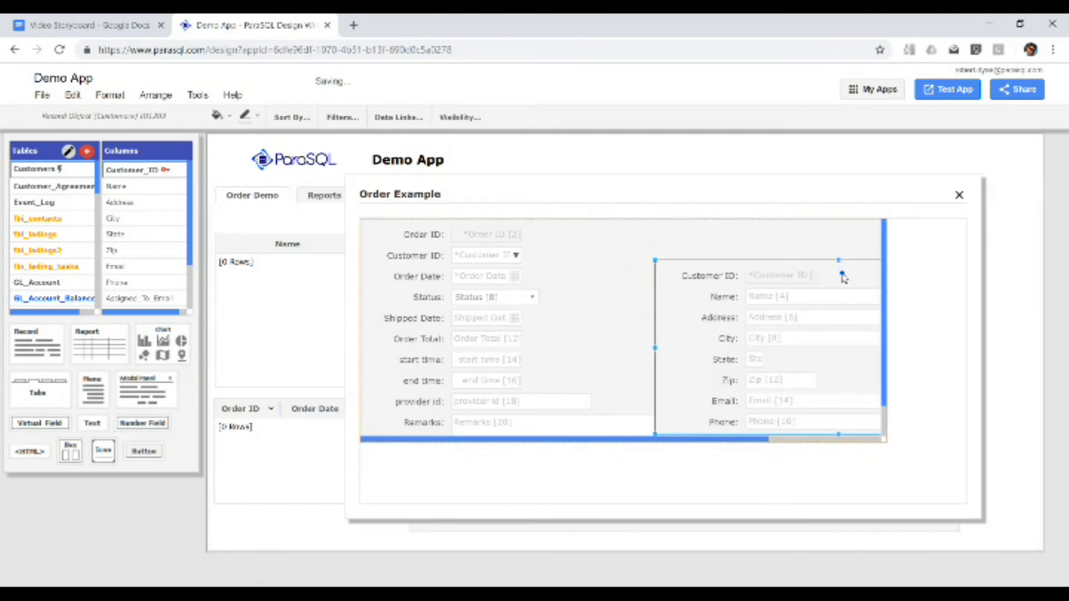
drag(842, 273, 835, 259)
- Shift the Order Example panel aside and link the Order ID report to the panel's Orders record
drag(572, 184, 662, 222)
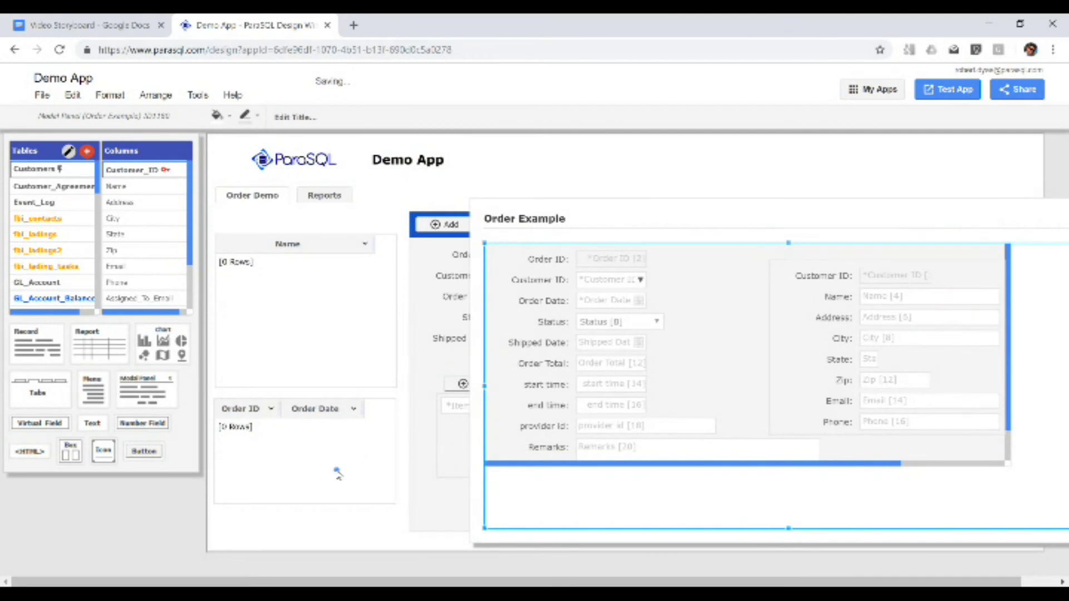
click(337, 470)
click(554, 118)
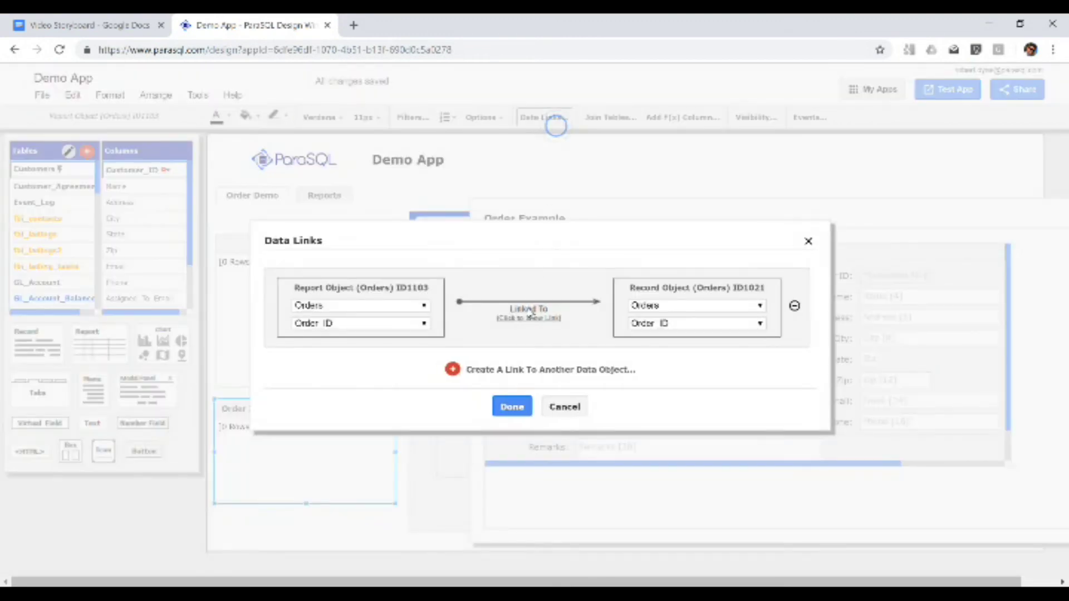
click(502, 366)
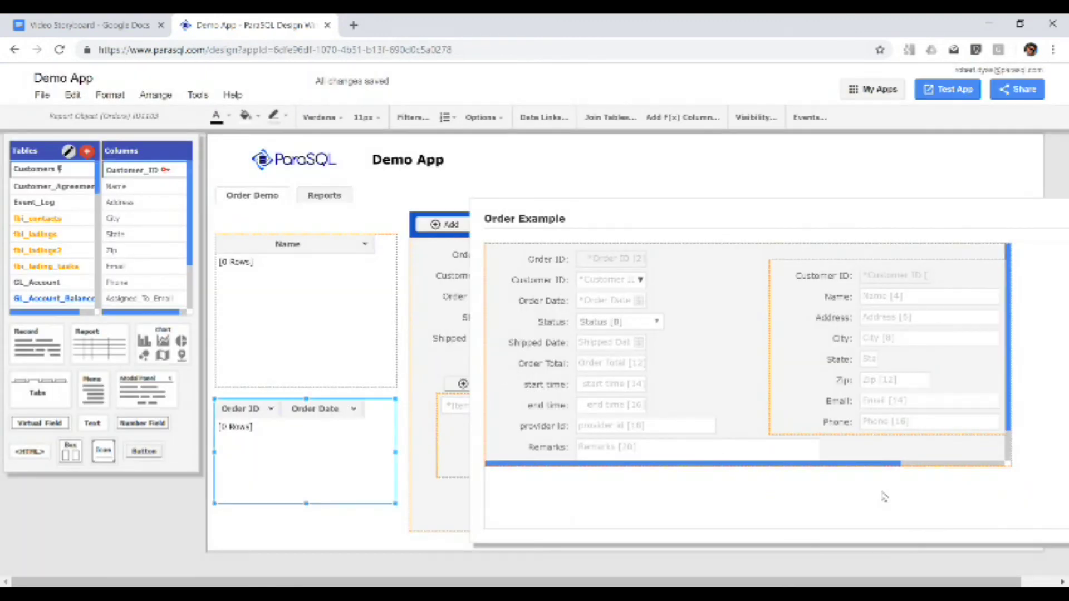
click(854, 447)
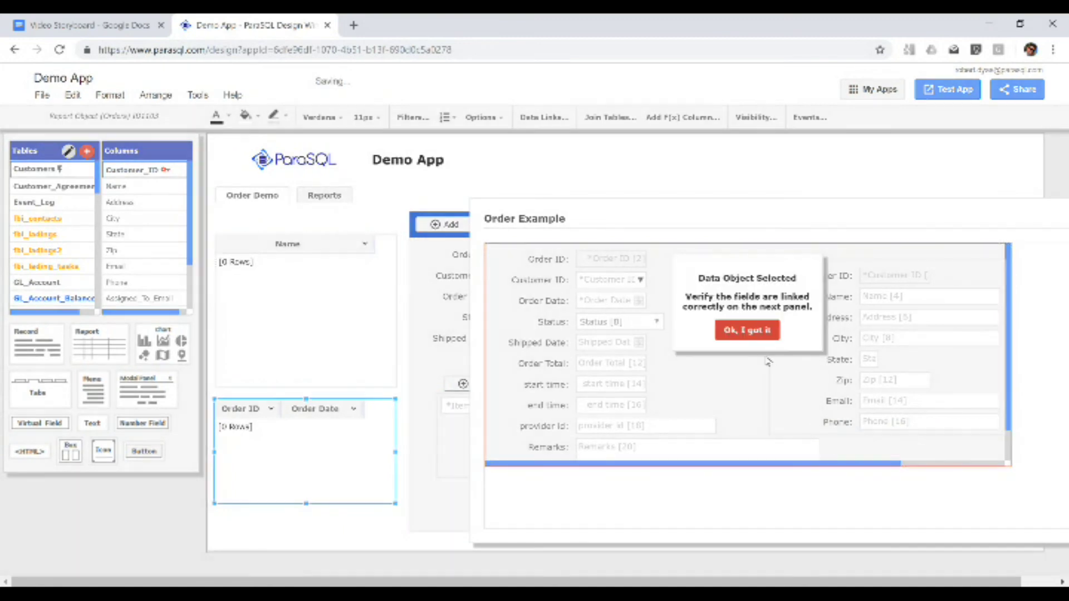
click(749, 330)
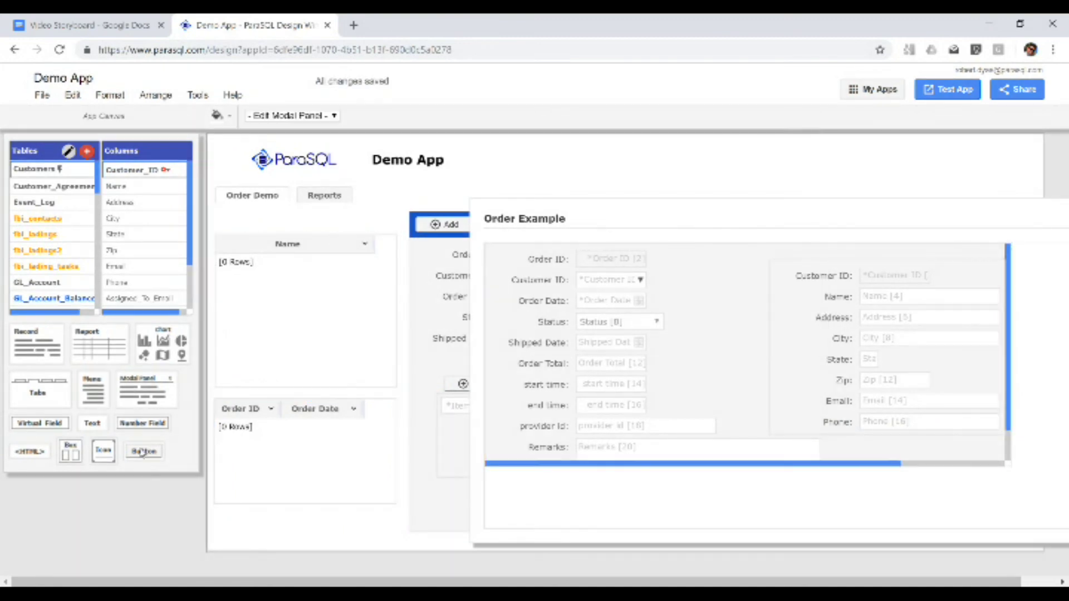
- Add a button above the customer name report, labelled "Show Details...", with an open-window icon, and widen it to fit
drag(144, 451, 296, 218)
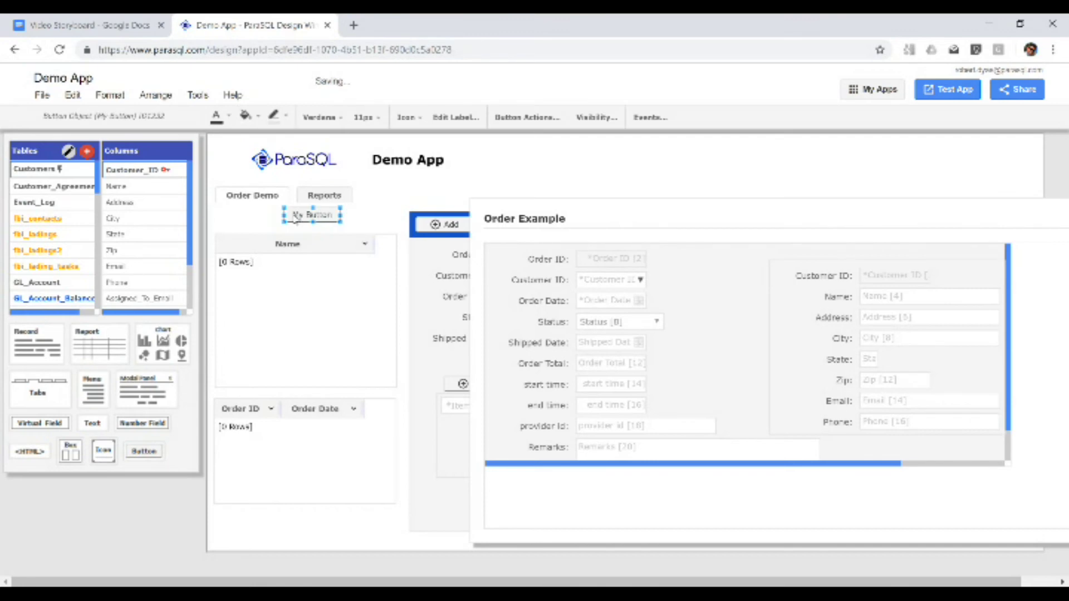
double_click(299, 217)
text(Show Details)
key(Return)
click(408, 117)
click(474, 228)
drag(341, 219, 372, 218)
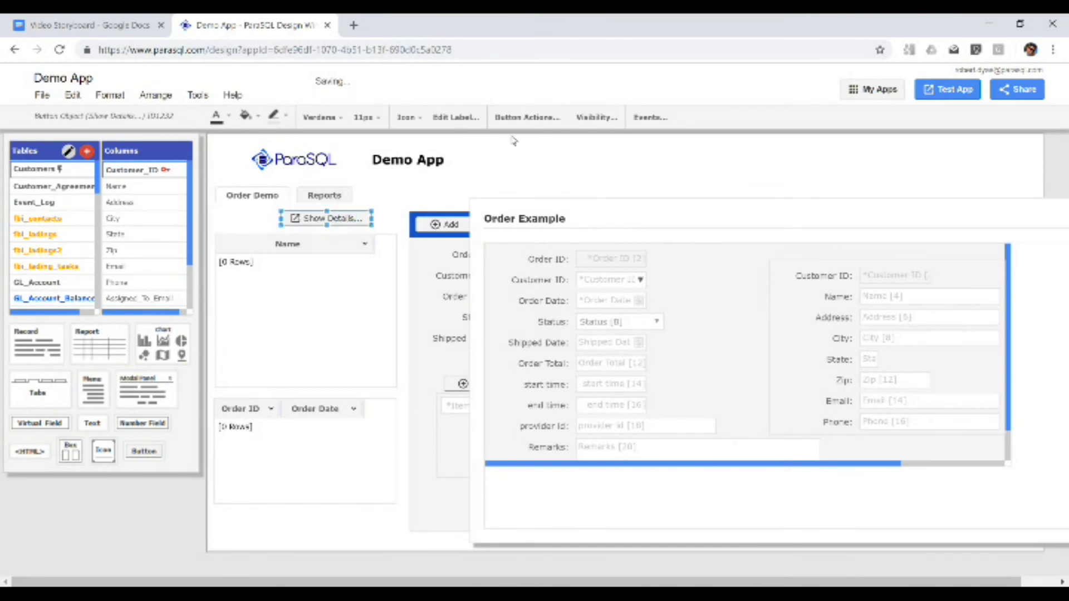
- Connect the Show Details button to the Order Example modal panel with the Show action
click(525, 118)
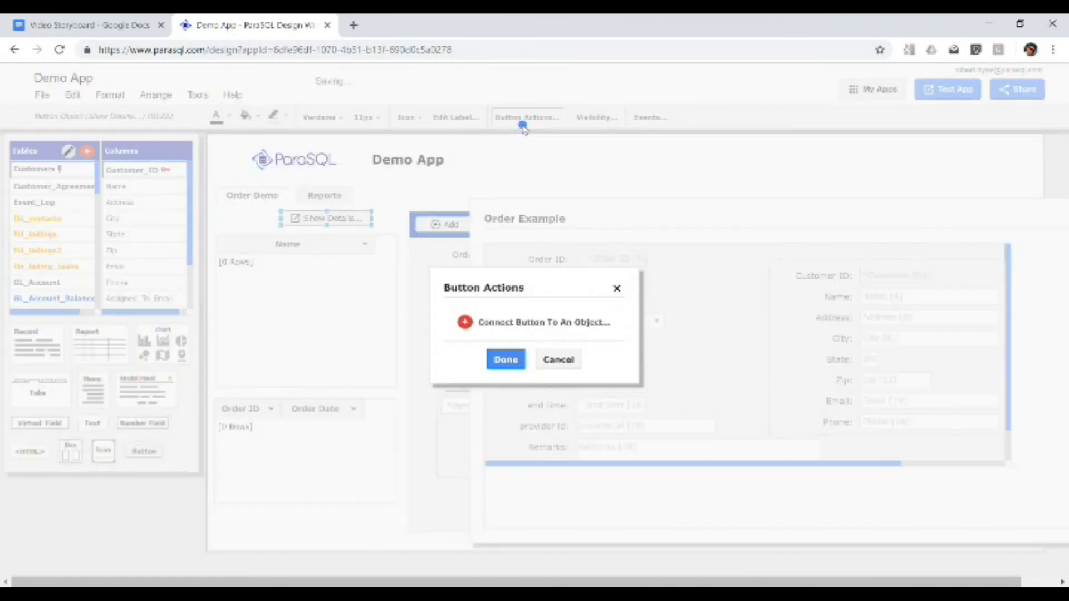
click(526, 322)
click(561, 504)
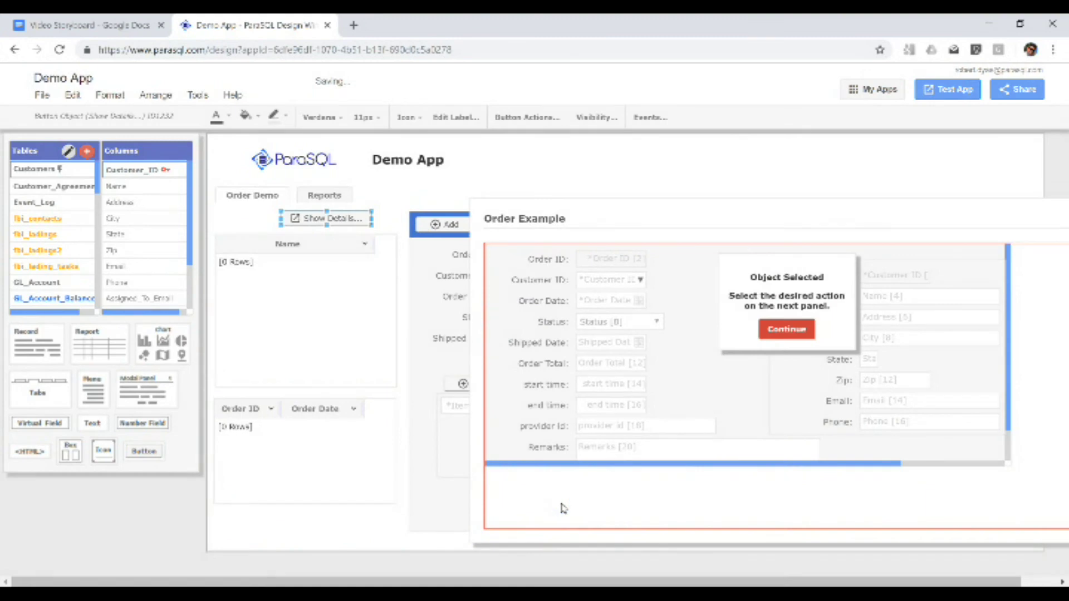
click(786, 329)
click(671, 308)
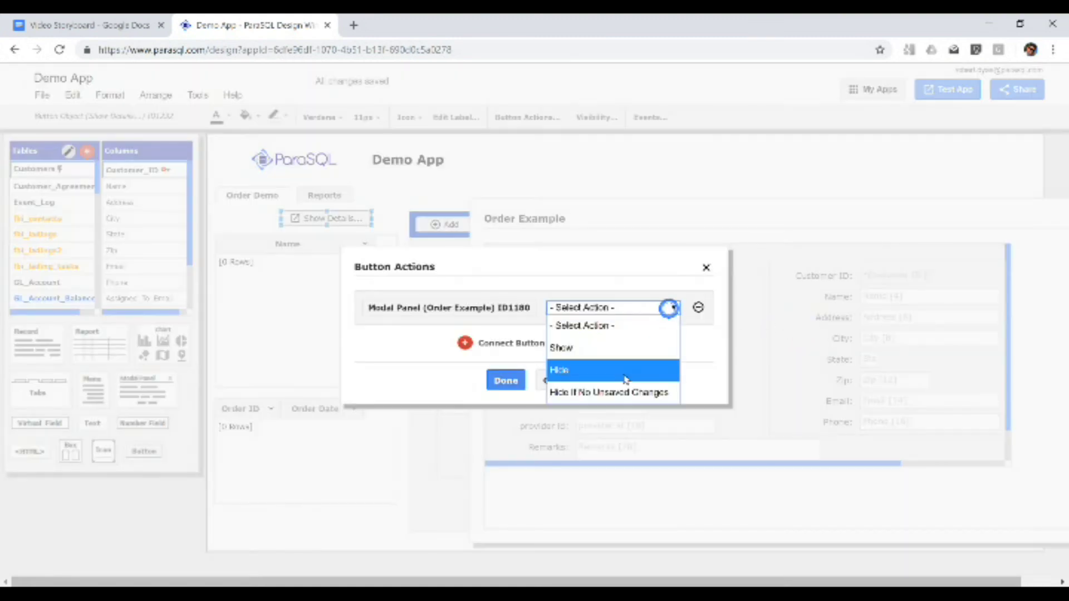
click(603, 348)
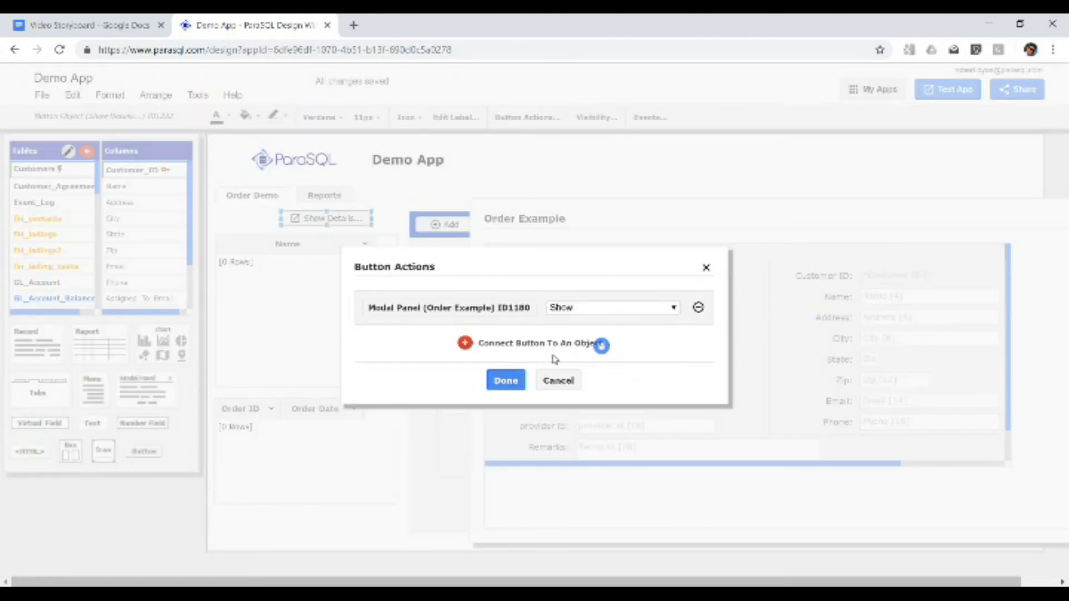
click(506, 381)
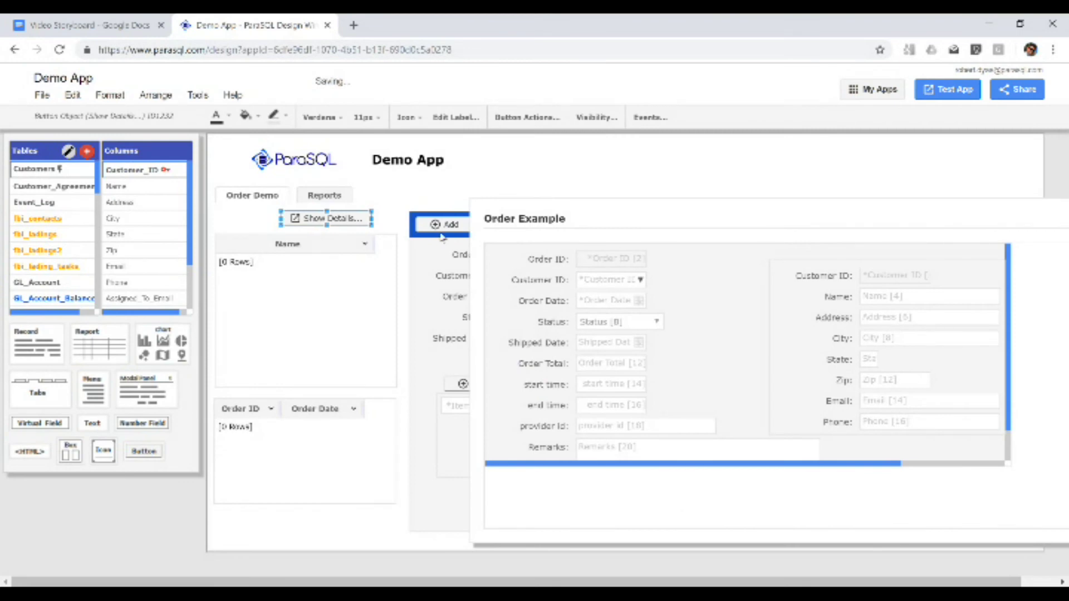
- Test the app by showing the details of an order in the Order Example panel, and close the test
click(967, 93)
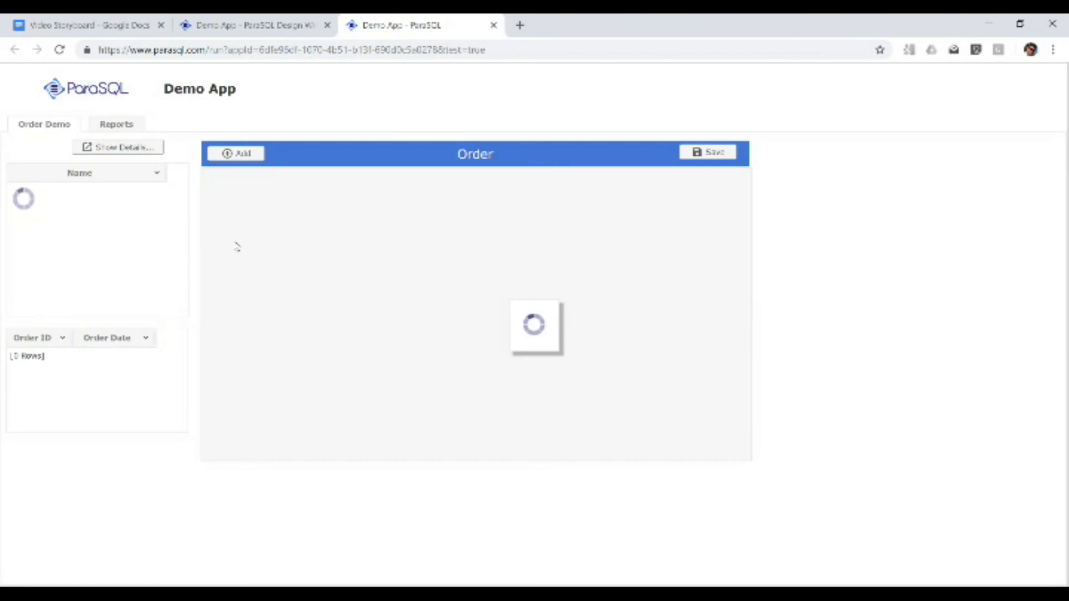
click(142, 148)
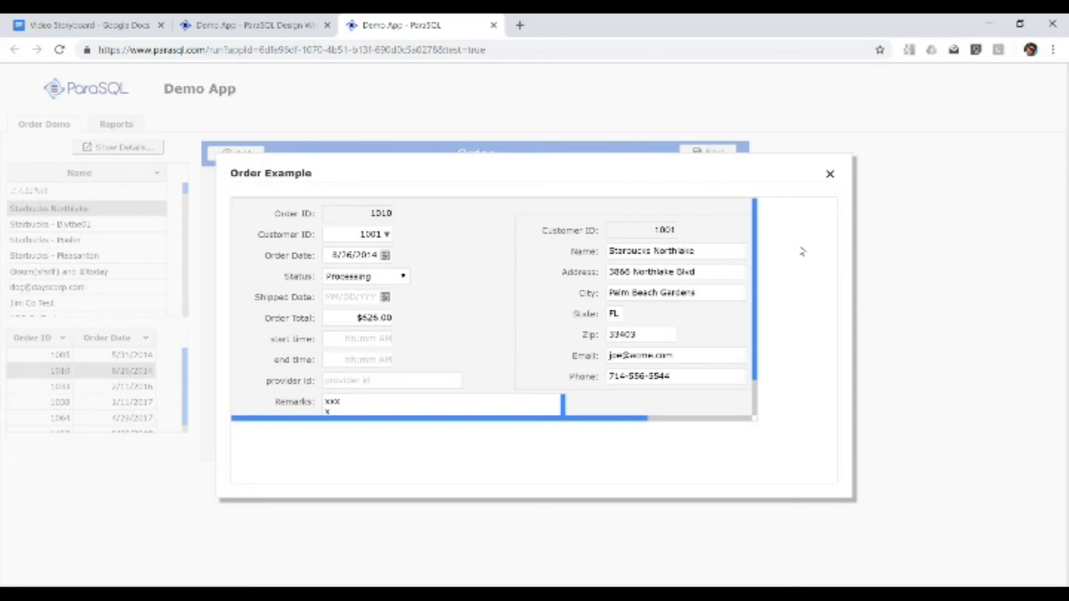
key(ctrl+w)
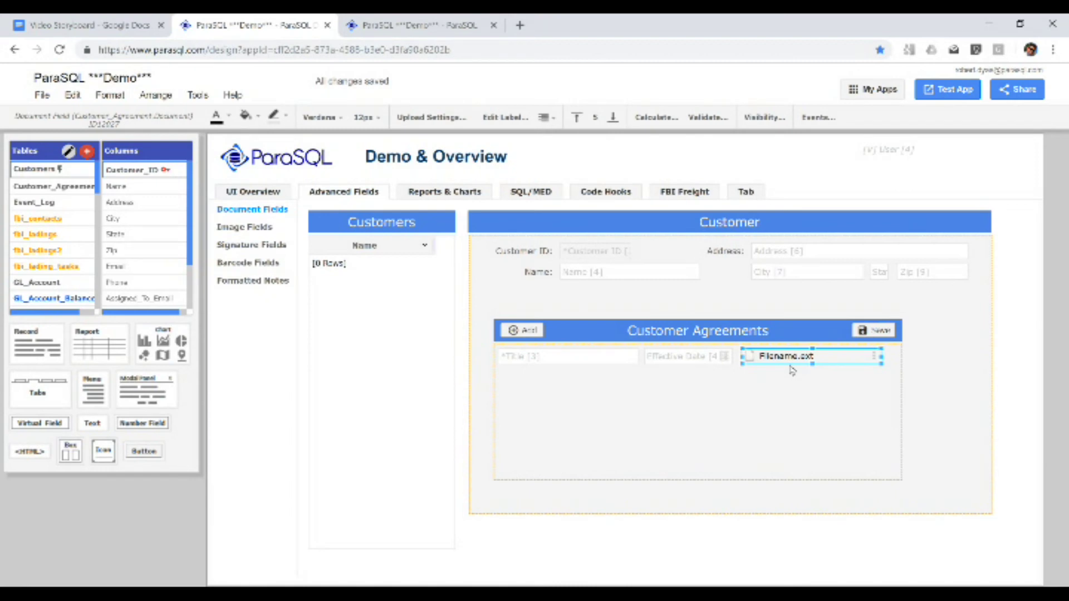
- In the running ParaSQL ***Demo*** app, check the file options of Data Sheet.pdf and add a blank customer agreement row
click(395, 25)
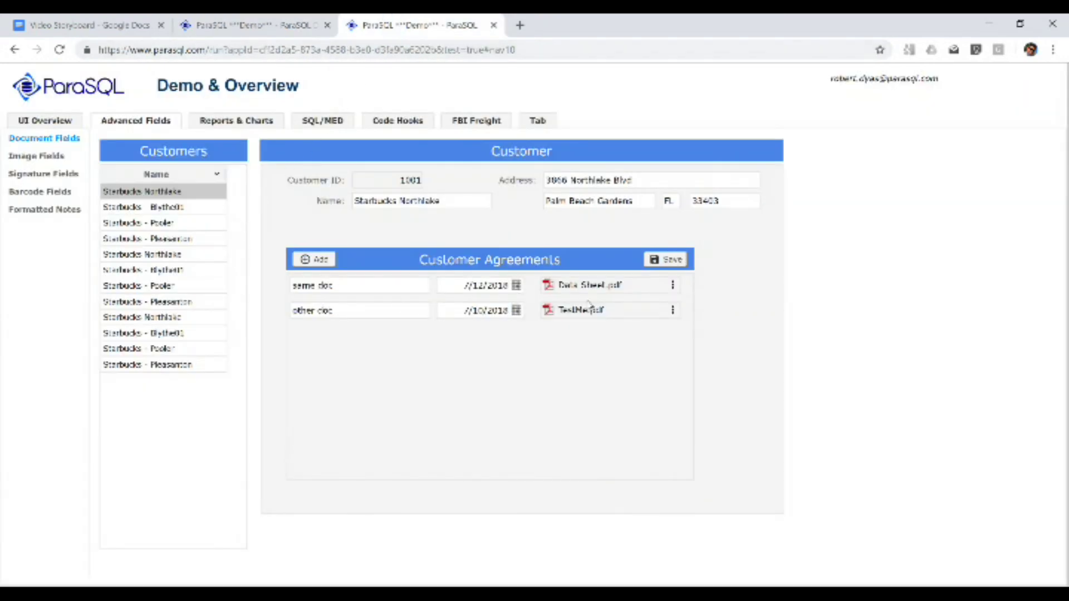
click(673, 285)
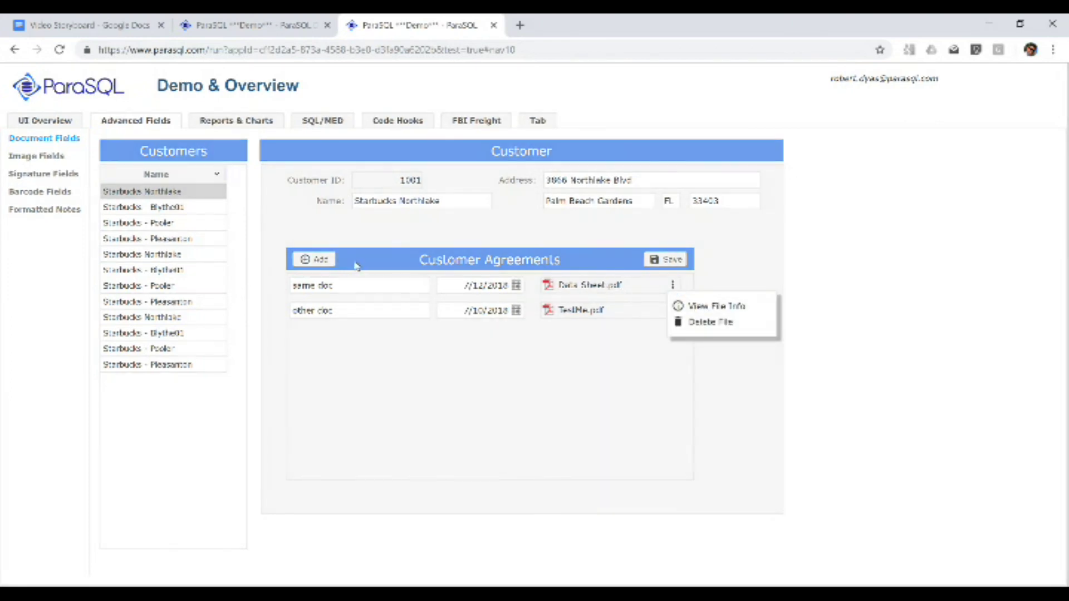
click(315, 259)
click(672, 334)
click(689, 353)
key(Escape)
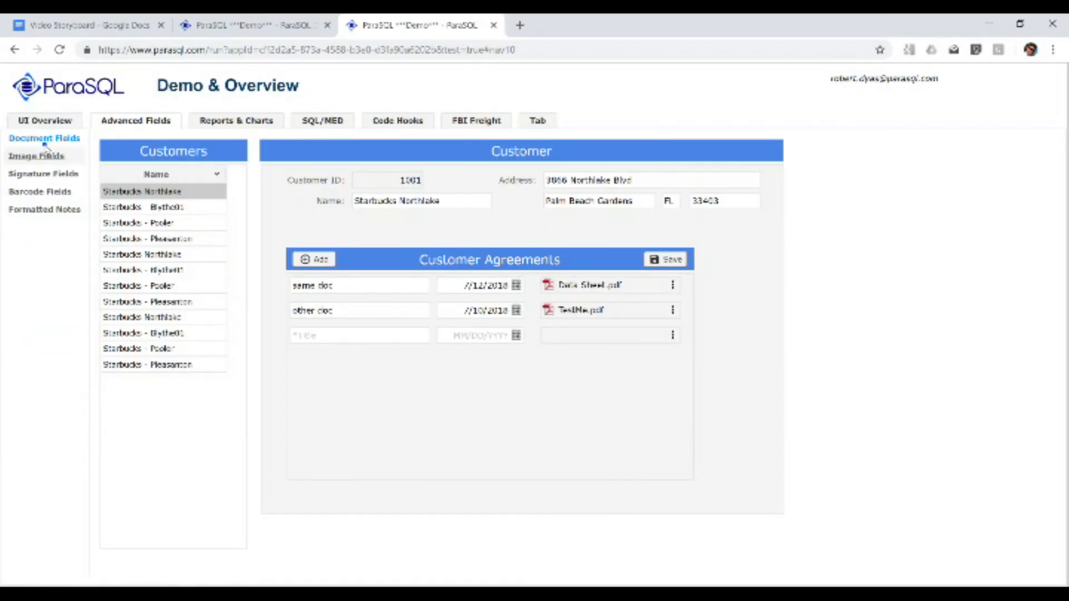
- View the image fields demo and widen the Photo column to enlarge the thumbnails
click(38, 156)
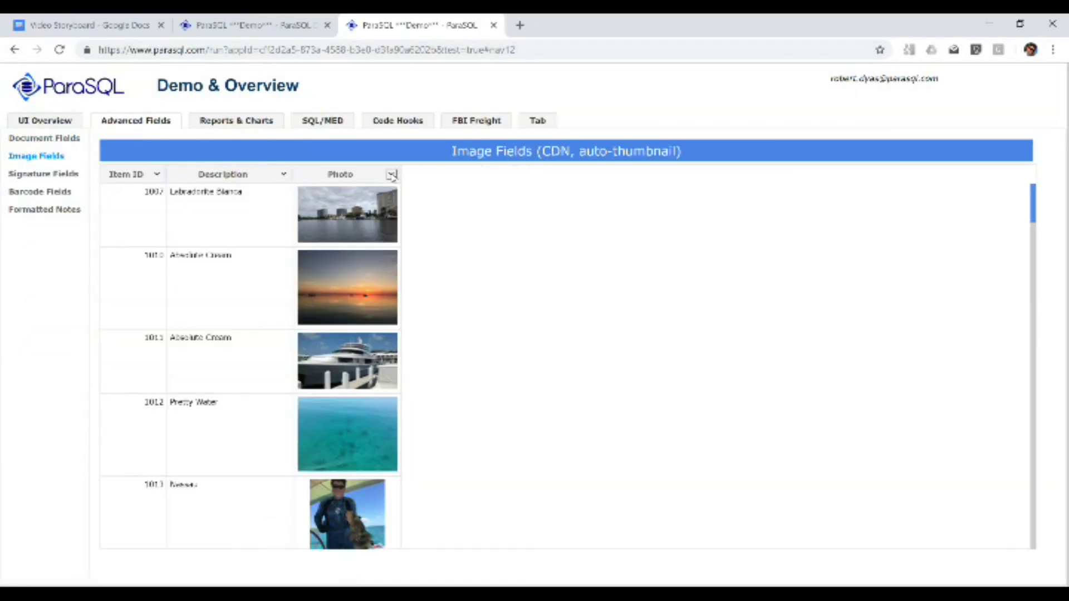
drag(400, 174, 518, 175)
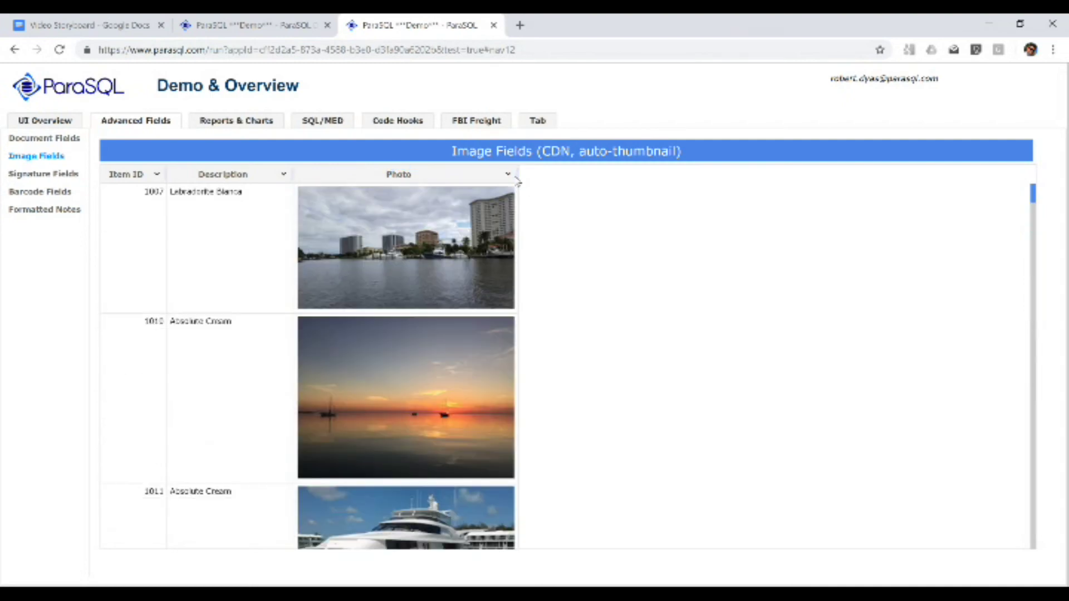
drag(517, 177, 572, 174)
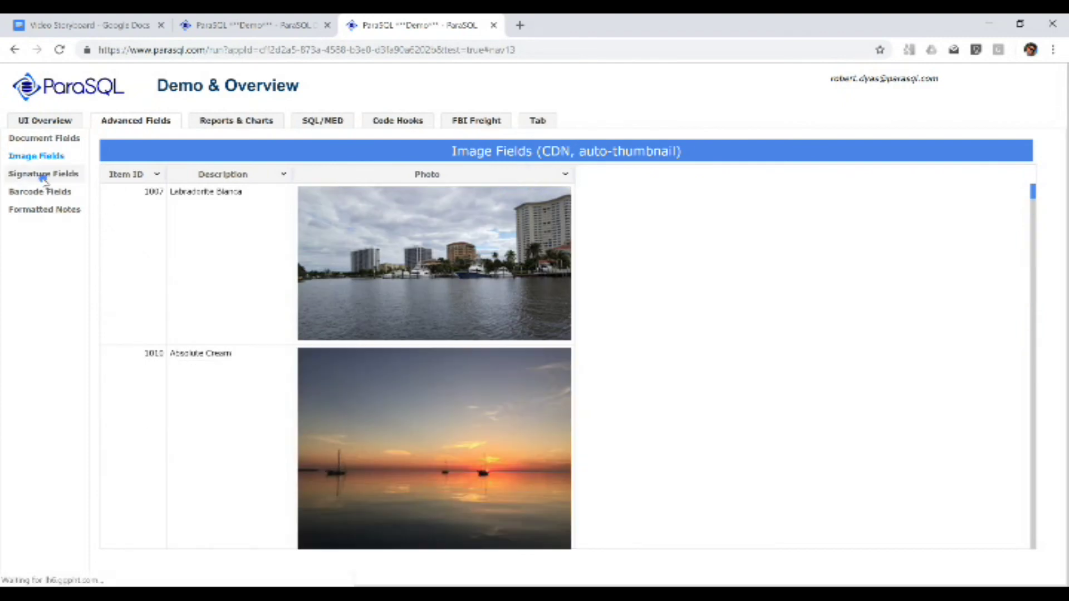
- Draw an installer signature on the Starbucks Northlake record in the signature fields demo
click(44, 176)
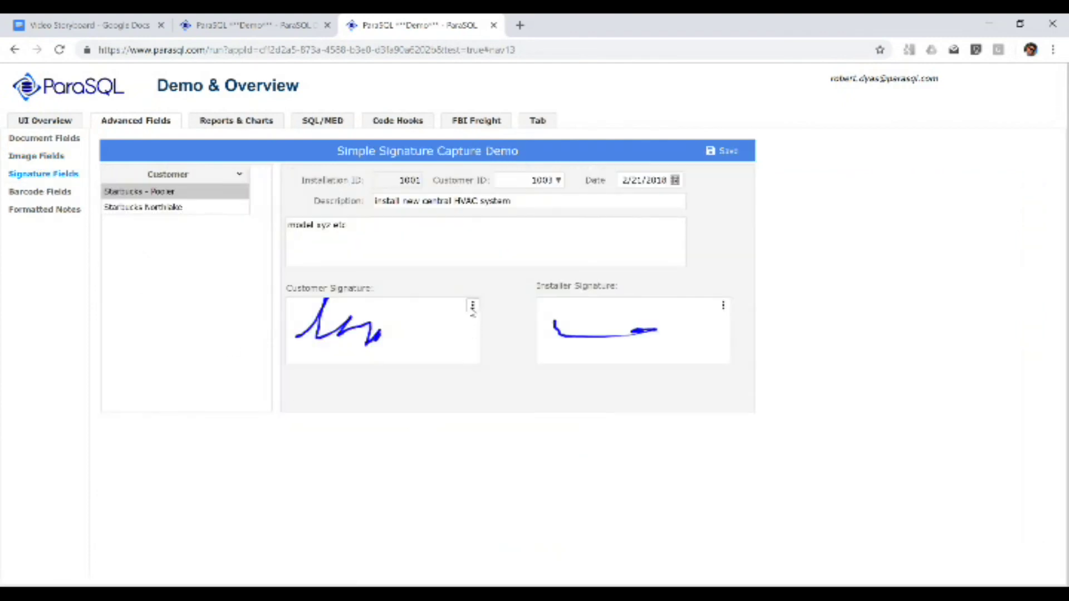
click(204, 208)
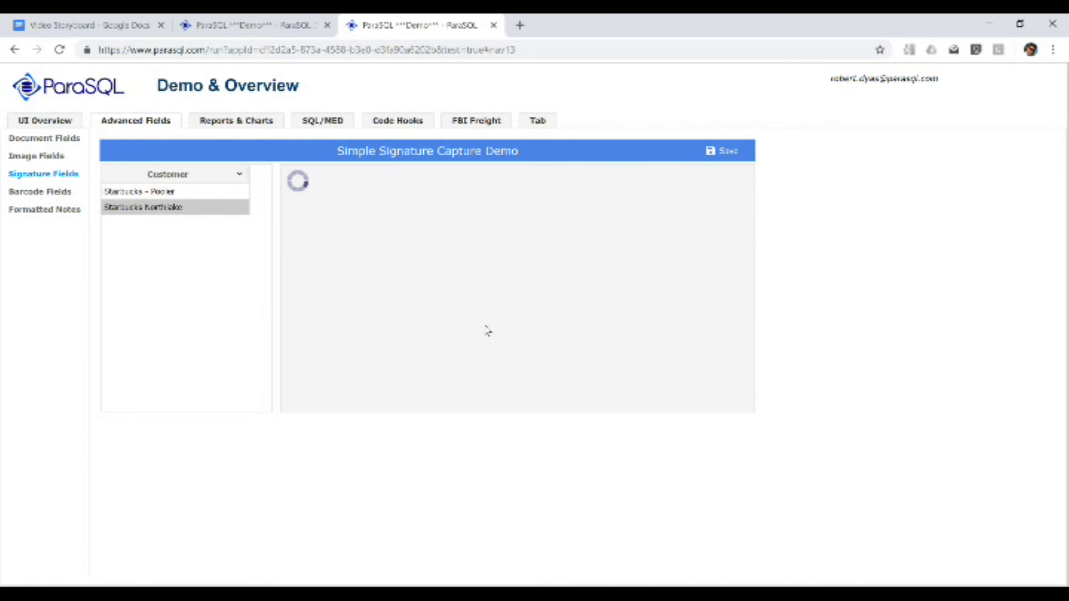
click(648, 332)
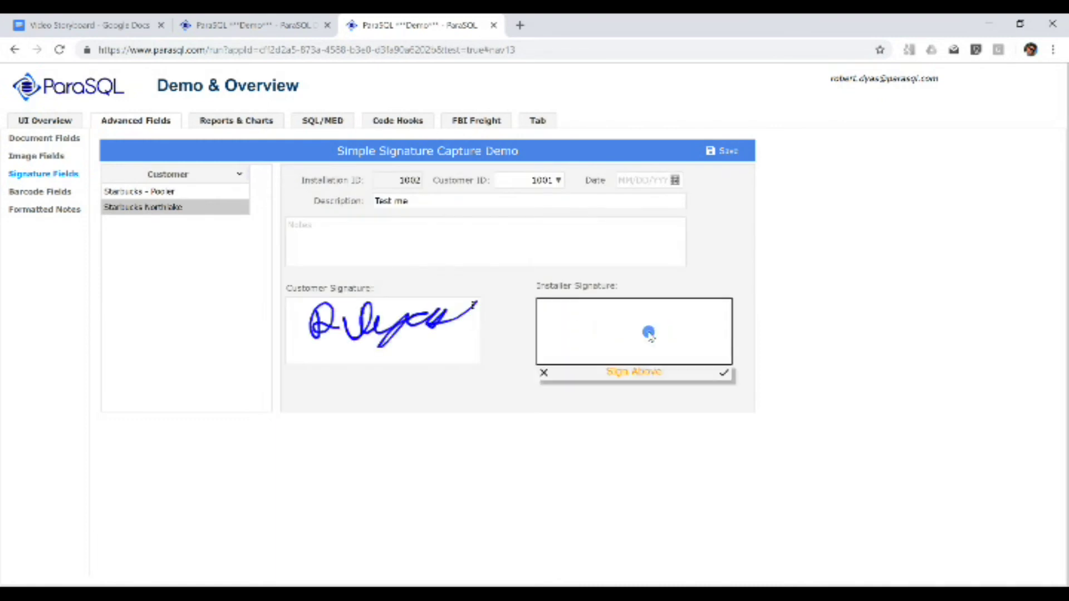
mouse_move(597, 336)
mouse_down()
mouse_move(685, 312)
mouse_move(706, 337)
mouse_move(705, 326)
mouse_up()
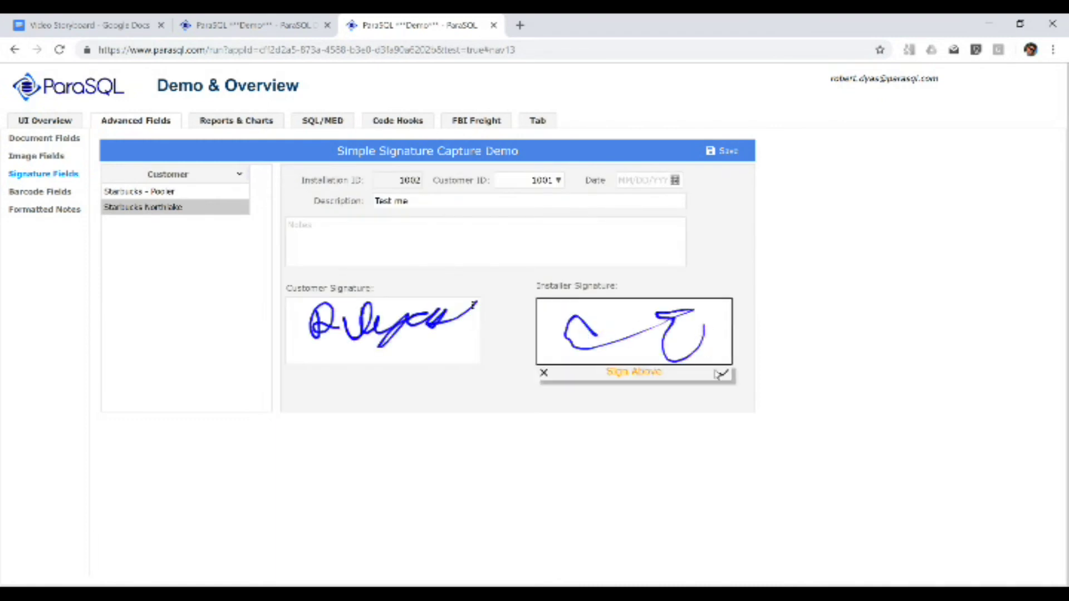
- View the barcode fields demo and the formatted notes demo
click(66, 194)
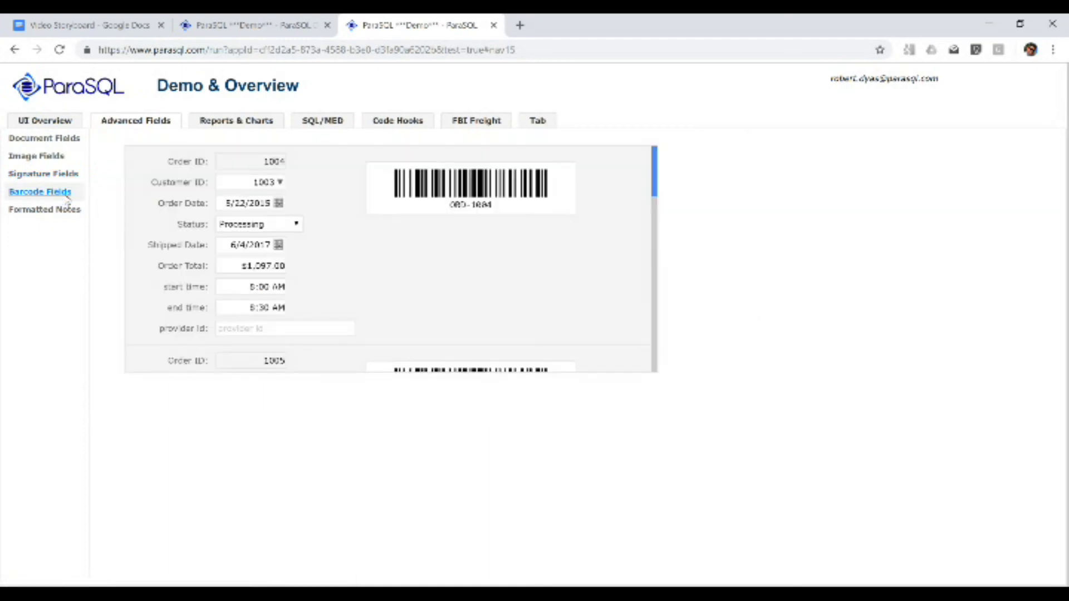
click(55, 209)
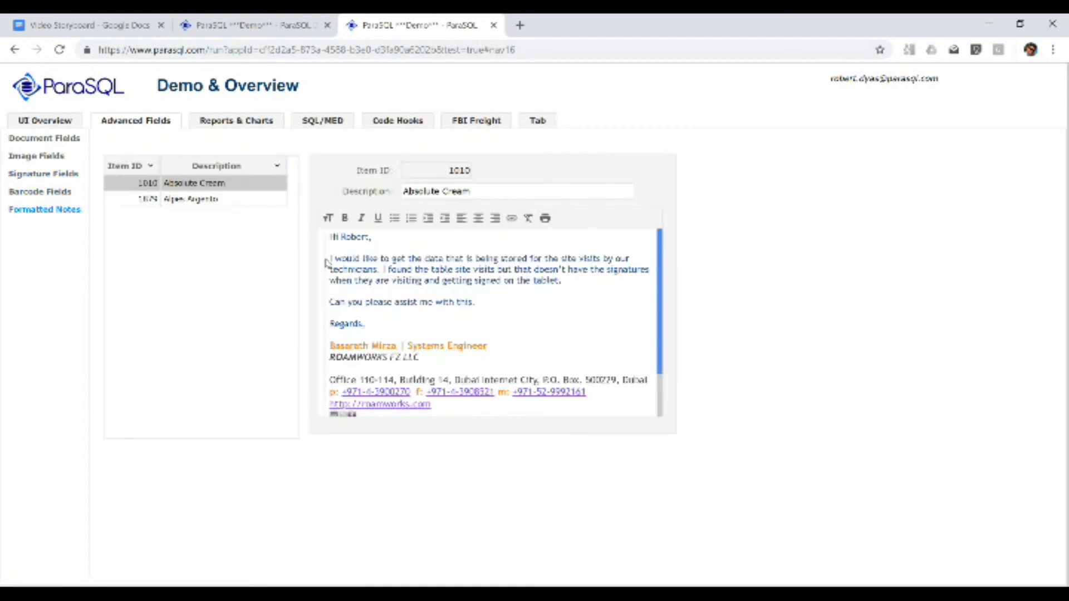
- Examine the rollup report in the running app and the designer, its Total_Orders F(x) column formula, and the All Charts page
click(233, 119)
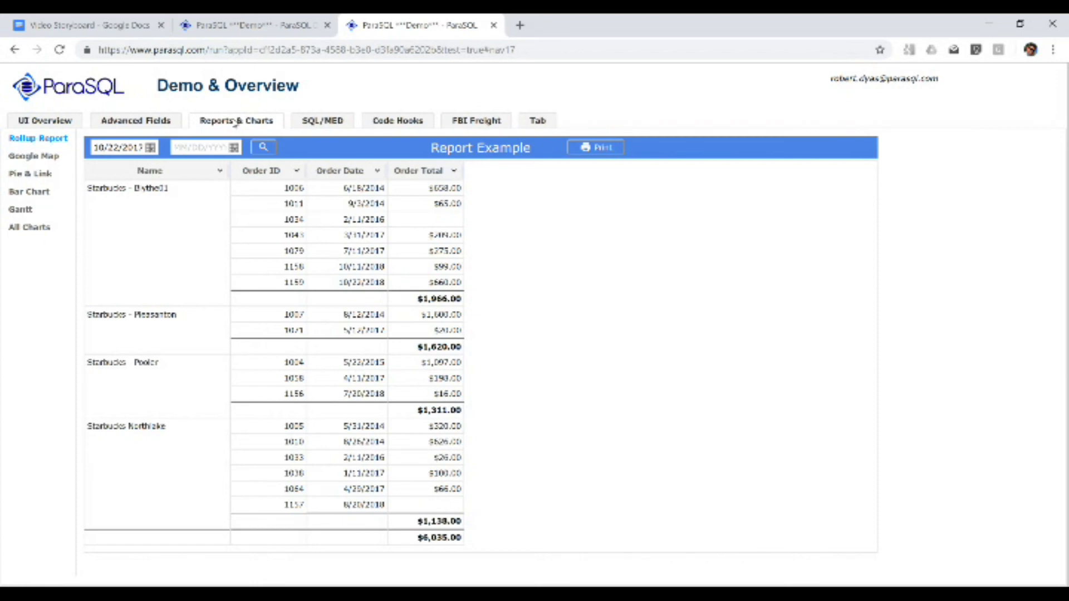
click(244, 25)
click(465, 190)
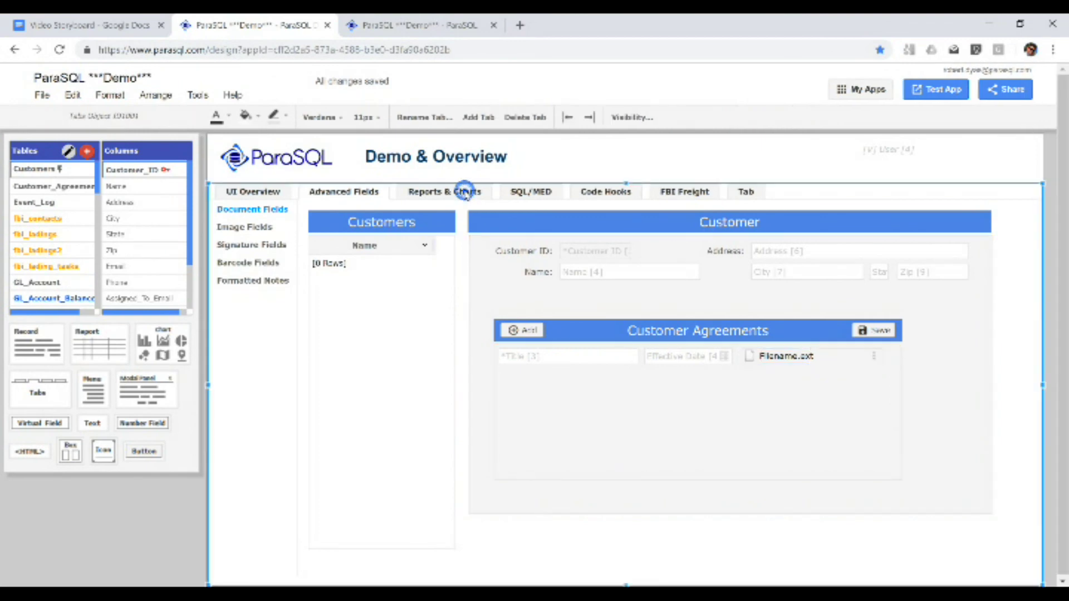
click(640, 341)
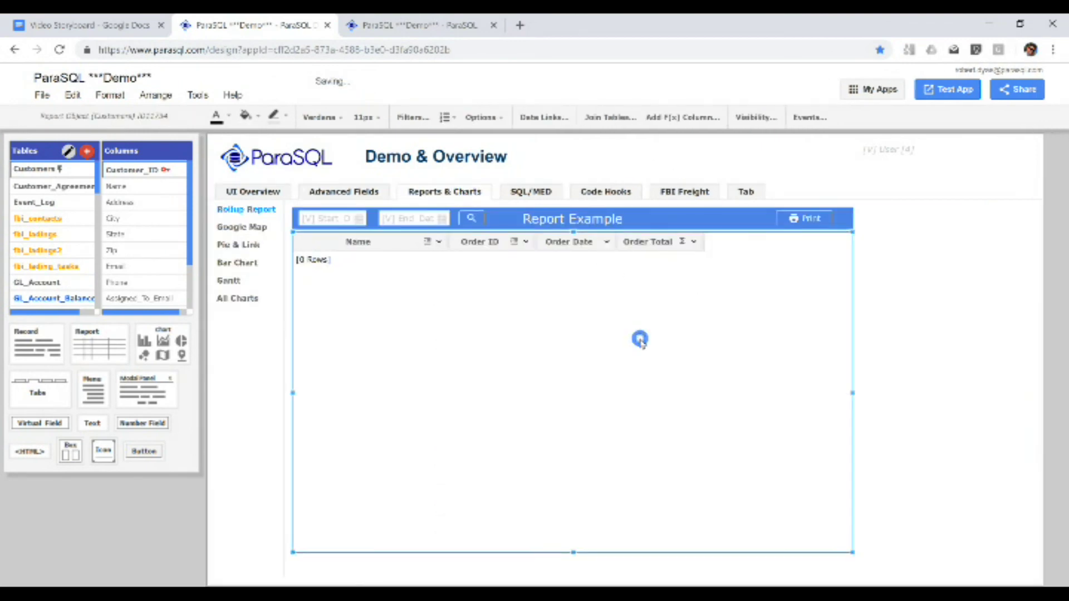
click(682, 117)
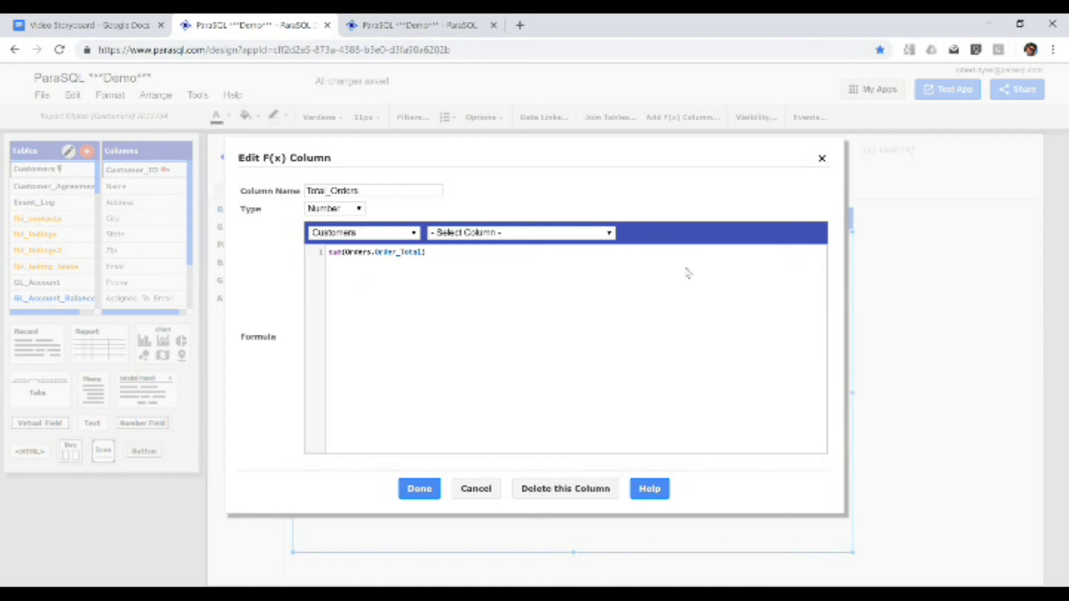
triple_click(386, 254)
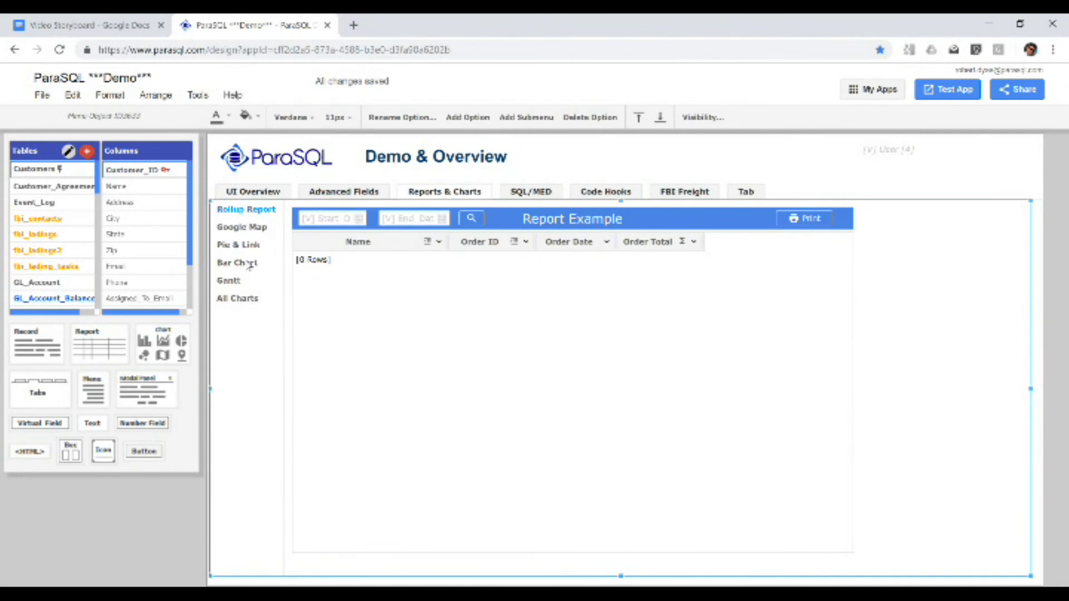
click(240, 299)
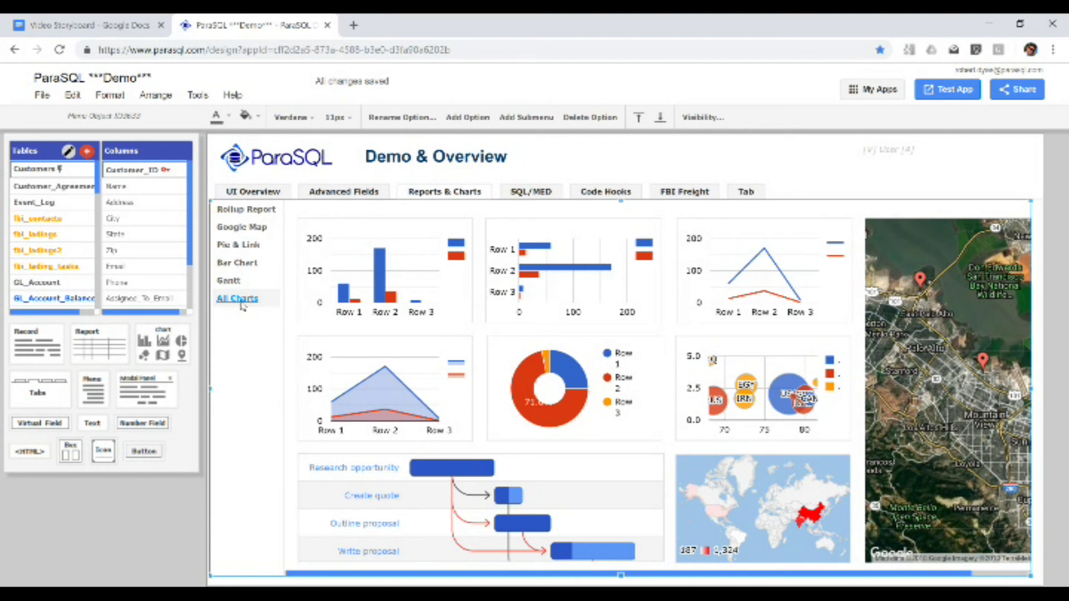
- Add a chart based on the Orders table to the Sample page and enlarge it
click(32, 236)
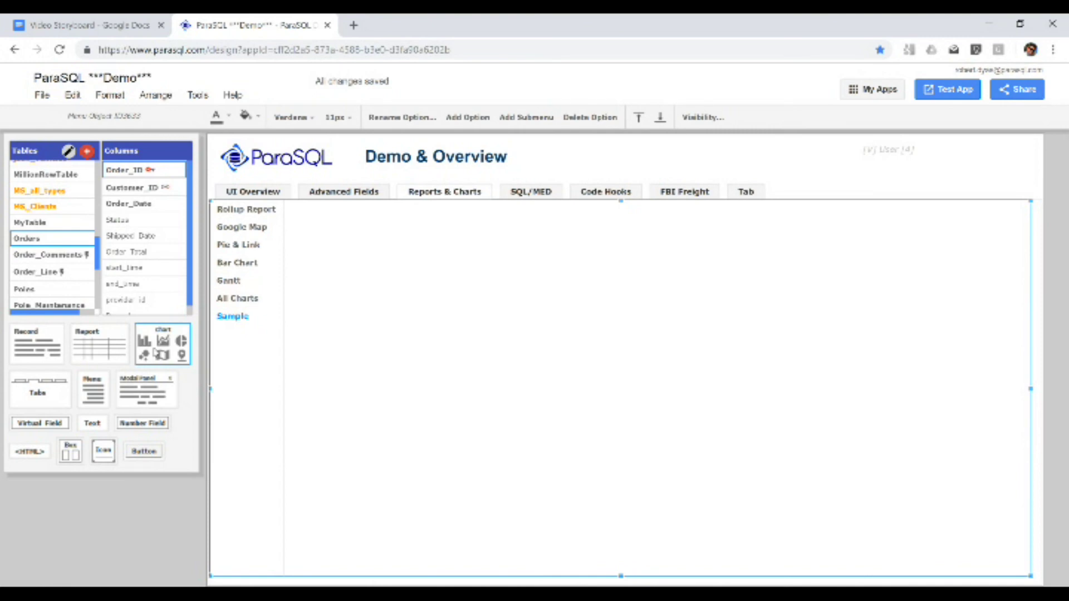
drag(154, 352, 406, 301)
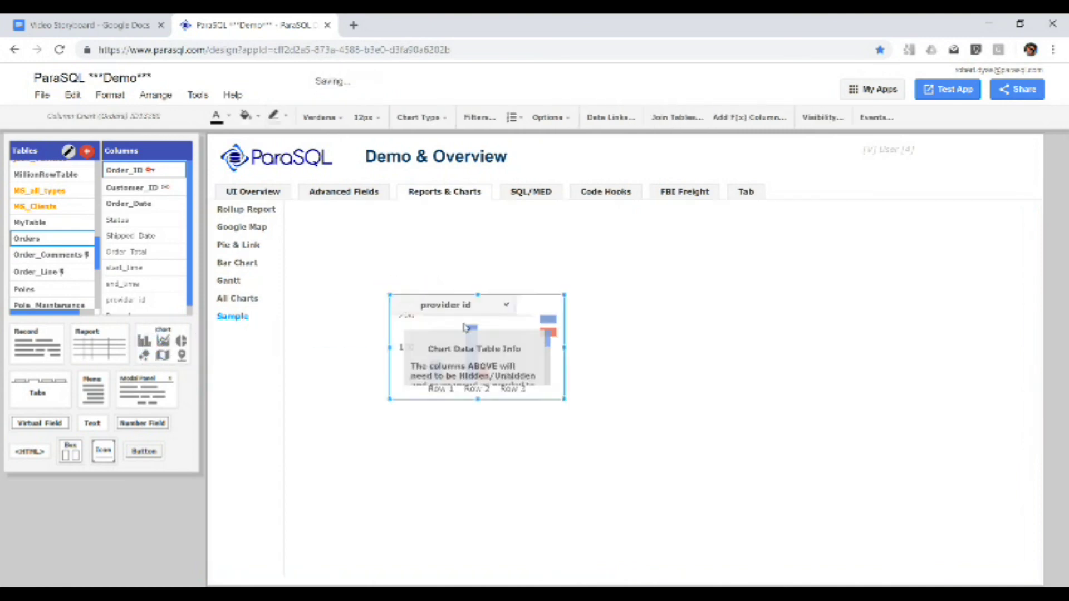
drag(565, 398, 845, 476)
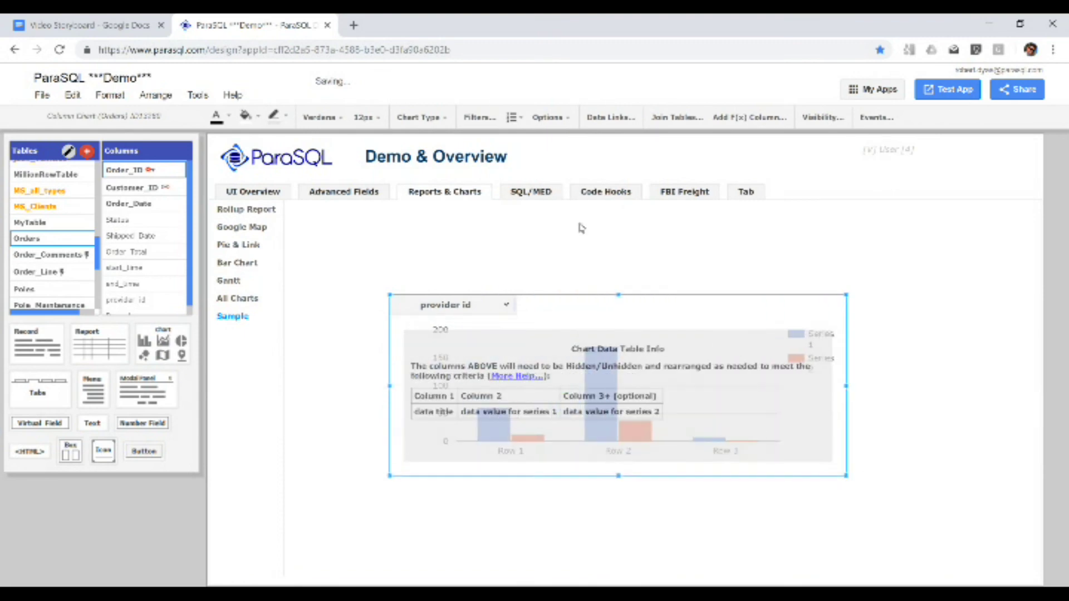
- Change the Orders chart to a Map chart with the Hybrid map type
click(404, 117)
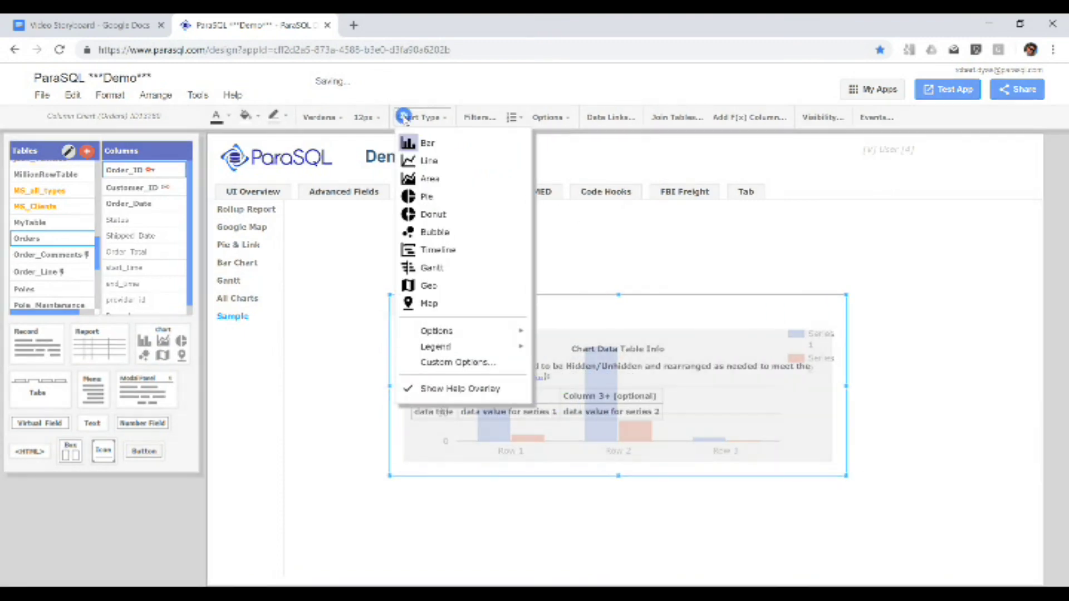
click(428, 303)
click(423, 117)
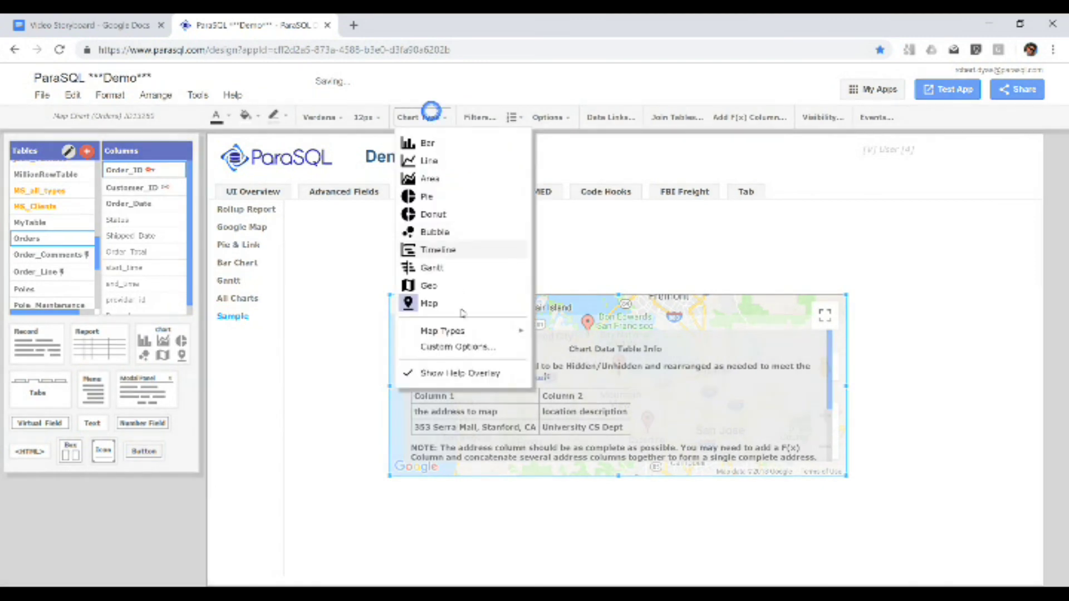
mouse_move(493, 334)
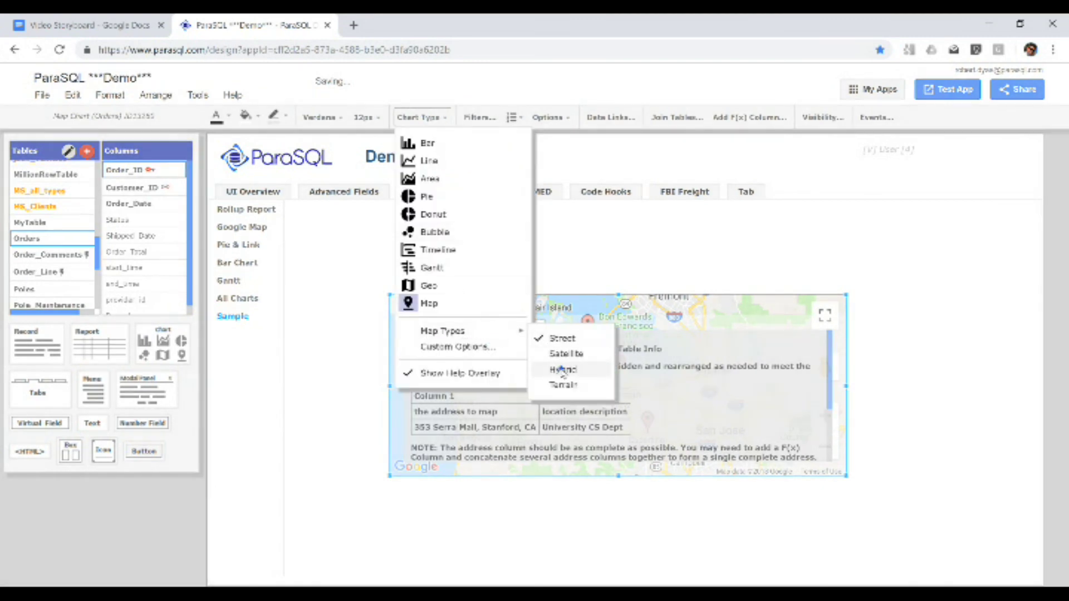
click(562, 368)
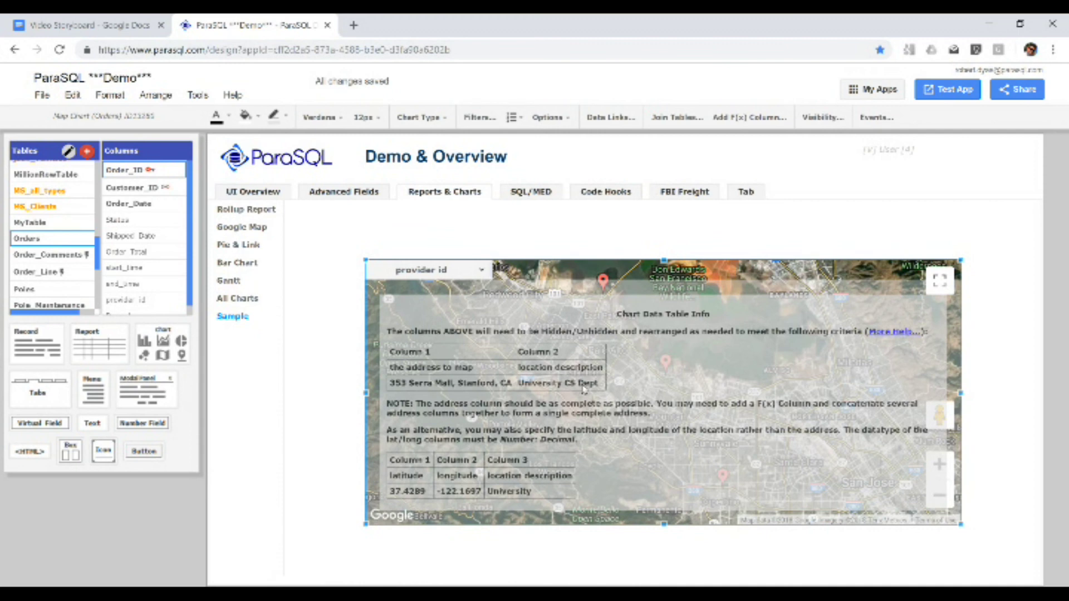
- Unhide the Orders.Order_Date column in the map chart, move it before provider id and widen it
click(481, 269)
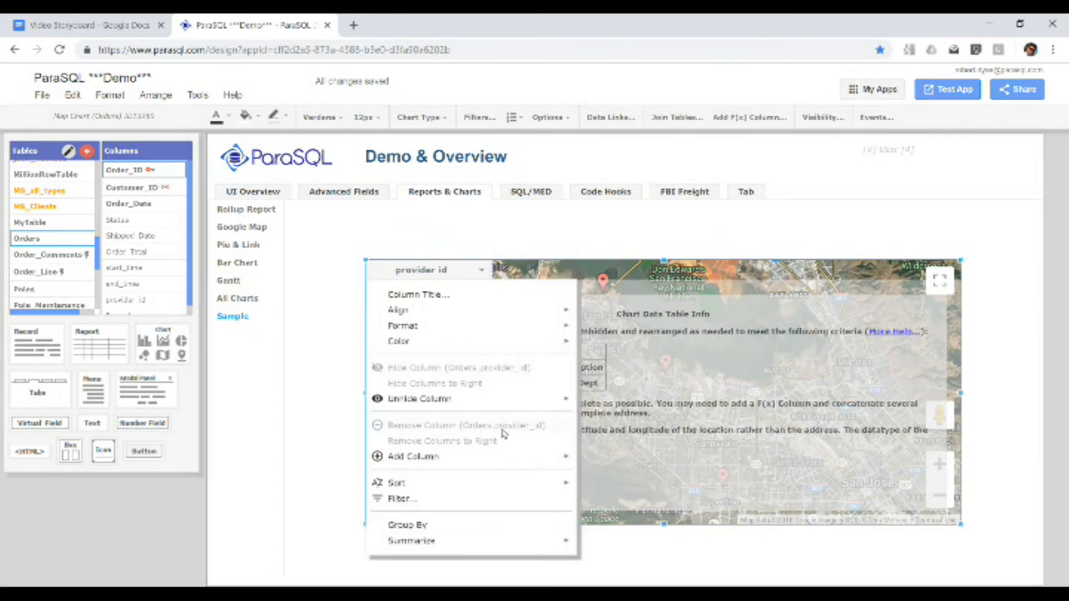
mouse_move(493, 408)
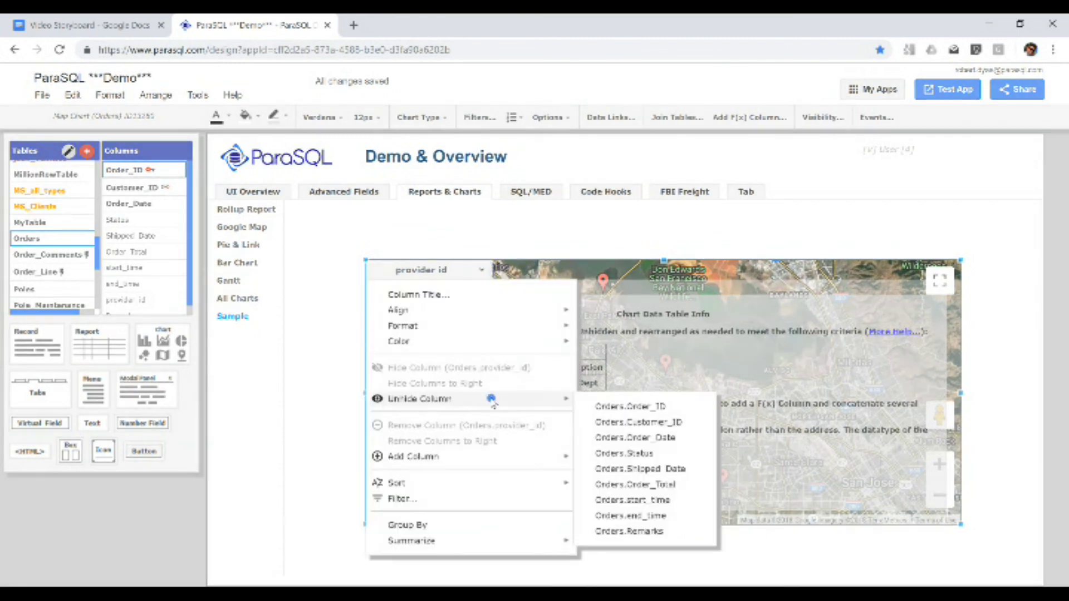
click(636, 437)
drag(523, 270, 398, 270)
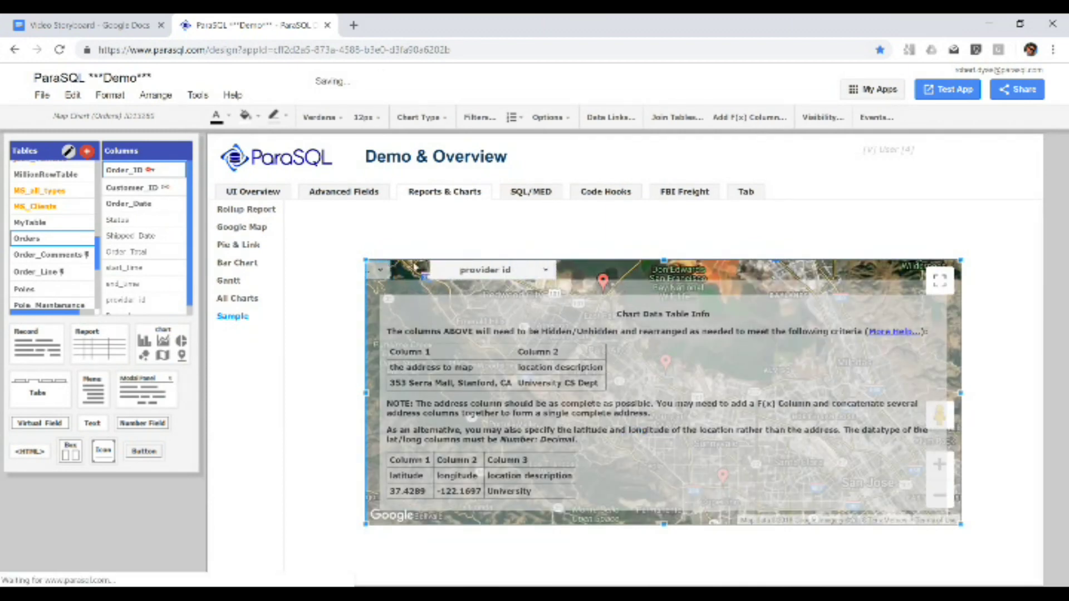
drag(429, 269, 448, 269)
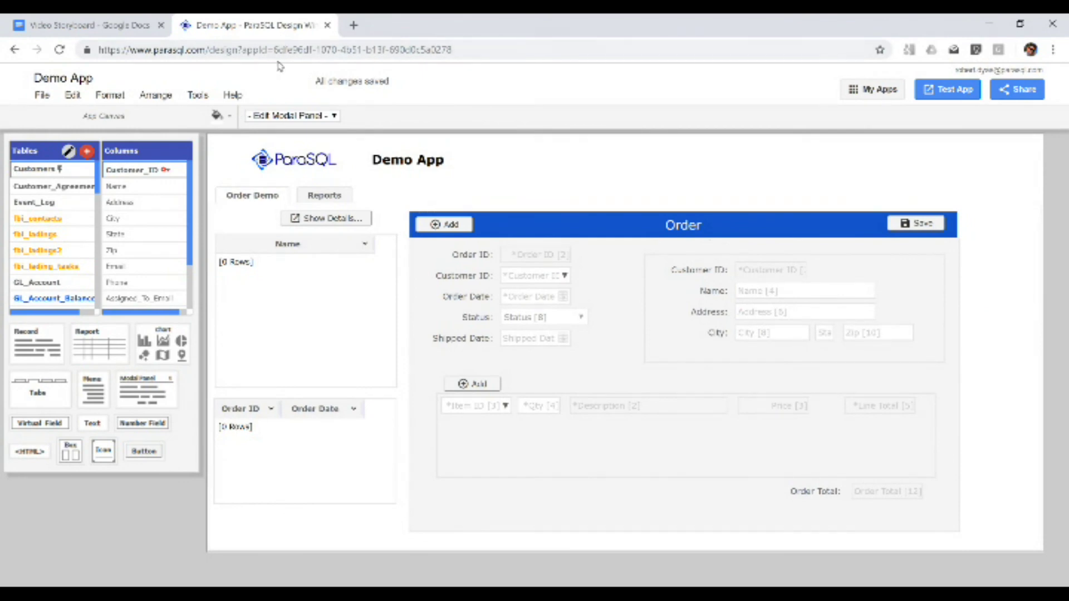
- Send a user an e-mail invitation to Demo App with the Sales Rep role and cancel out of the sharing dialog
click(1021, 94)
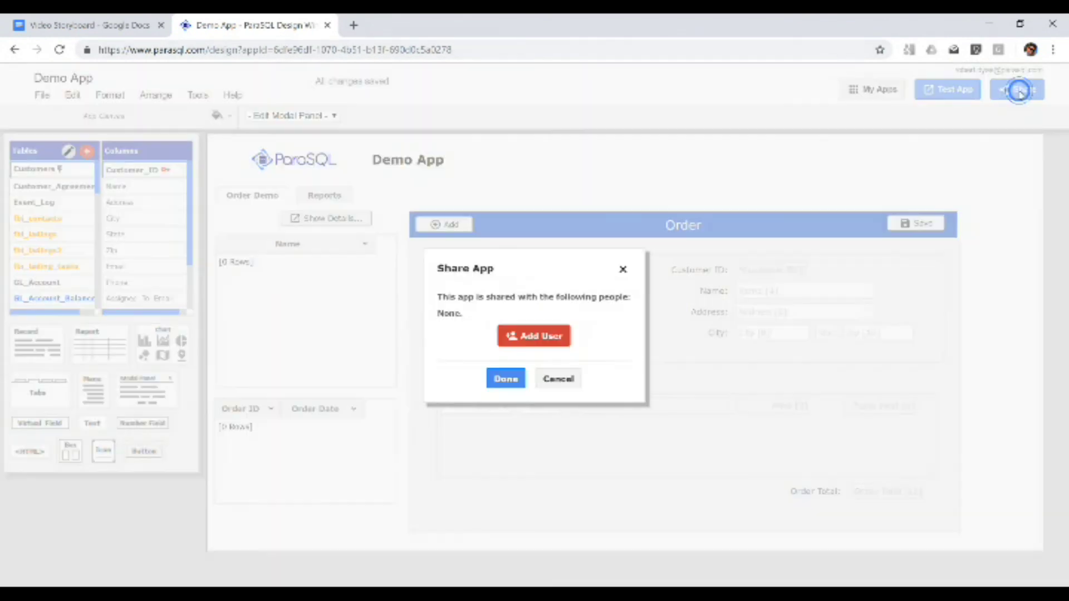
click(511, 335)
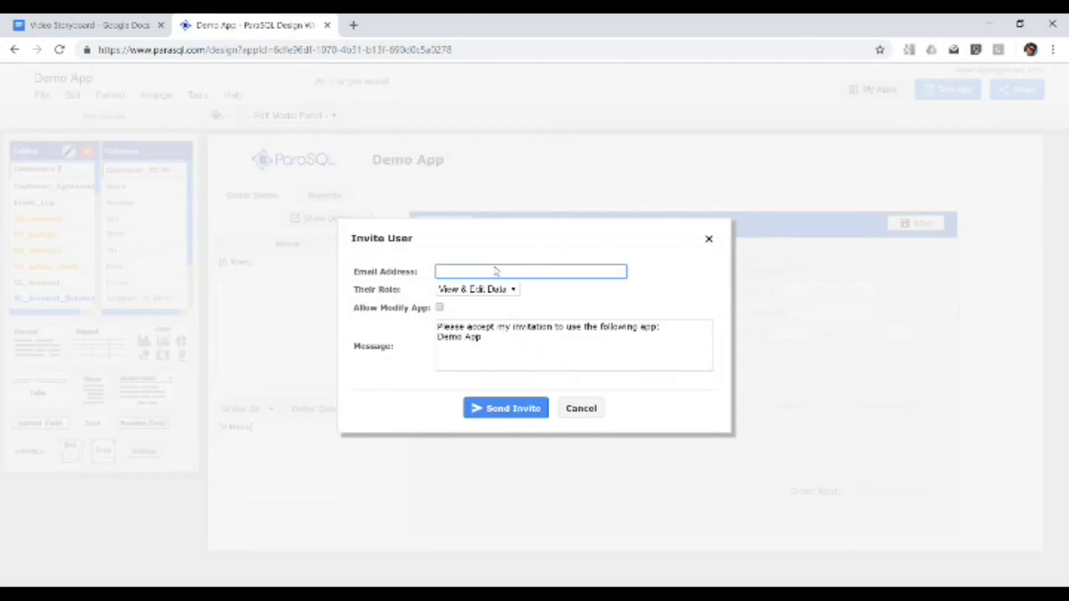
text(joe@xyz.com)
click(504, 289)
click(472, 419)
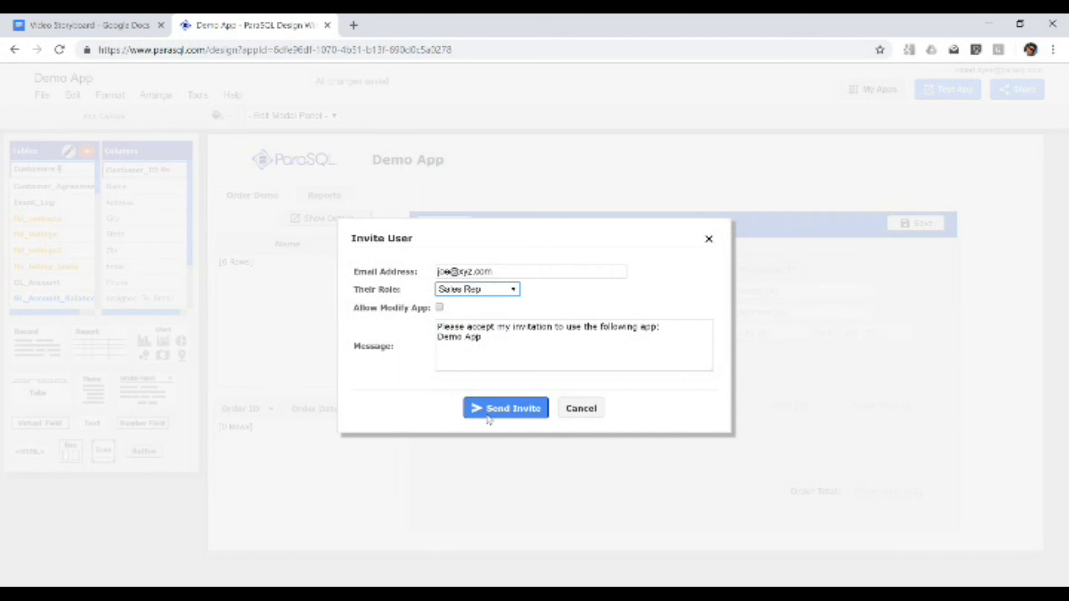
click(488, 418)
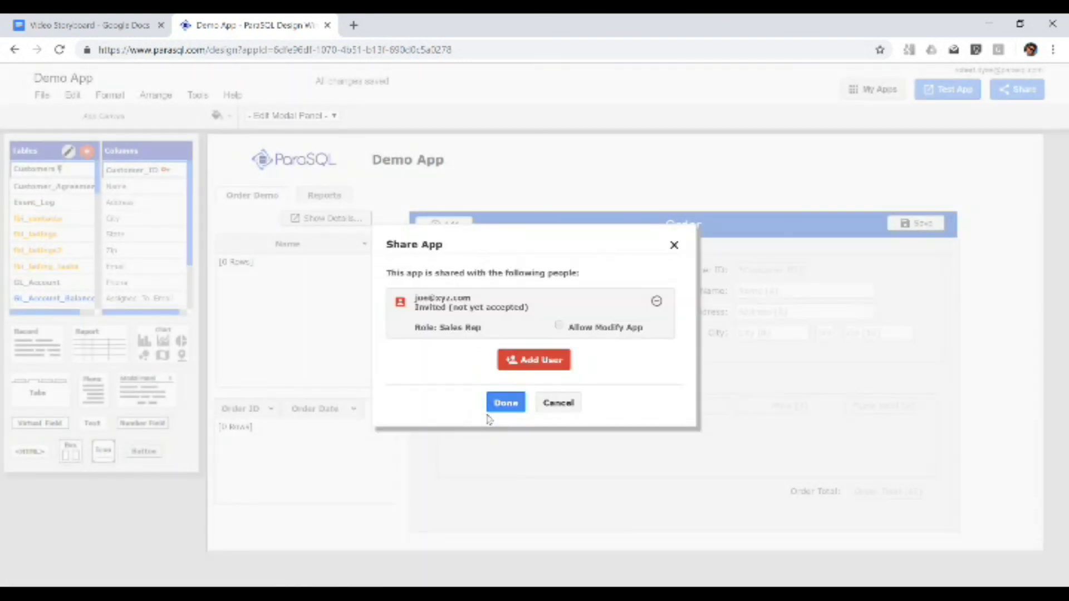
click(558, 403)
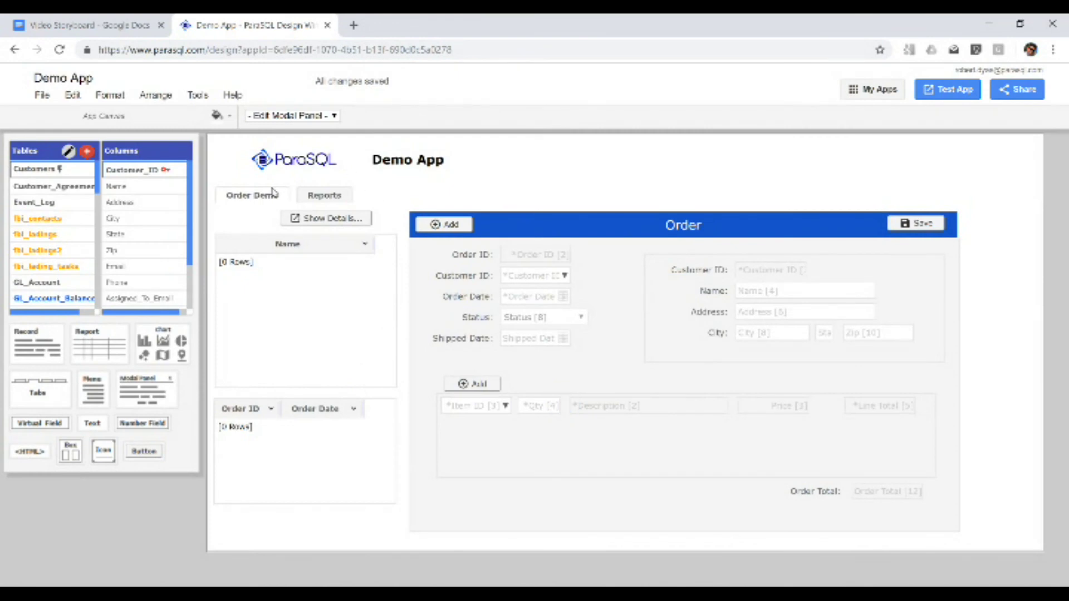
- Create a security role named Sales Manager with View permission on all Customers columns
click(197, 95)
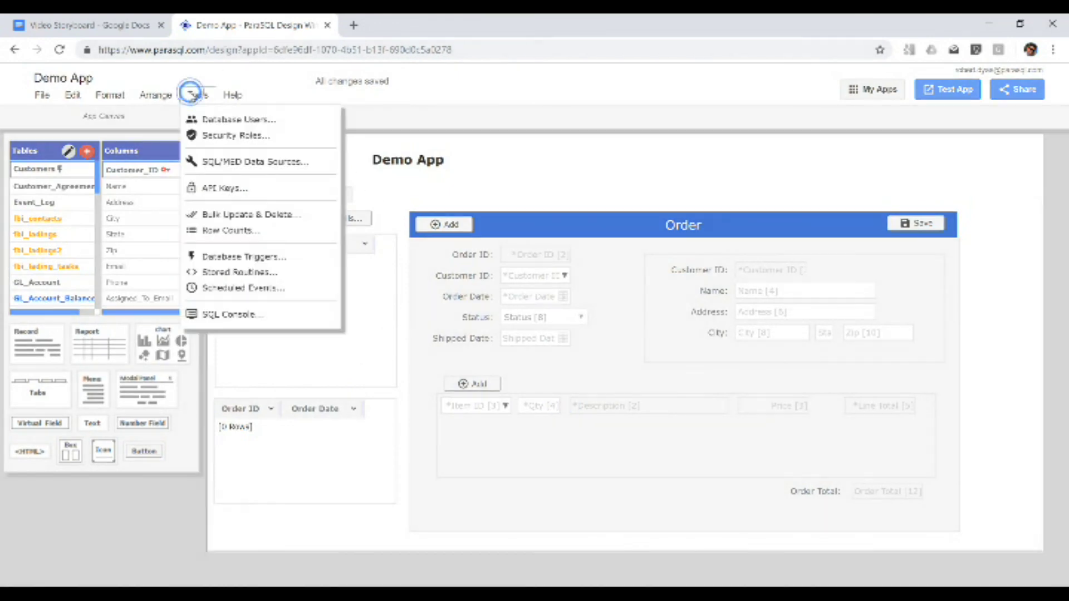
click(223, 135)
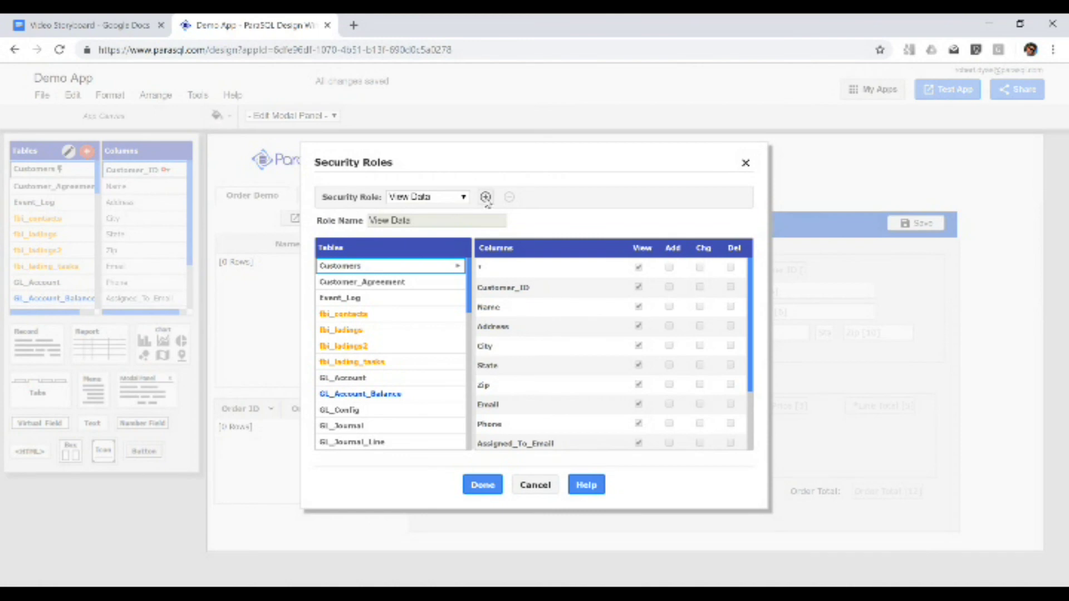
click(485, 198)
drag(428, 220, 345, 224)
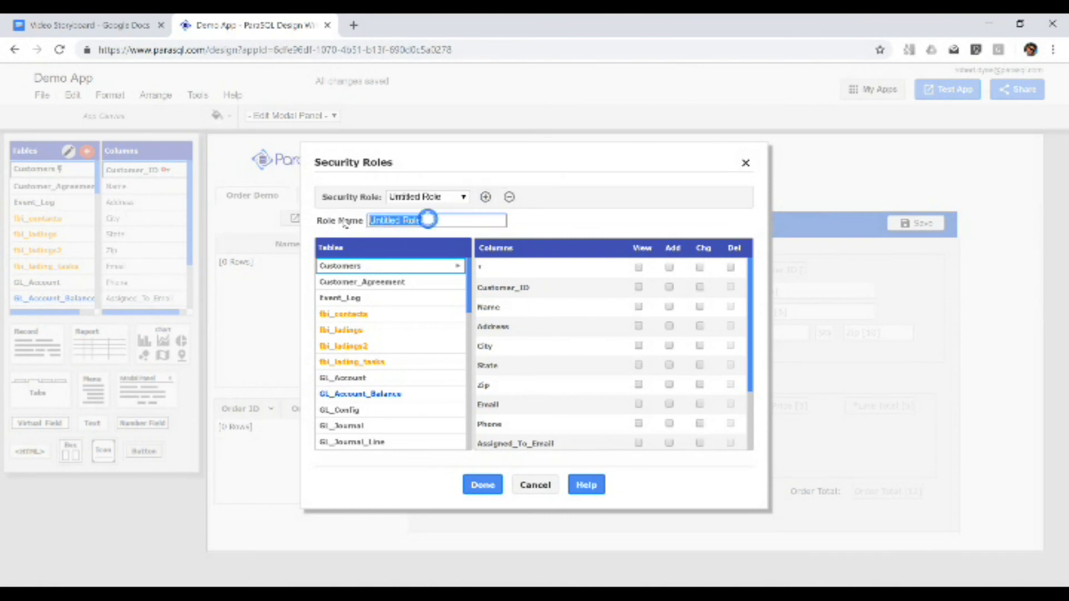
text(Sales Manager)
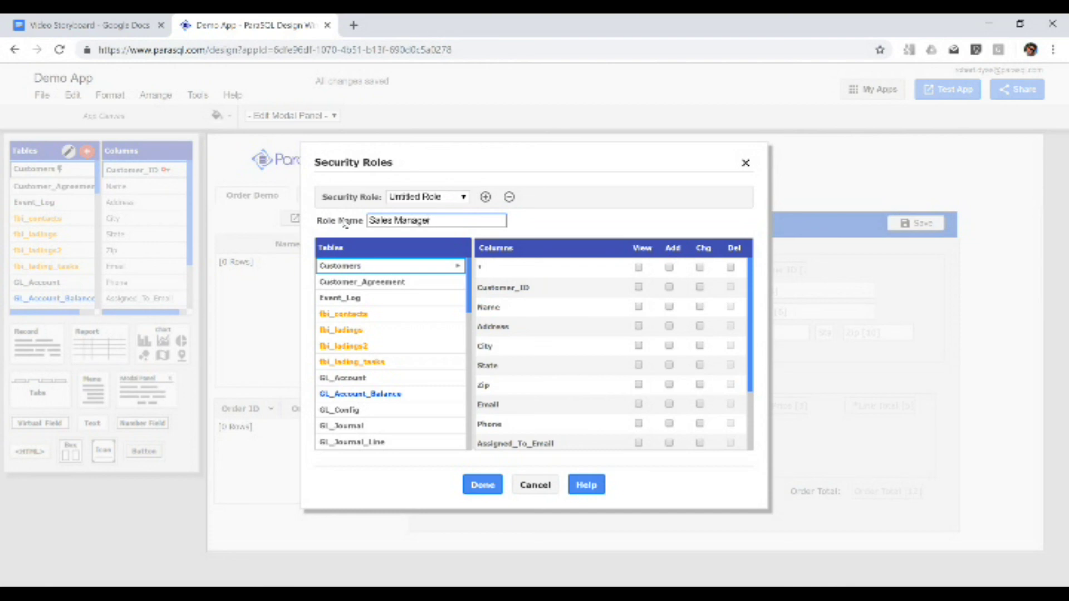
click(638, 267)
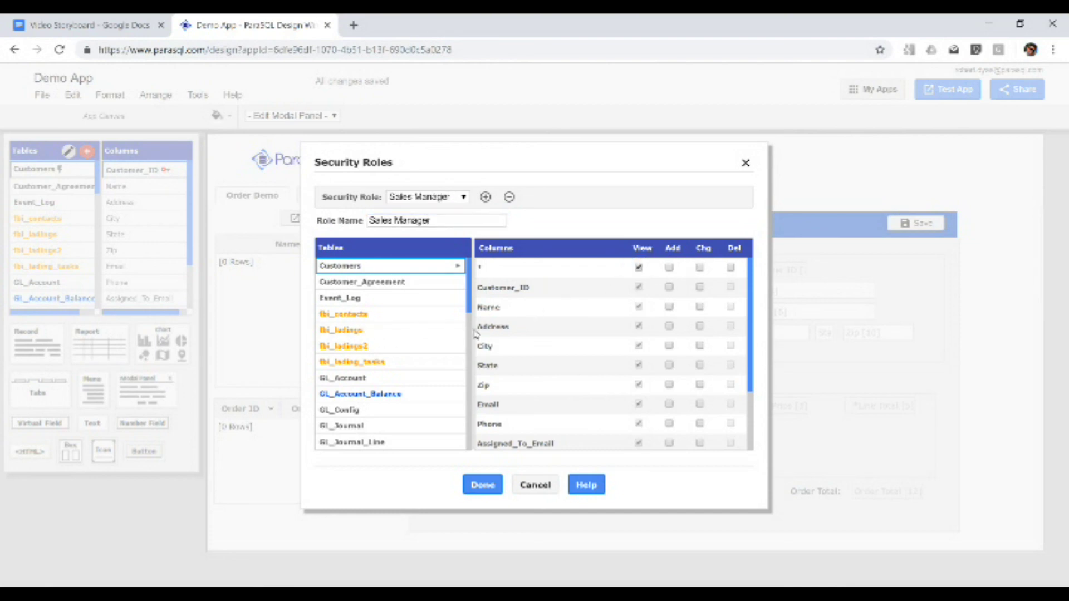
- Grant the Sales Manager role View permission on all columns of the Item table
scroll(437, 348, down, 2)
scroll(437, 348, down, 2)
click(384, 399)
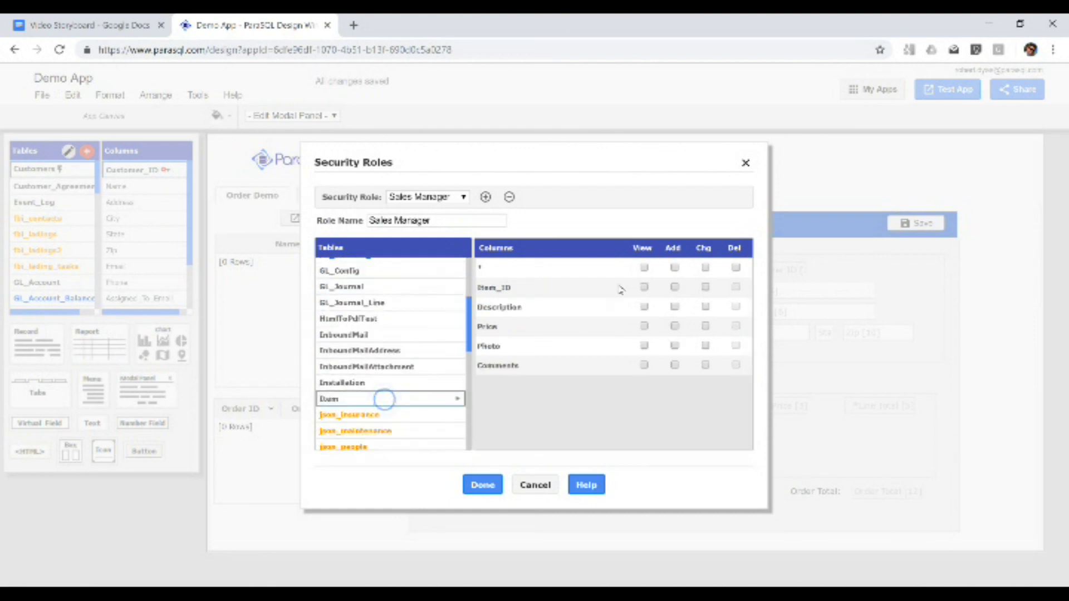
click(645, 268)
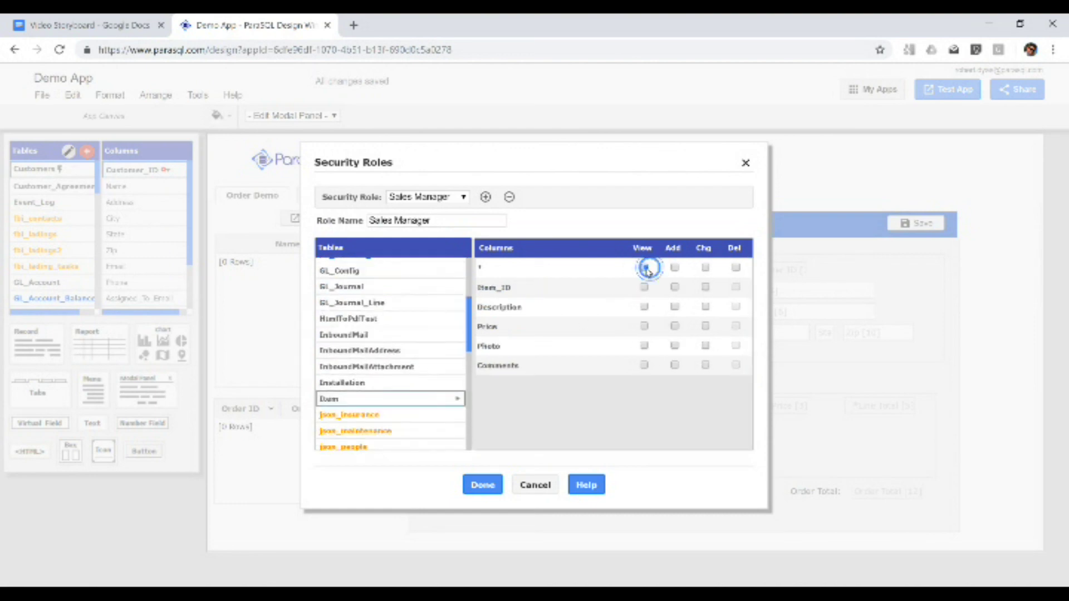
- Give Sales Manager View and Add permission on all Orders columns plus Change permission on Status, and save the role
scroll(431, 333, down, 4)
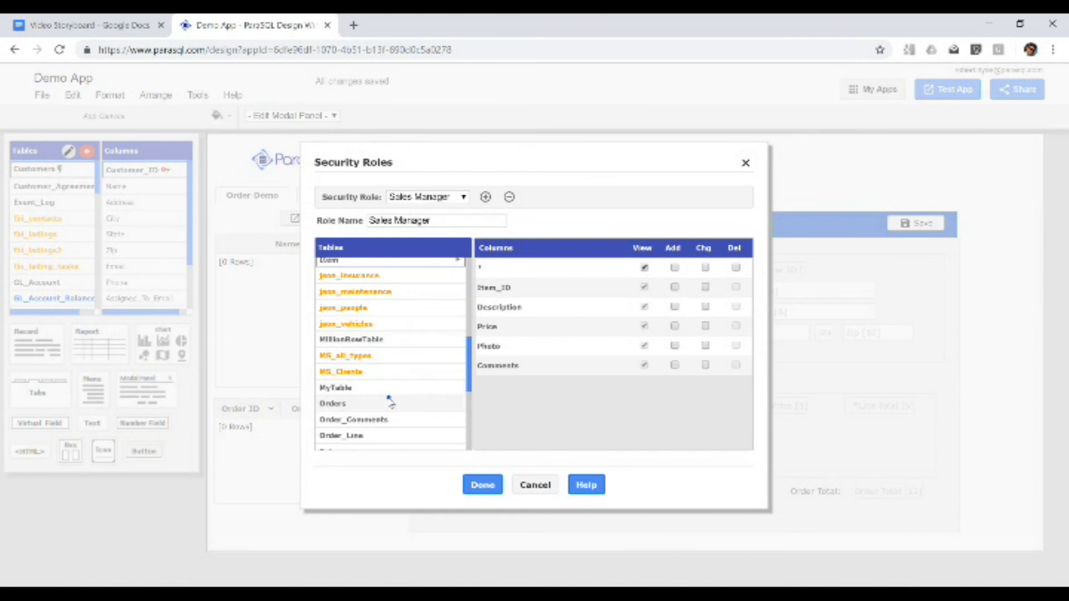
click(389, 402)
click(639, 268)
click(668, 268)
click(700, 346)
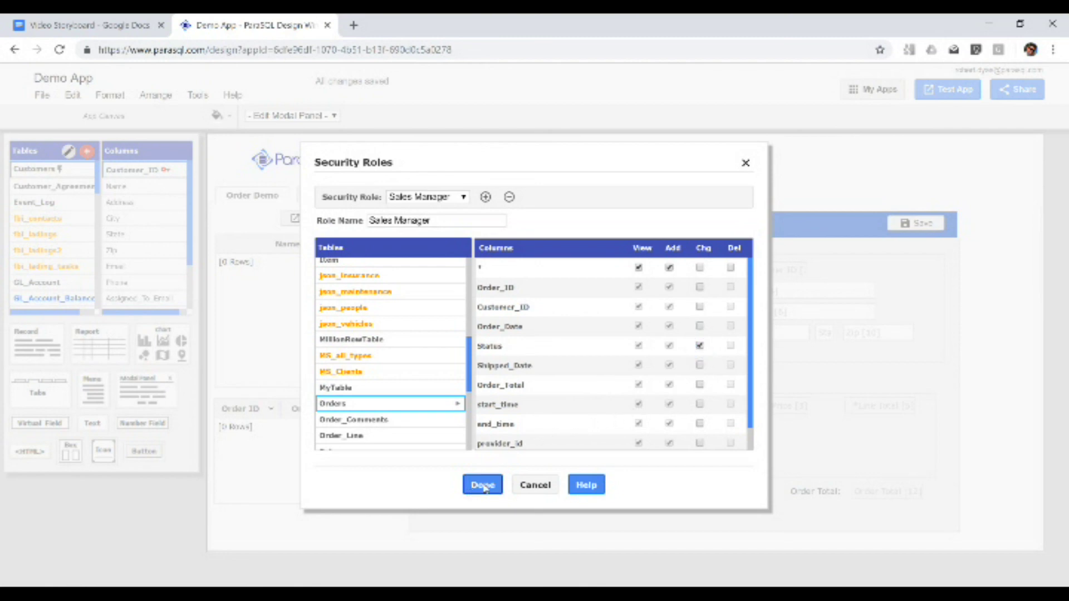
click(482, 485)
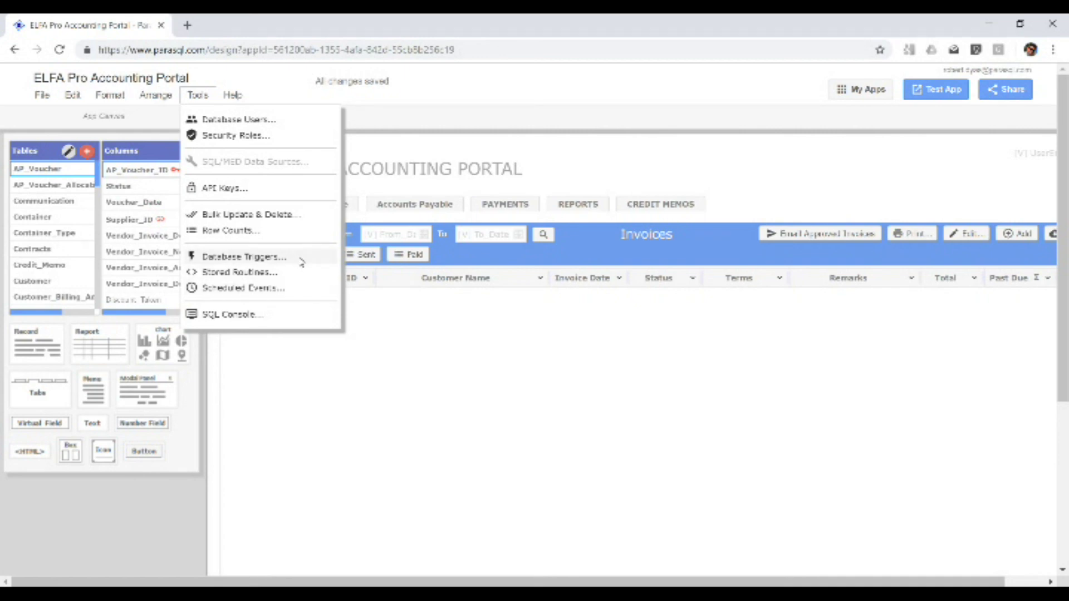
- Examine the Shipment_AFTER_UPDATE database trigger of the ELFA Pro Accounting Portal and its createInvoiceFromShipment call
click(301, 261)
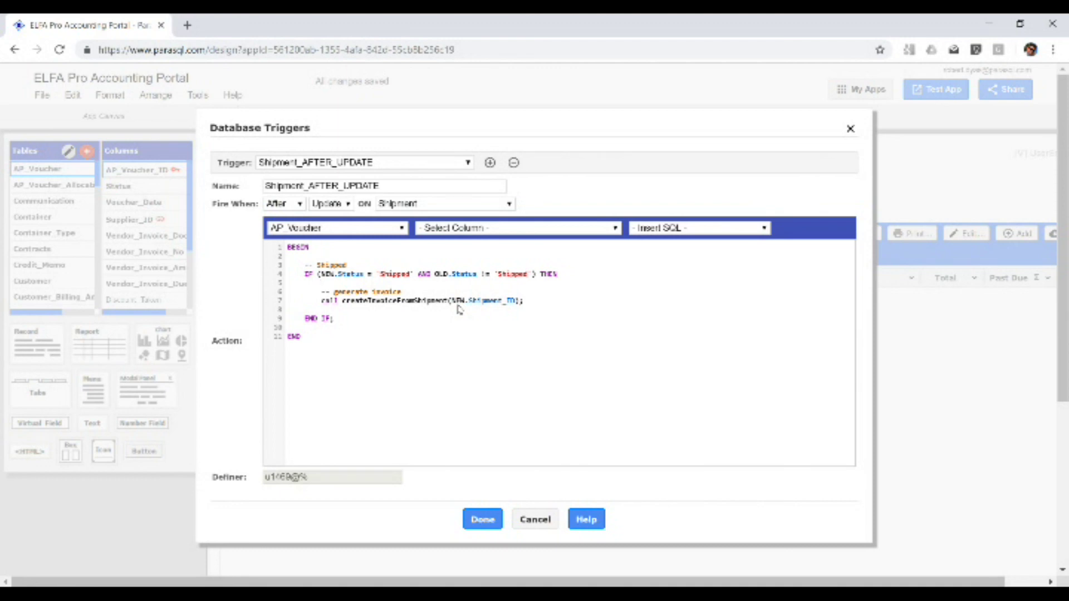
click(356, 300)
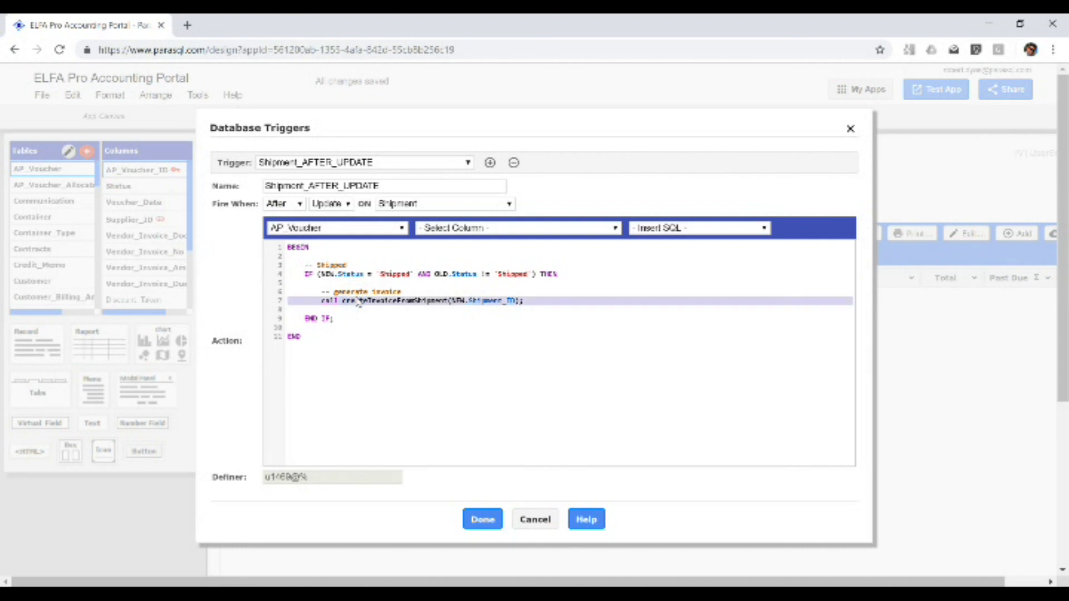
click(850, 128)
- Read through the createInvoiceFromShipment stored routine and open the Status_Cleanup scheduled event
click(198, 95)
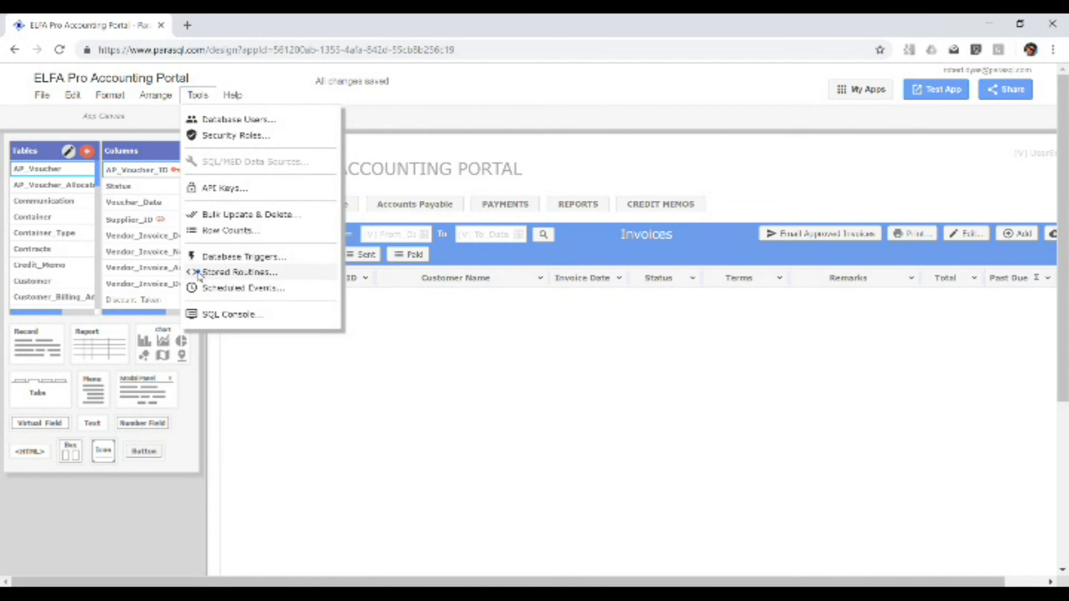
click(199, 273)
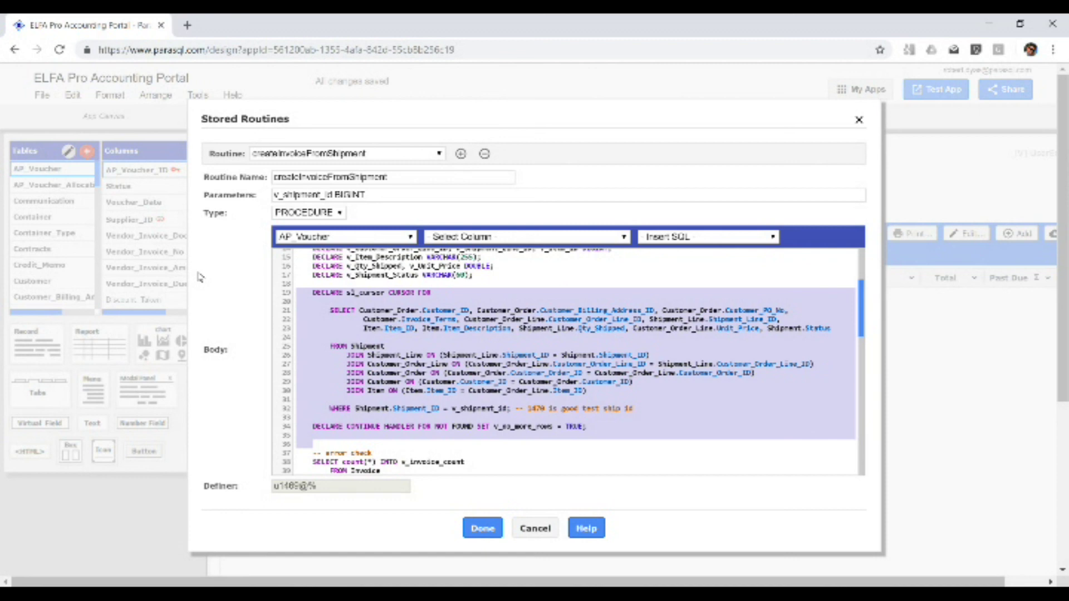
scroll(841, 414, down, 6)
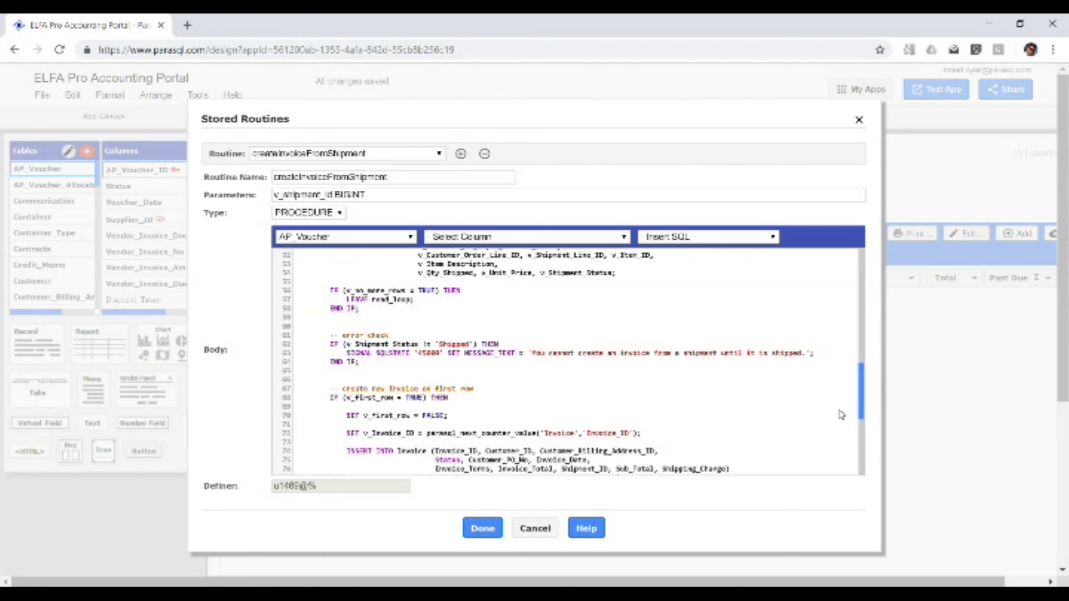
click(859, 120)
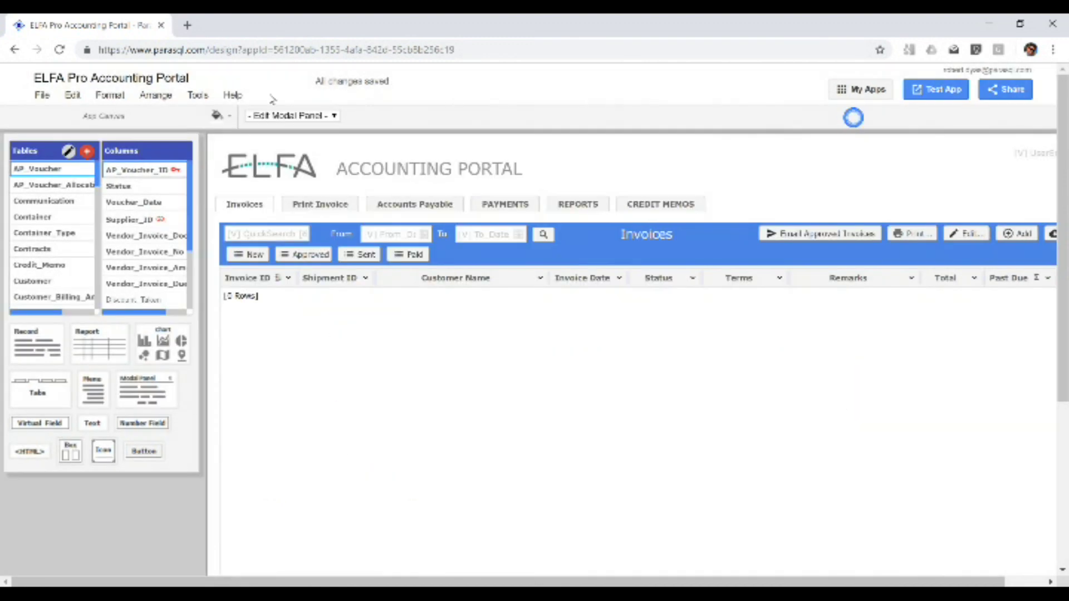
click(197, 96)
click(229, 286)
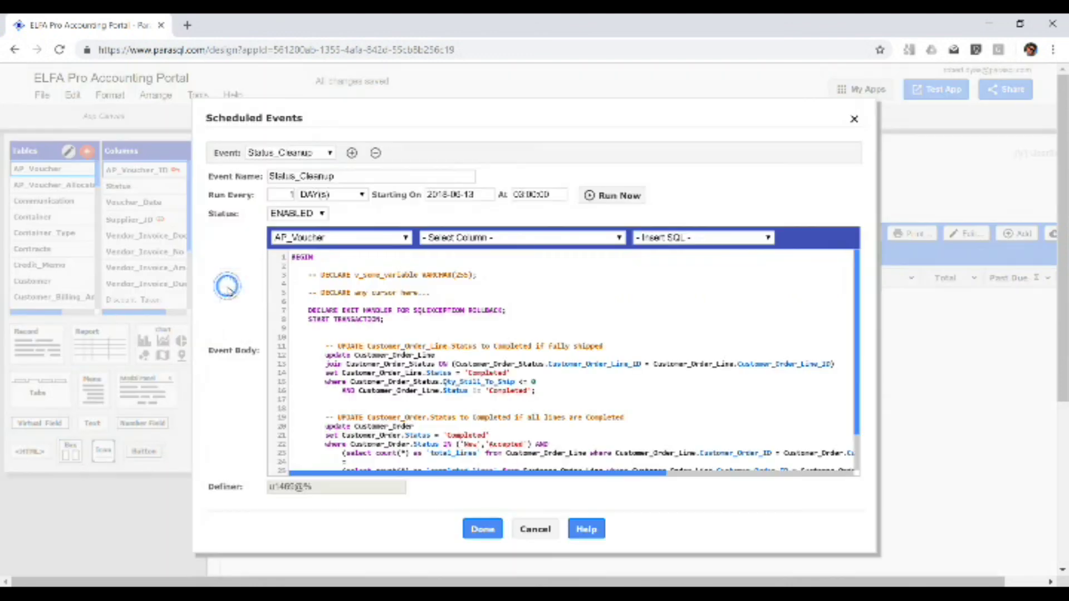